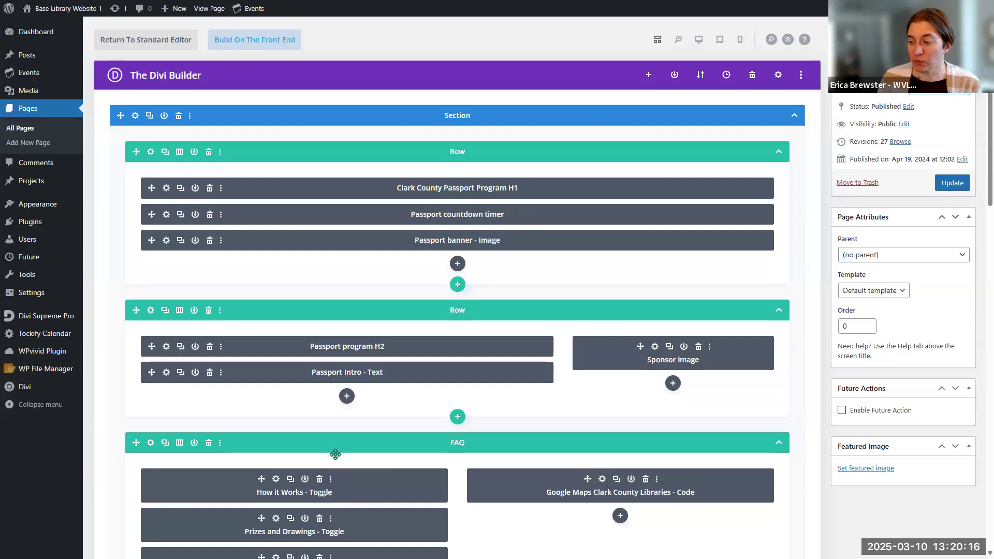
Review the sections, rows and modules that make up the Clark County Passport page, down to the library blurbs.
{"action": "scroll", "coordinate": [335, 454], "scroll_direction": "up", "scroll_amount": 5}
{"action": "scroll", "coordinate": [335, 455], "scroll_direction": "down", "scroll_amount": 2}
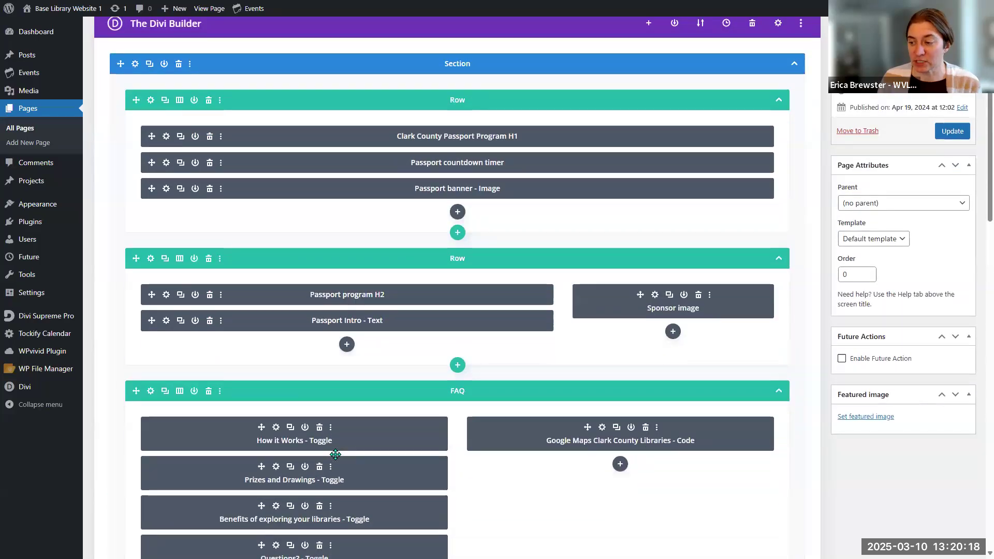
{"action": "scroll", "coordinate": [335, 454], "scroll_direction": "down", "scroll_amount": 5}
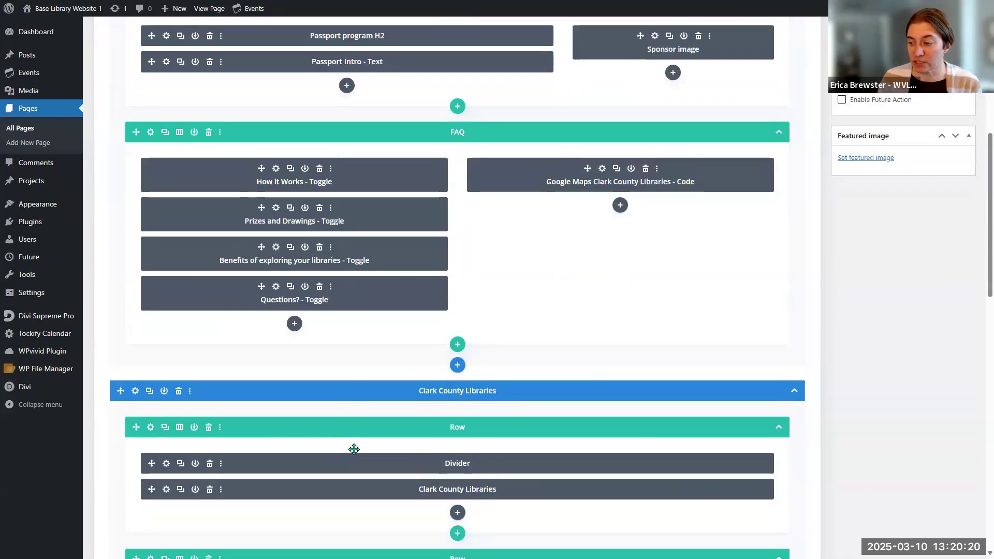
{"action": "scroll", "coordinate": [354, 449], "scroll_direction": "down", "scroll_amount": 4}
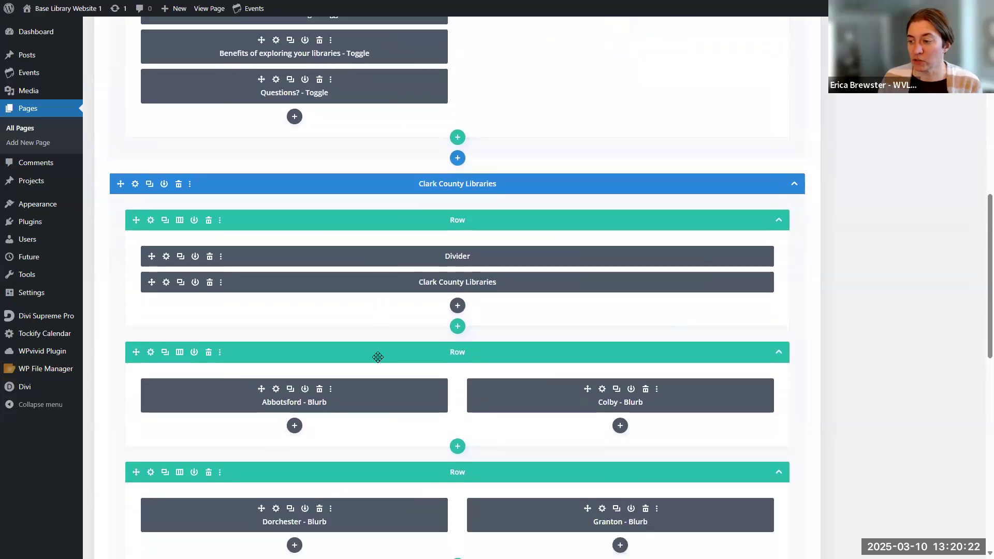
{"action": "scroll", "coordinate": [378, 357], "scroll_direction": "down", "scroll_amount": 6}
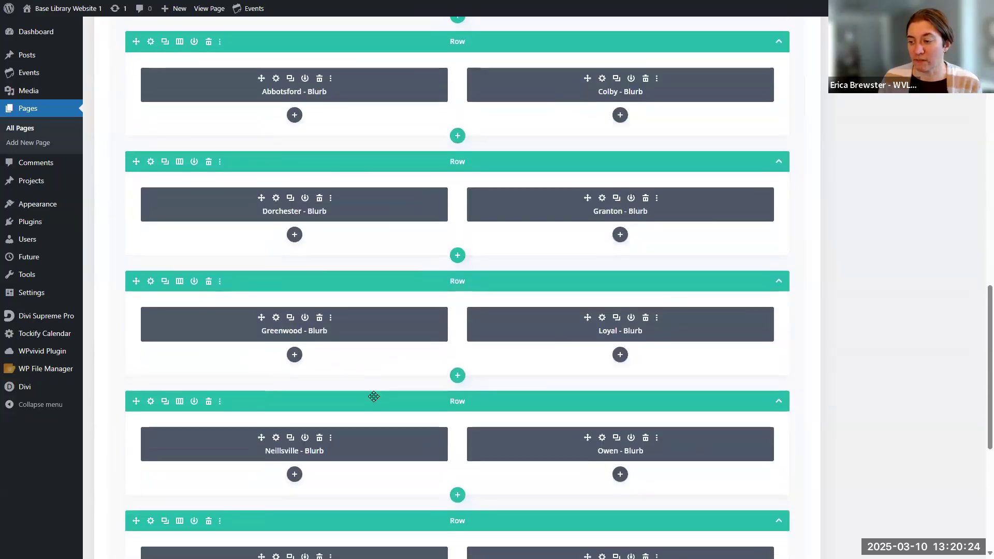
{"action": "scroll", "coordinate": [382, 455], "scroll_direction": "down", "scroll_amount": 2}
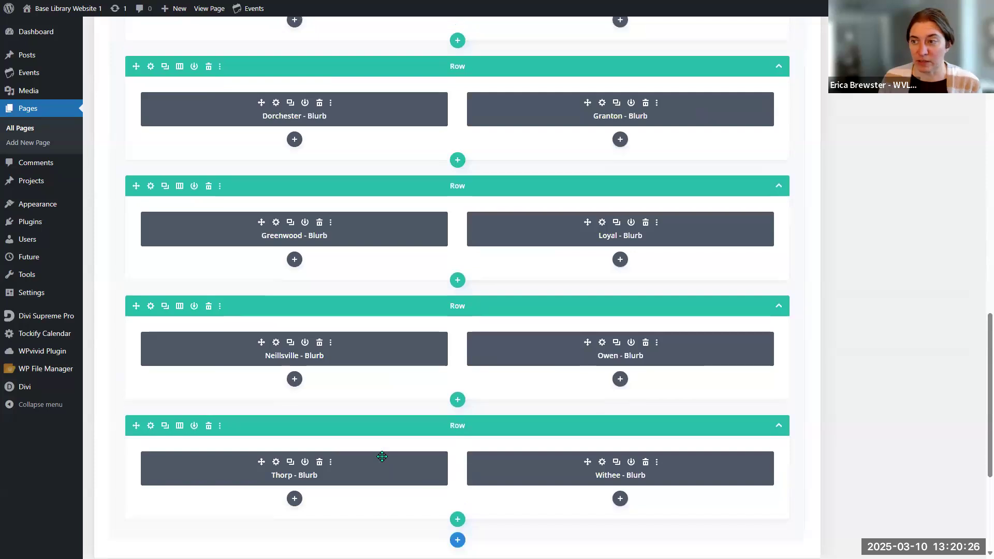
{"action": "scroll", "coordinate": [382, 455], "scroll_direction": "up", "scroll_amount": 20}
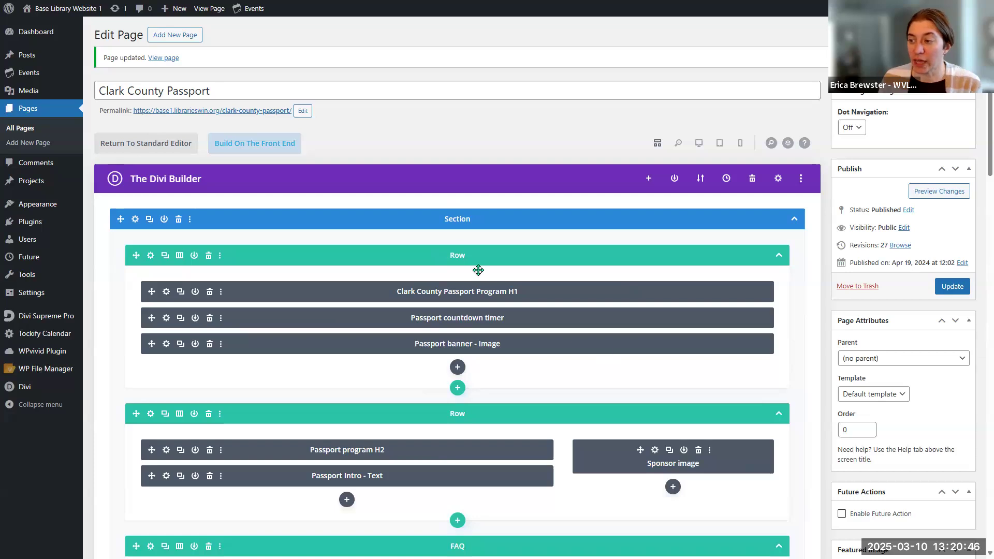
Insert an Accordion module below the Passport banner image in the first row, and delete it again.
{"action": "left_click", "coordinate": [452, 255]}
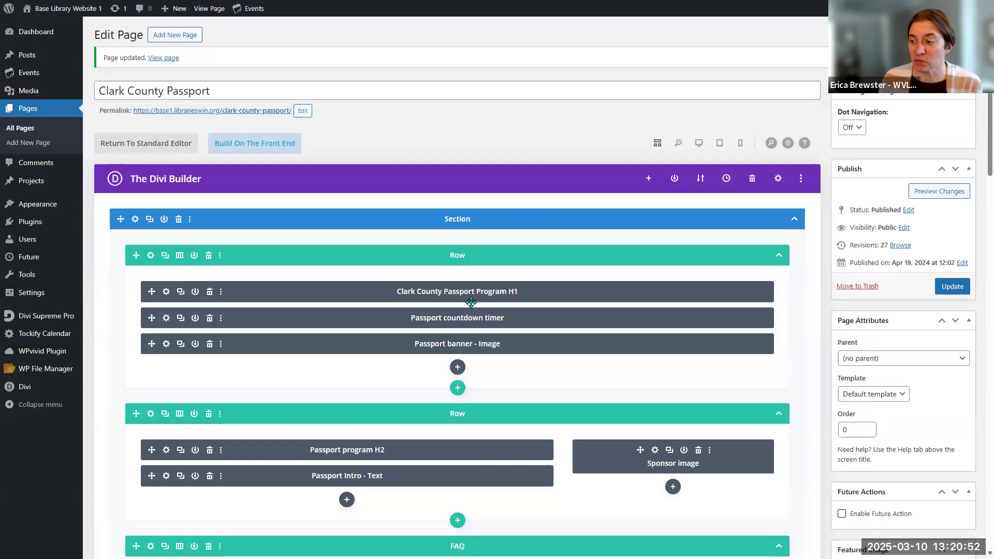
{"action": "left_click", "coordinate": [457, 367]}
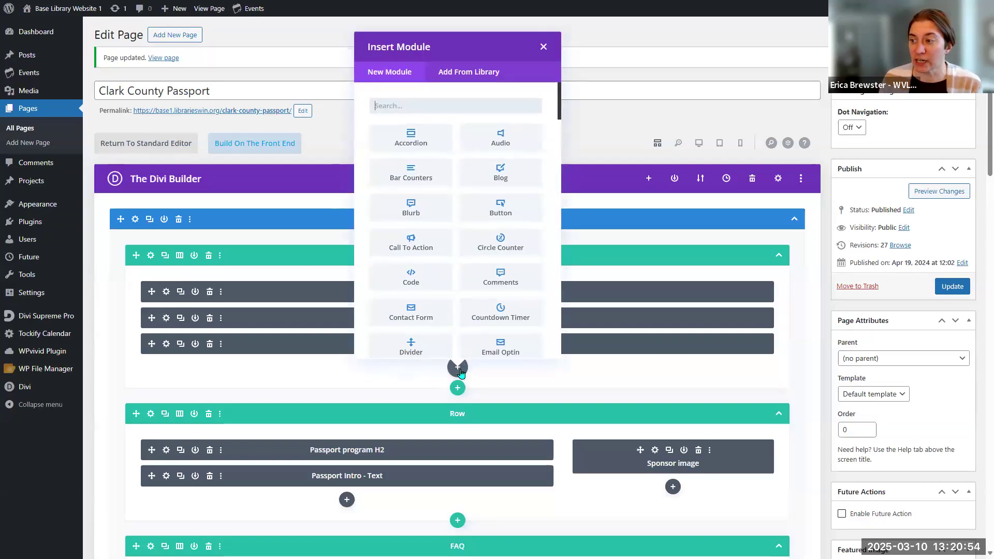
{"action": "left_click", "coordinate": [432, 144]}
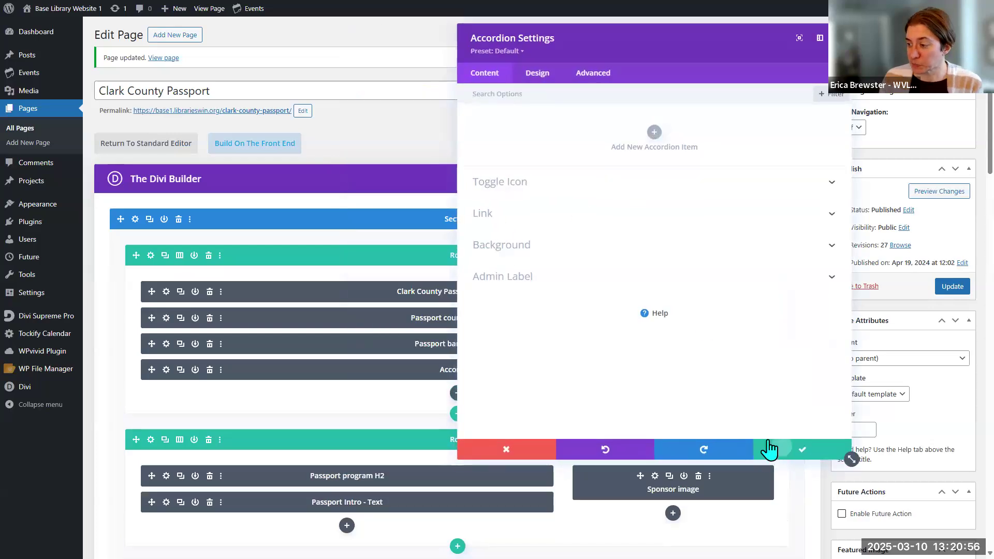
{"action": "left_click", "coordinate": [770, 450]}
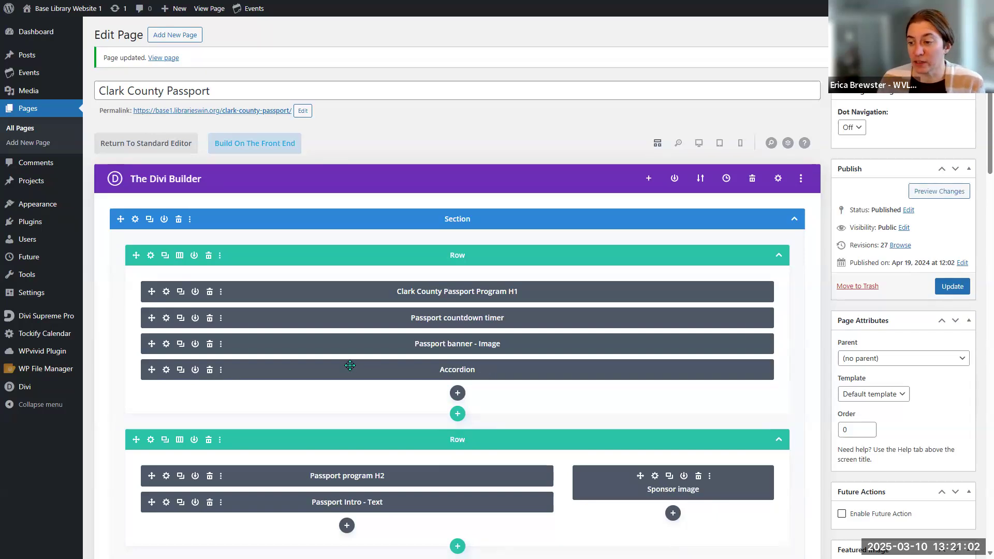
{"action": "left_click", "coordinate": [211, 369]}
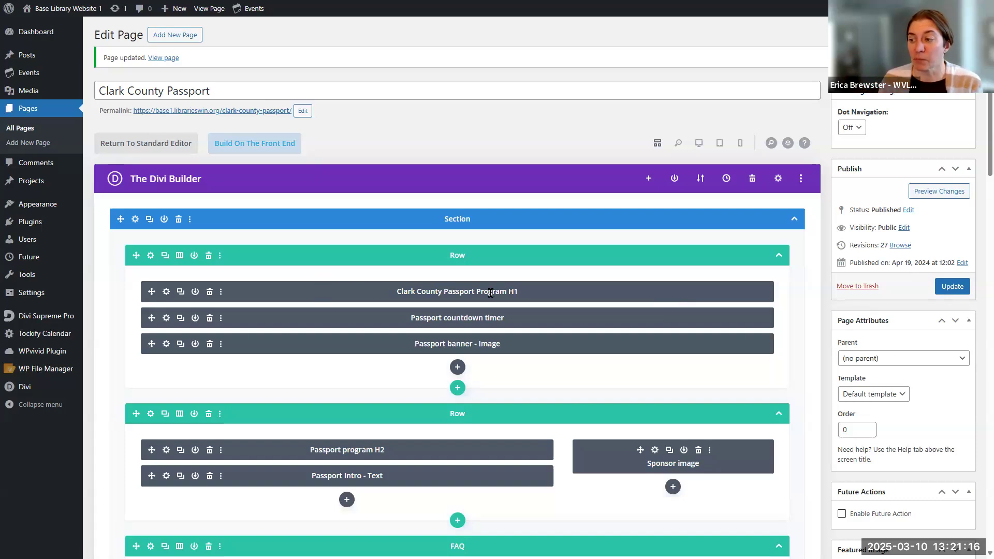
Examine the heading text in the settings of the Clark County Passport Program H1 module.
{"action": "left_click", "coordinate": [166, 292]}
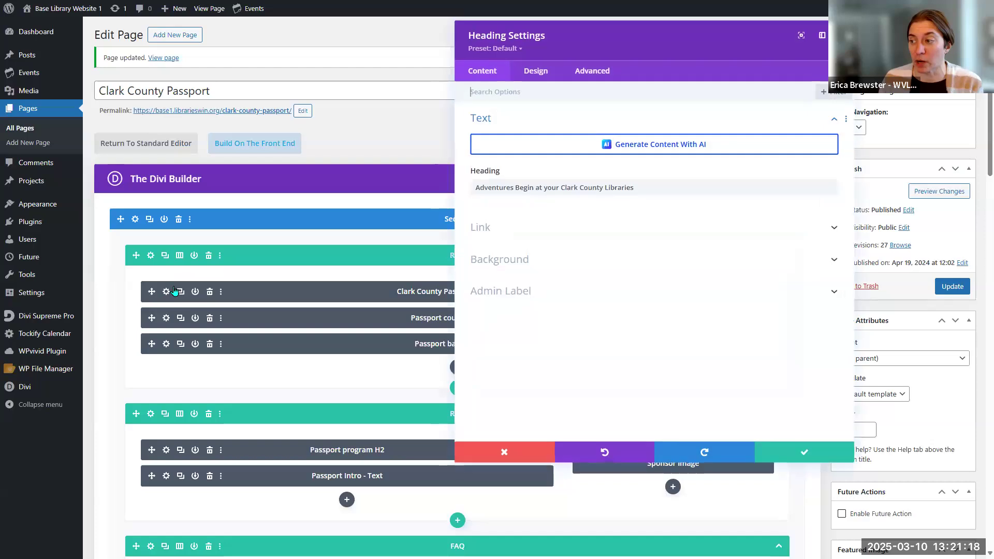
{"action": "left_click_drag", "start_coordinate": [478, 189], "coordinate": [662, 191]}
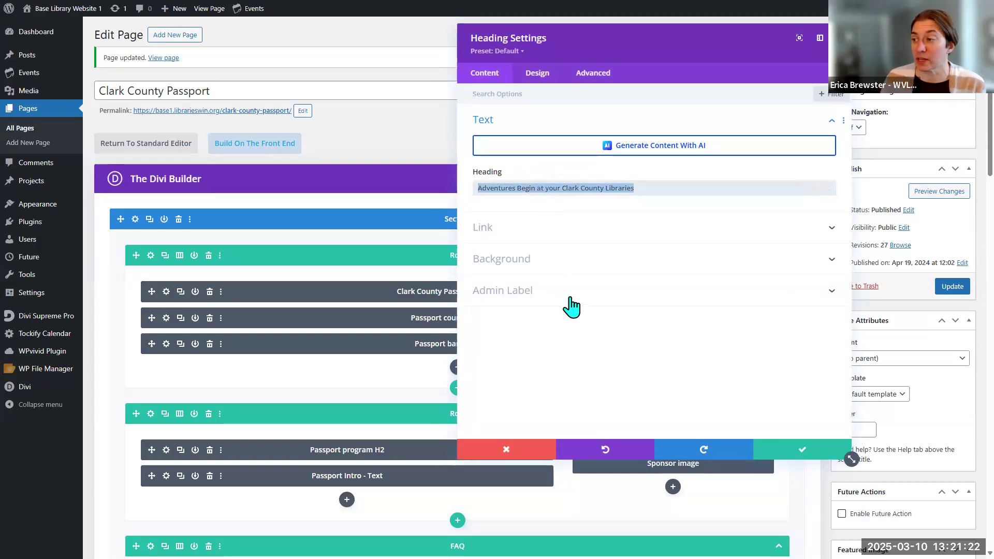
{"action": "left_click", "coordinate": [811, 449]}
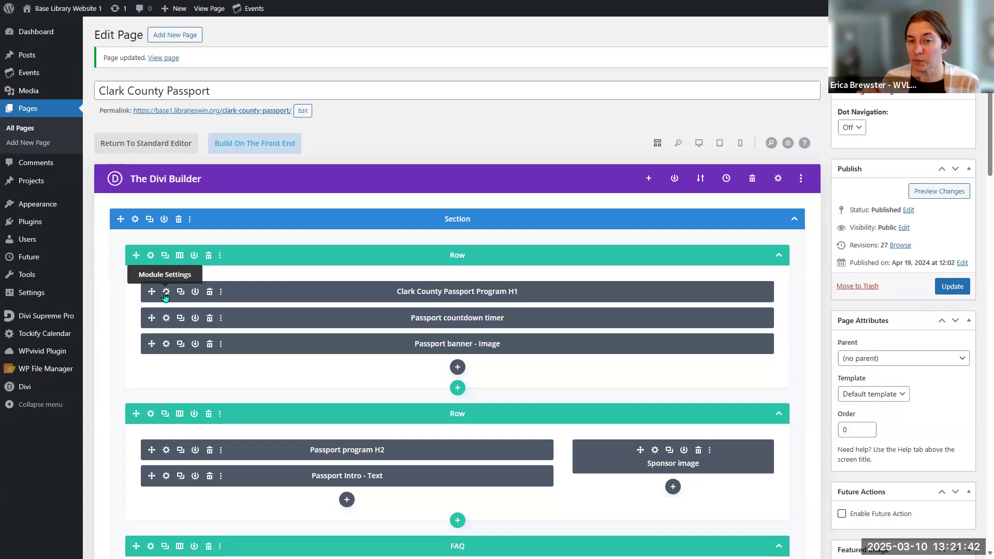
Examine the settings of the first section and of its first row, including the row's column structure.
{"action": "left_click", "coordinate": [134, 220]}
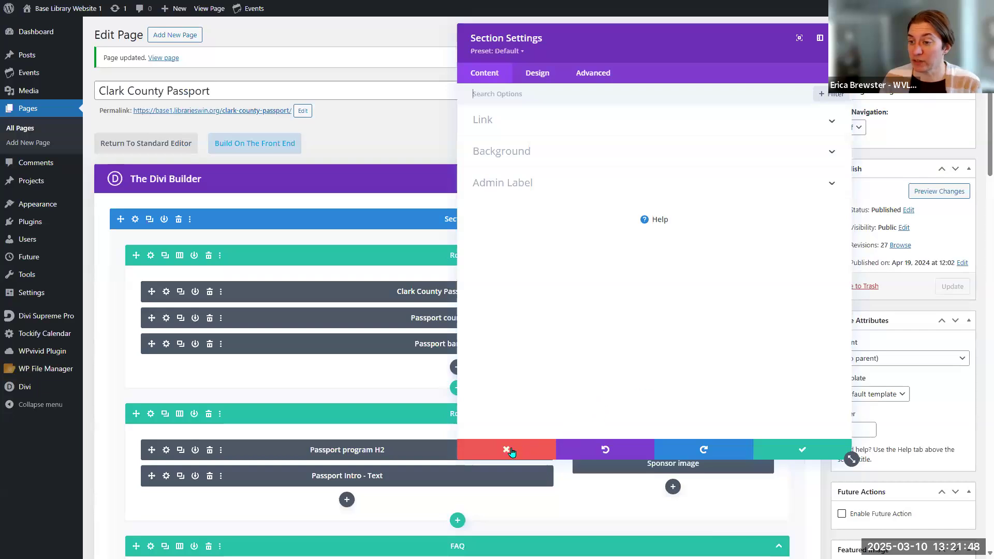
{"action": "left_click", "coordinate": [506, 449]}
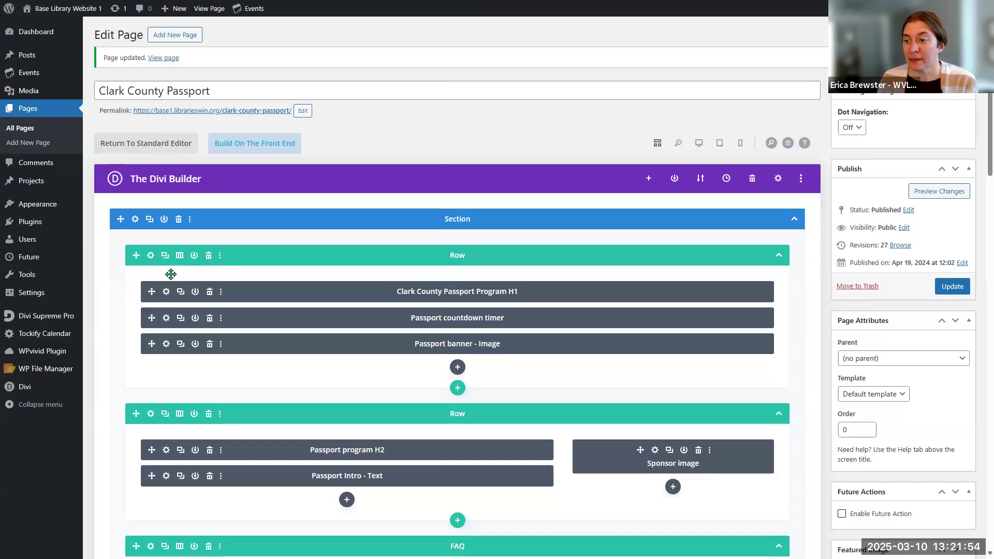
{"action": "left_click", "coordinate": [150, 256]}
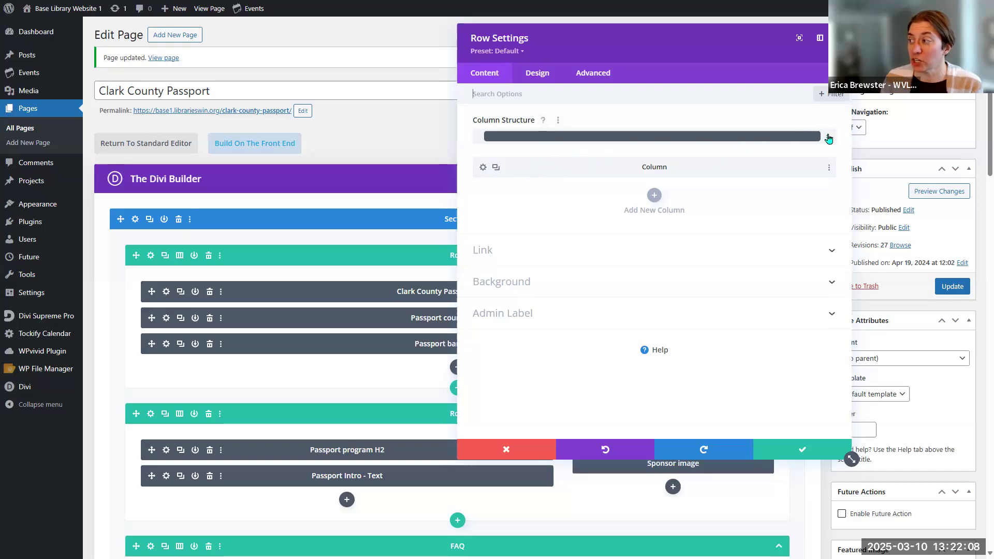
{"action": "left_click", "coordinate": [803, 137]}
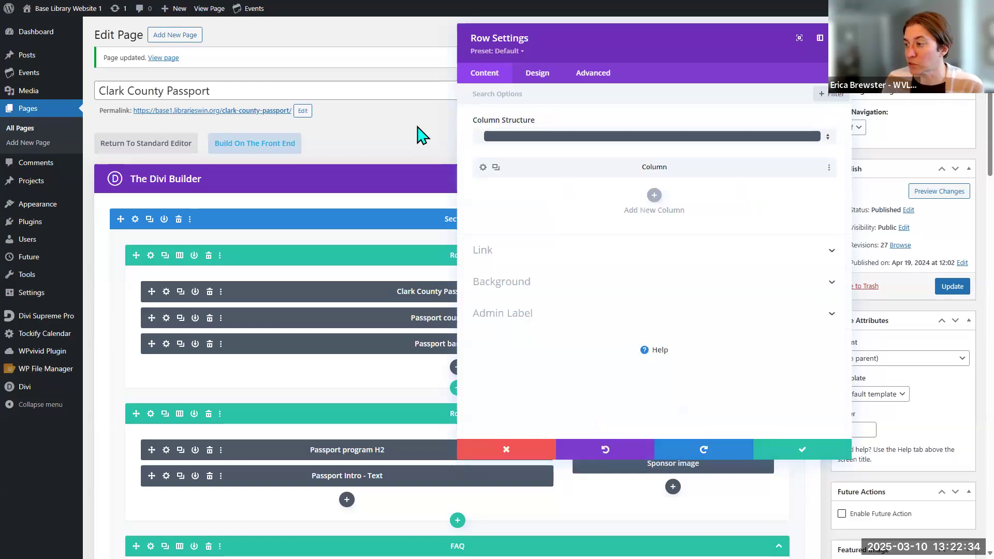
{"action": "left_click", "coordinate": [505, 455]}
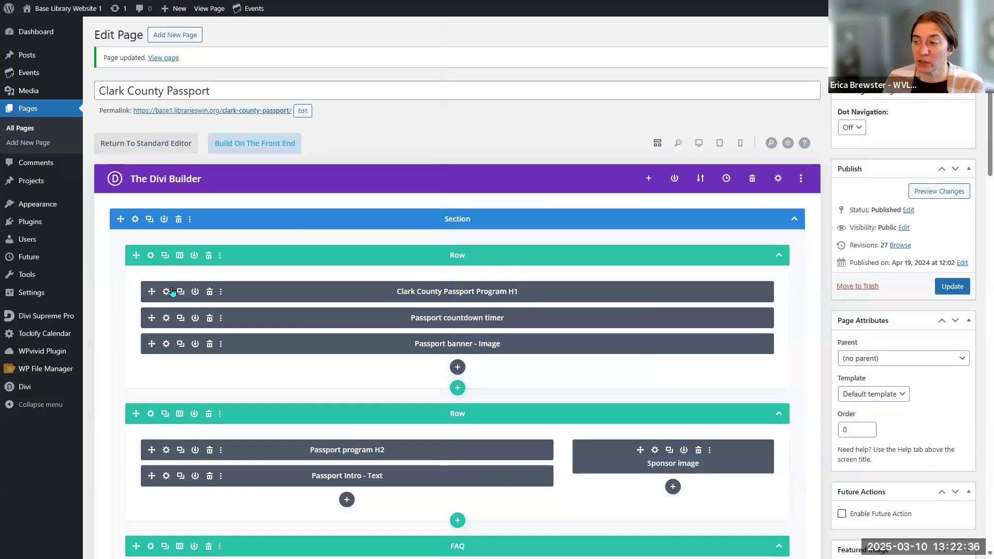
Change the first row to two equal columns and move the Passport banner image into the empty second column.
{"action": "left_click", "coordinate": [179, 256]}
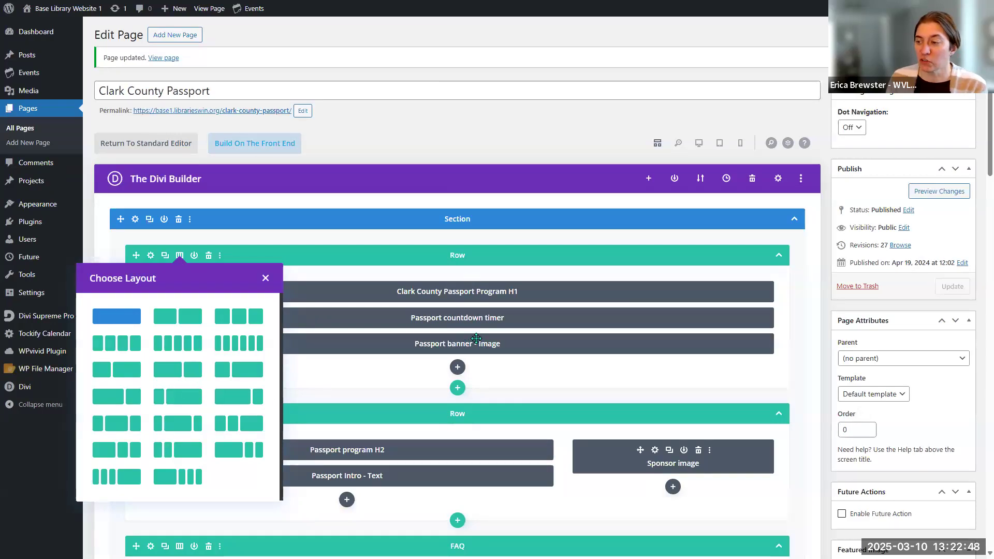
{"action": "left_click", "coordinate": [179, 322]}
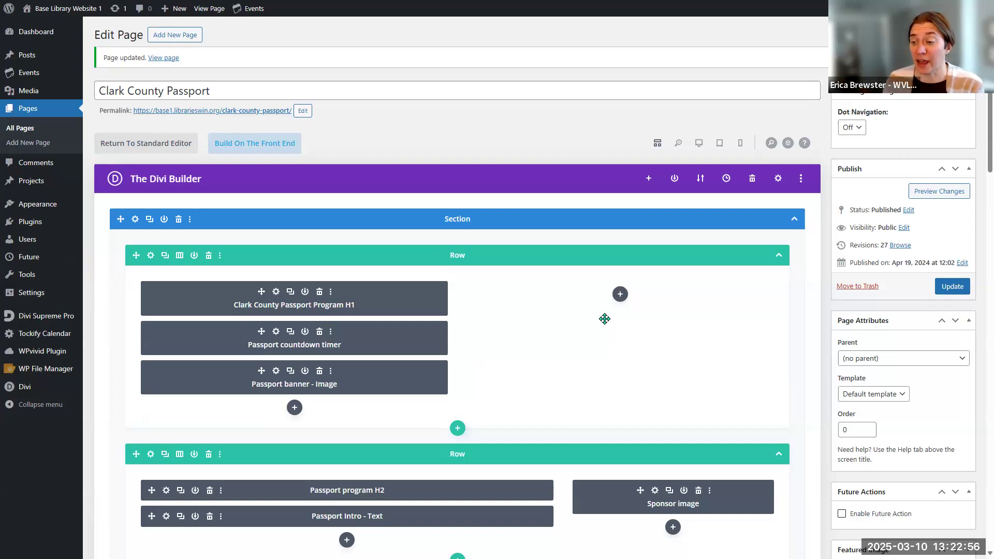
{"action": "left_click_drag", "start_coordinate": [256, 363], "coordinate": [647, 285]}
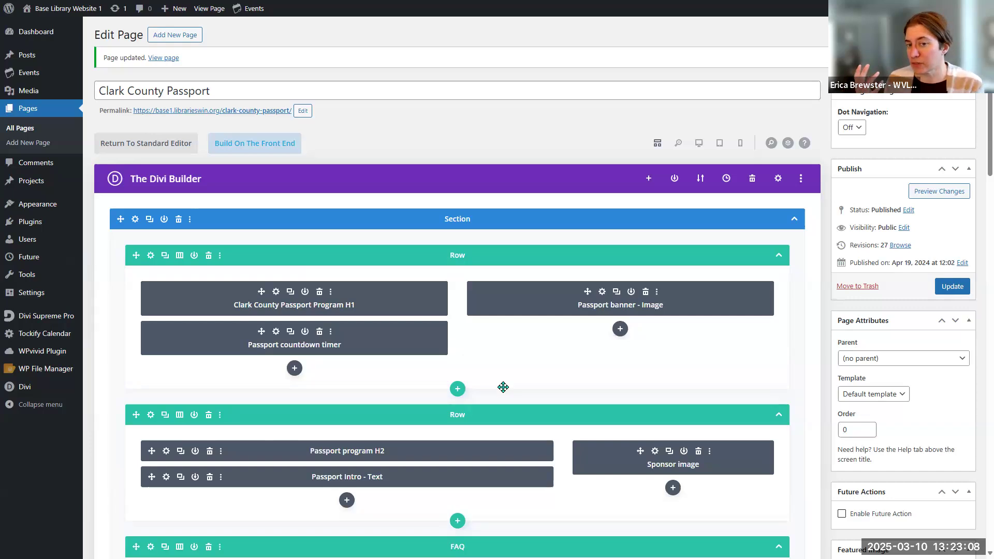
Move the Passport banner image back below the countdown timer and return the first row to a single-column layout.
{"action": "scroll", "coordinate": [503, 387], "scroll_direction": "down", "scroll_amount": 3}
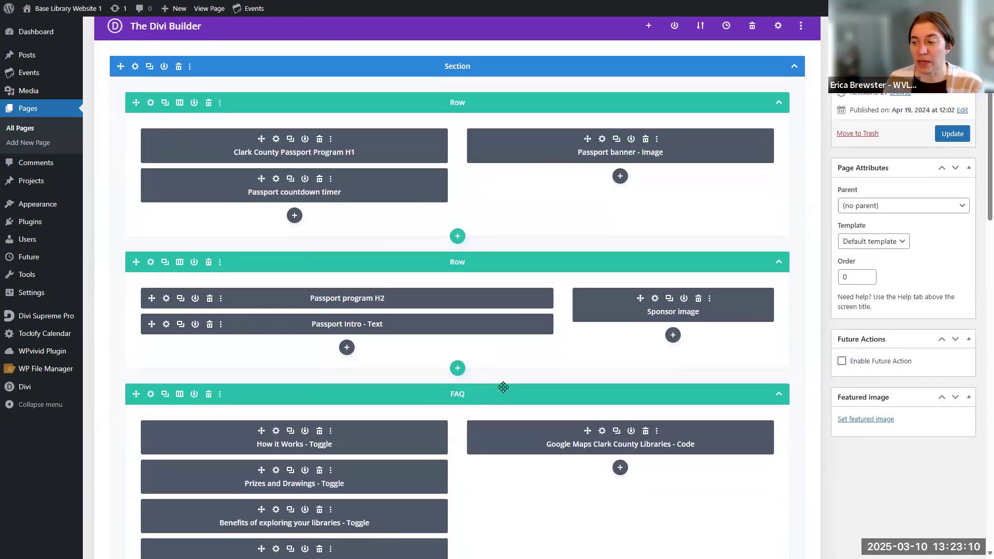
{"action": "scroll", "coordinate": [504, 386], "scroll_direction": "up", "scroll_amount": 2}
{"action": "left_click_drag", "start_coordinate": [587, 240], "coordinate": [294, 307]}
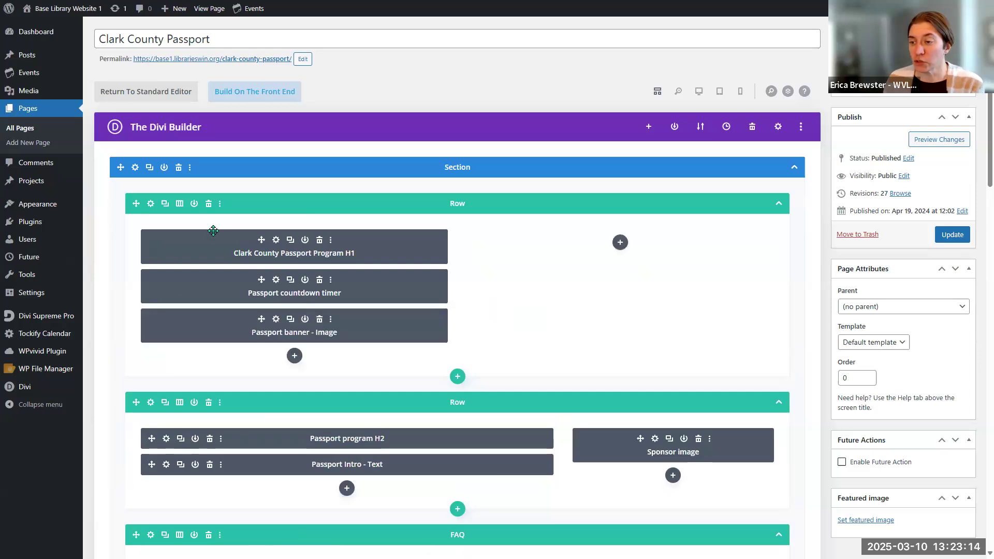
{"action": "left_click", "coordinate": [179, 204]}
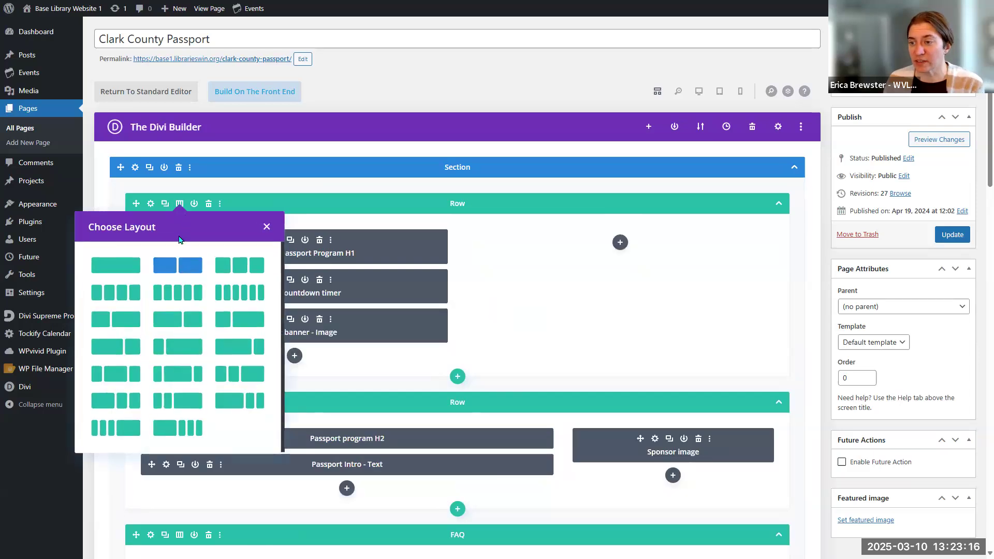
{"action": "left_click", "coordinate": [109, 264]}
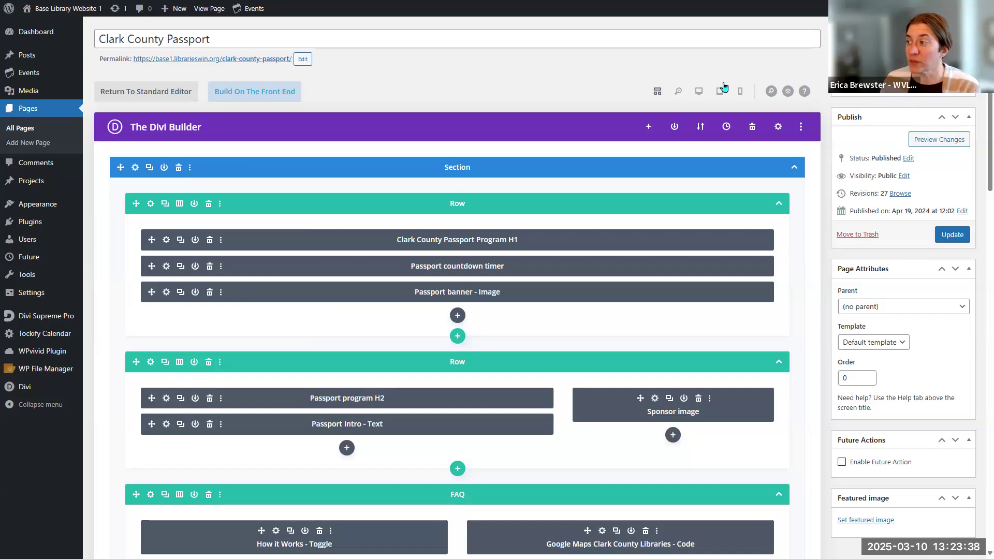
Preview the page in desktop view, return to the wireframe, and preview it in tablet view.
{"action": "left_click", "coordinate": [699, 91]}
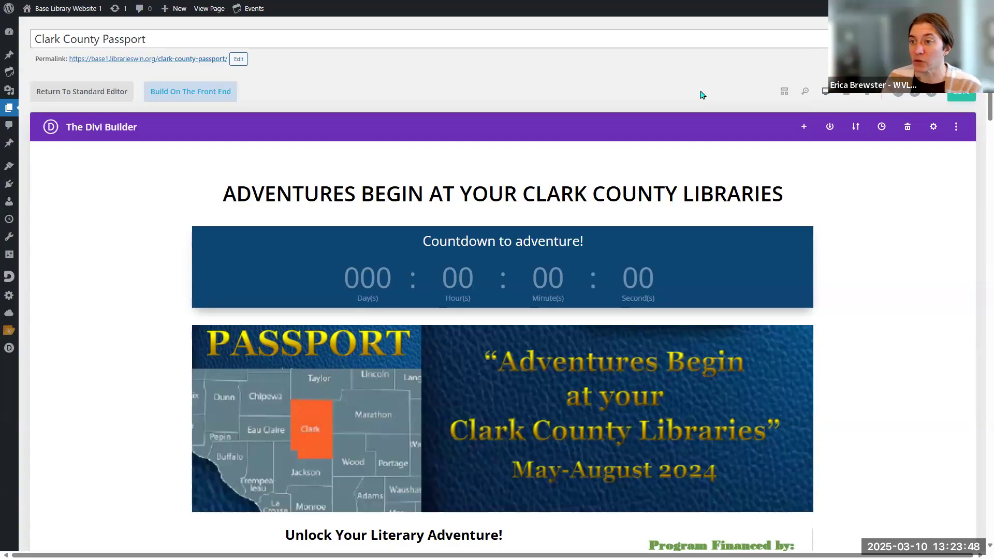
{"action": "left_click", "coordinate": [786, 92]}
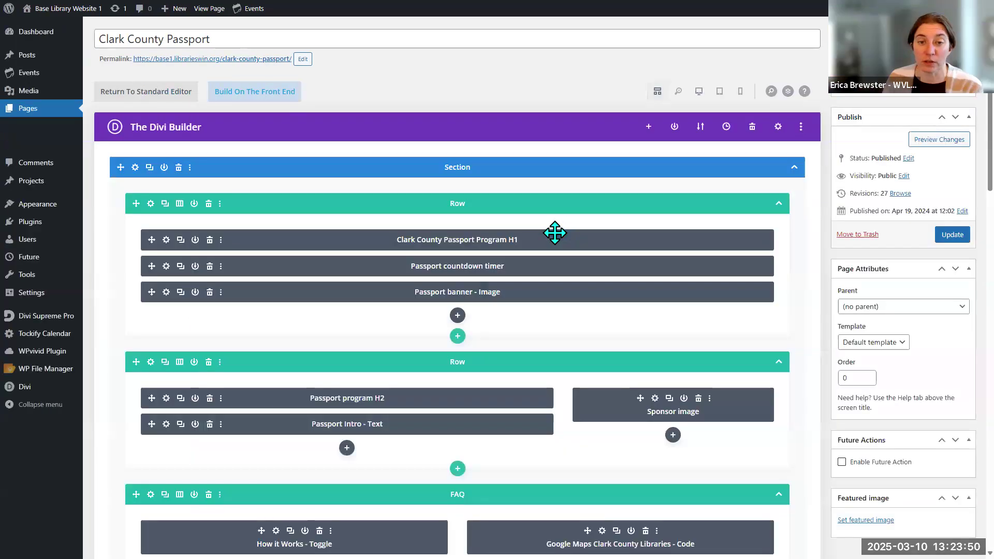
{"action": "left_click", "coordinate": [717, 91]}
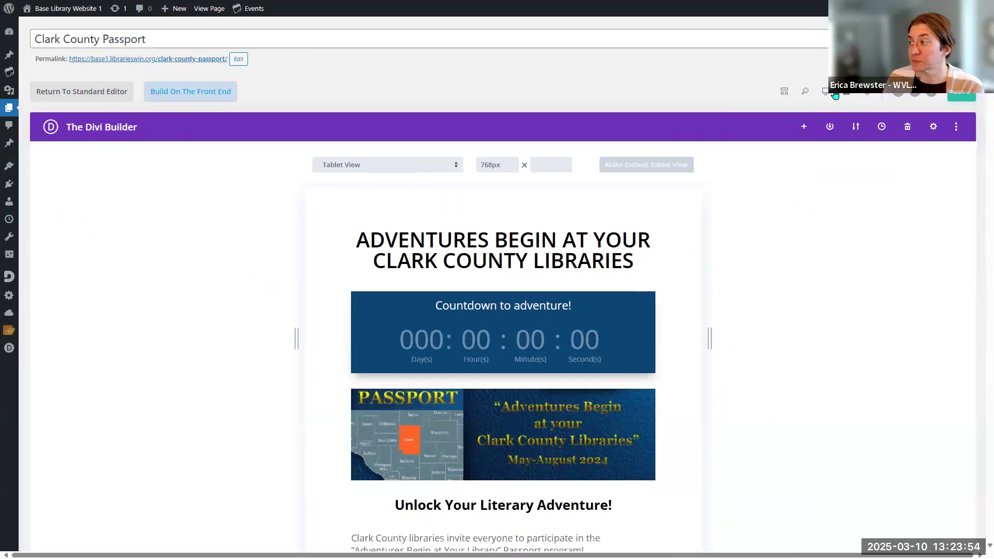
Preview the page in phone view and check its content from the heading down to the libraries map.
{"action": "left_click", "coordinate": [863, 96]}
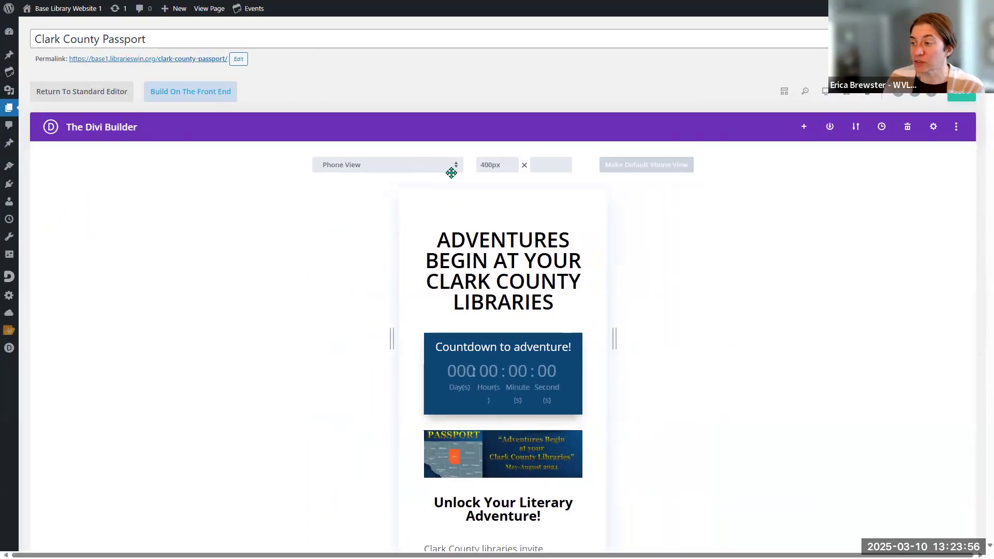
{"action": "scroll", "coordinate": [768, 300], "scroll_direction": "down", "scroll_amount": 8}
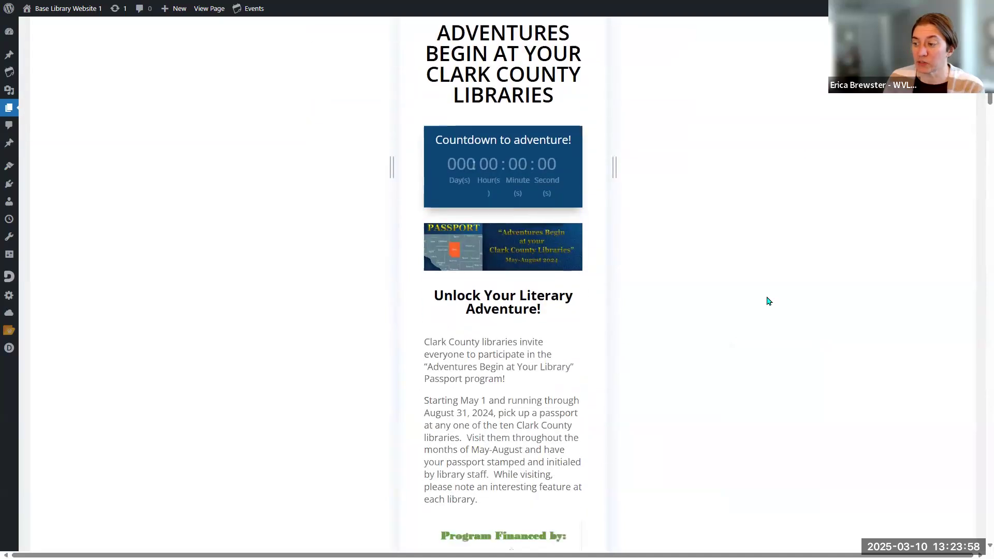
{"action": "scroll", "coordinate": [768, 301], "scroll_direction": "down", "scroll_amount": 4}
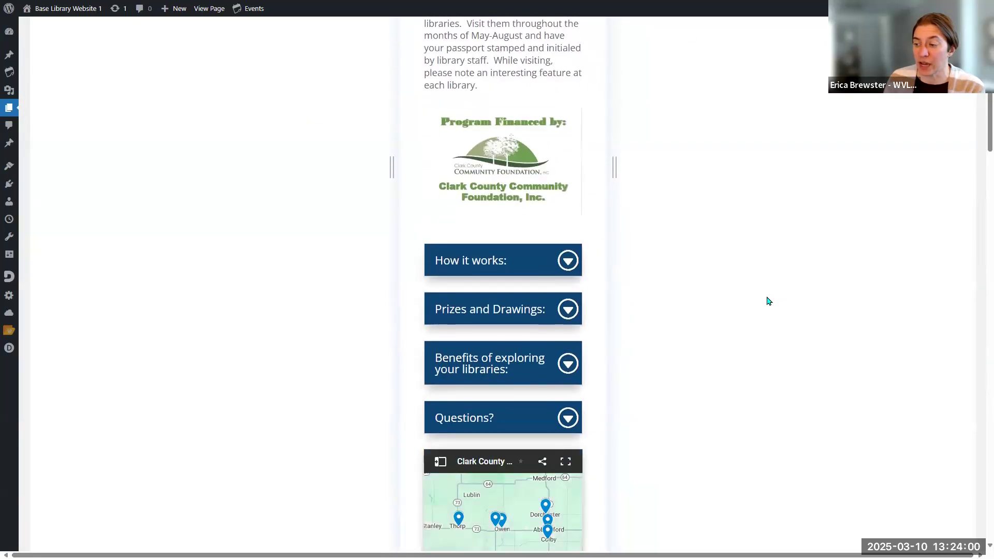
{"action": "scroll", "coordinate": [768, 301], "scroll_direction": "up", "scroll_amount": 11}
{"action": "scroll", "coordinate": [768, 301], "scroll_direction": "up", "scroll_amount": 2}
Return to desktop view and examine the section, row and module controls over the page's heading and countdown timer.
{"action": "left_click", "coordinate": [825, 144]}
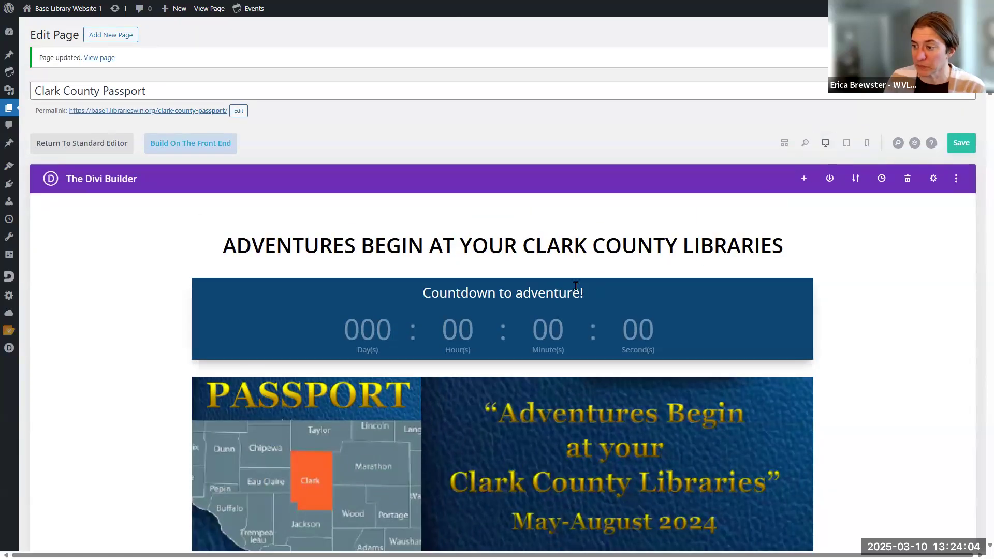
{"action": "mouse_move", "coordinate": [470, 241]}
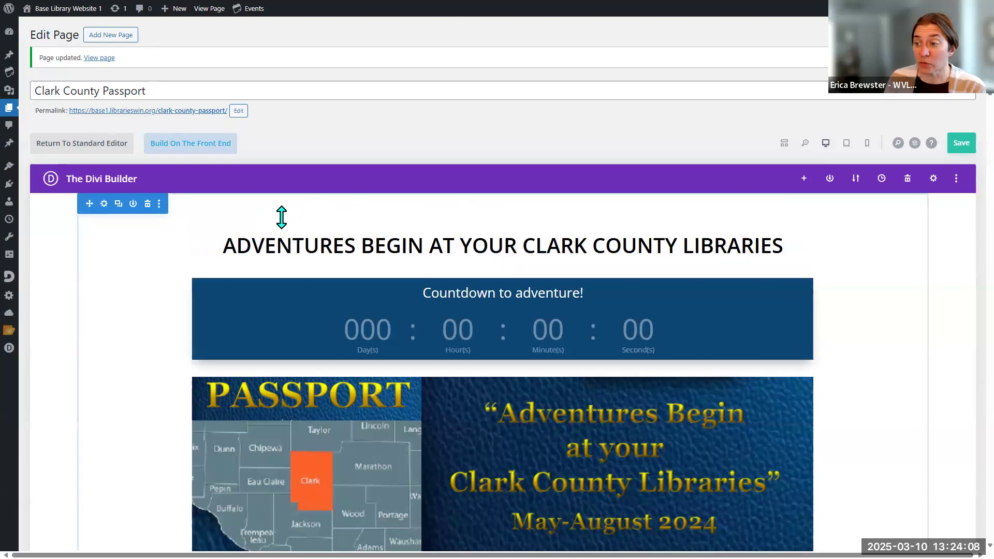
{"action": "mouse_move", "coordinate": [275, 197]}
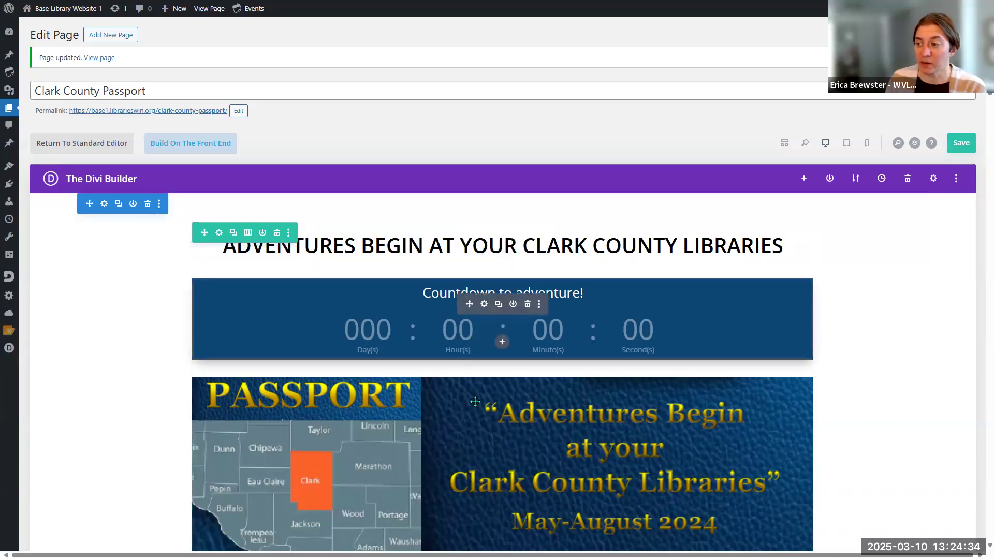
Open and dismiss the Passport banner's image settings twice directly from the desktop view of the page.
{"action": "scroll", "coordinate": [477, 383], "scroll_direction": "down", "scroll_amount": 3}
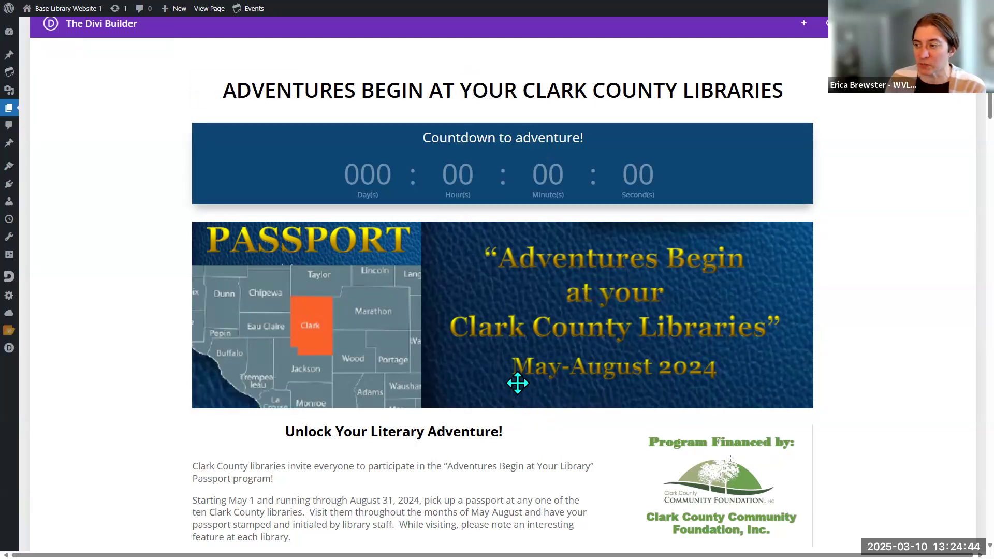
{"action": "left_click", "coordinate": [498, 282]}
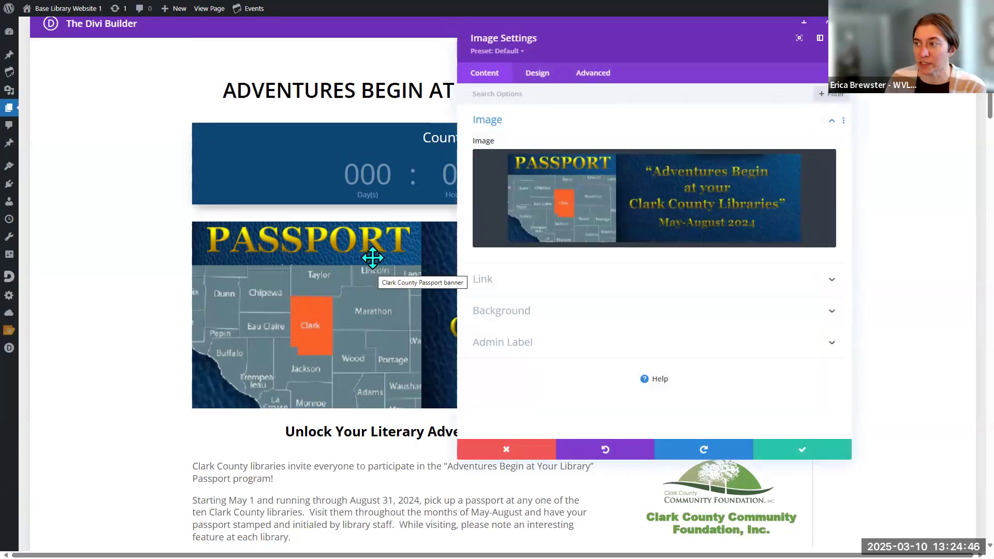
{"action": "left_click", "coordinate": [497, 451]}
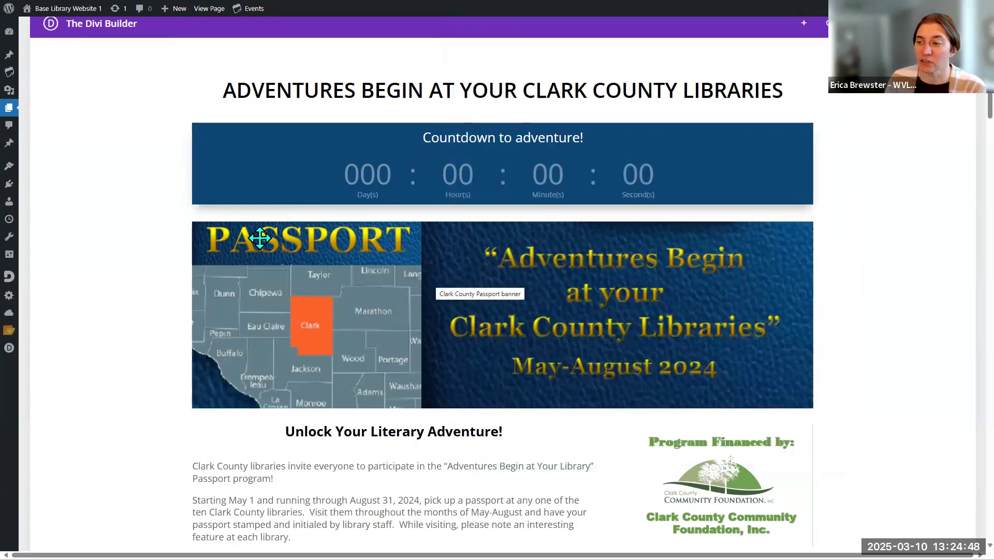
{"action": "left_click", "coordinate": [458, 284]}
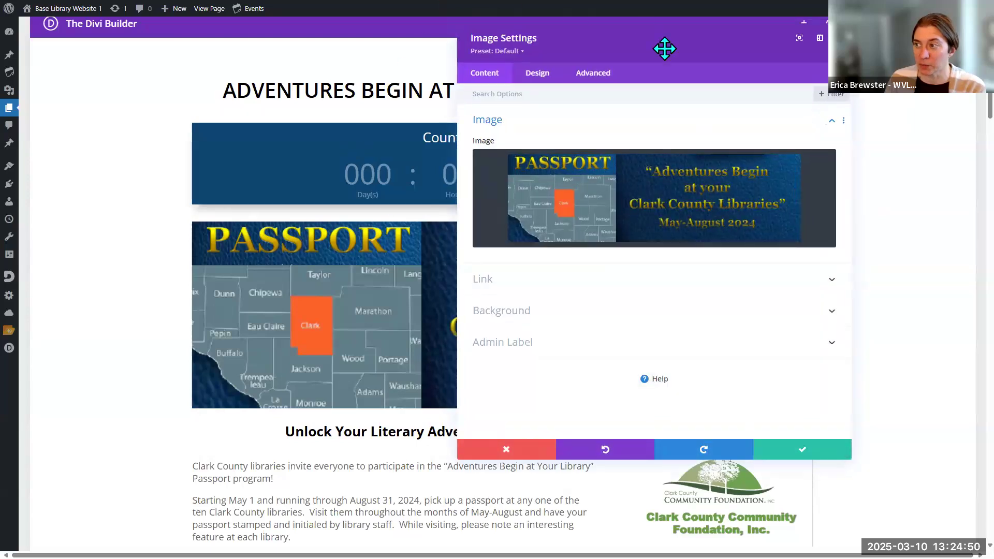
{"action": "left_click", "coordinate": [502, 450]}
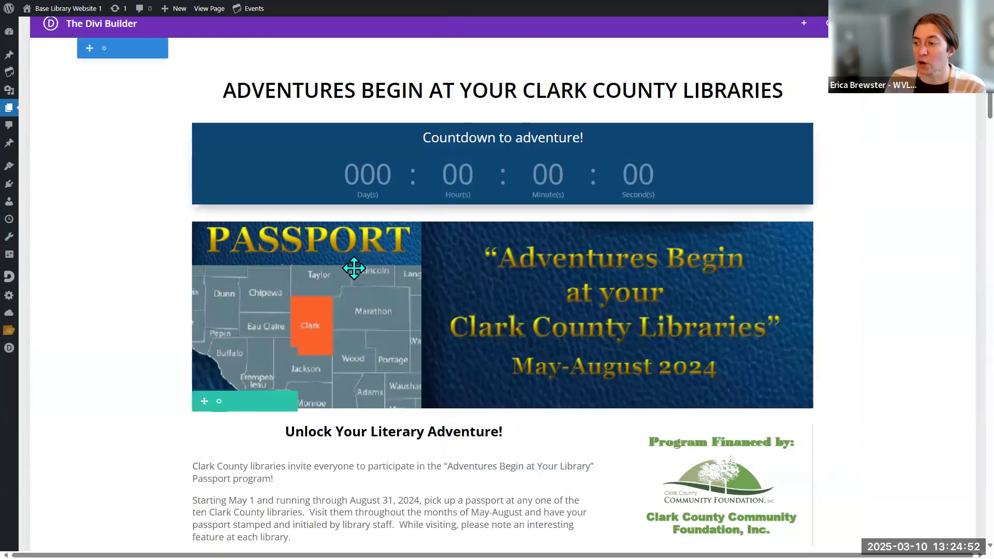
Return to wireframe view and open the Passport banner image module's settings, dismissing them after viewing.
{"action": "scroll", "coordinate": [792, 145], "scroll_direction": "up", "scroll_amount": 3}
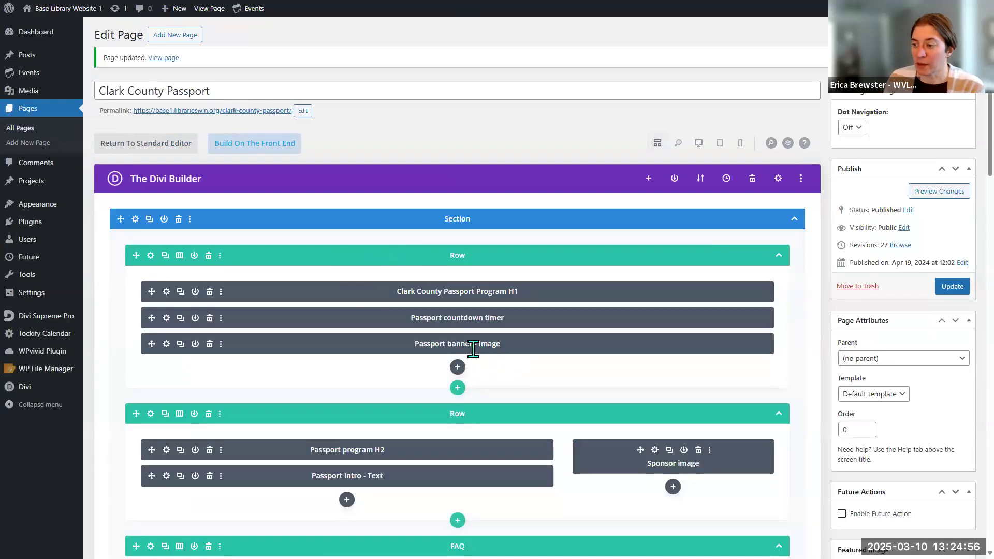
{"action": "left_click", "coordinate": [168, 347]}
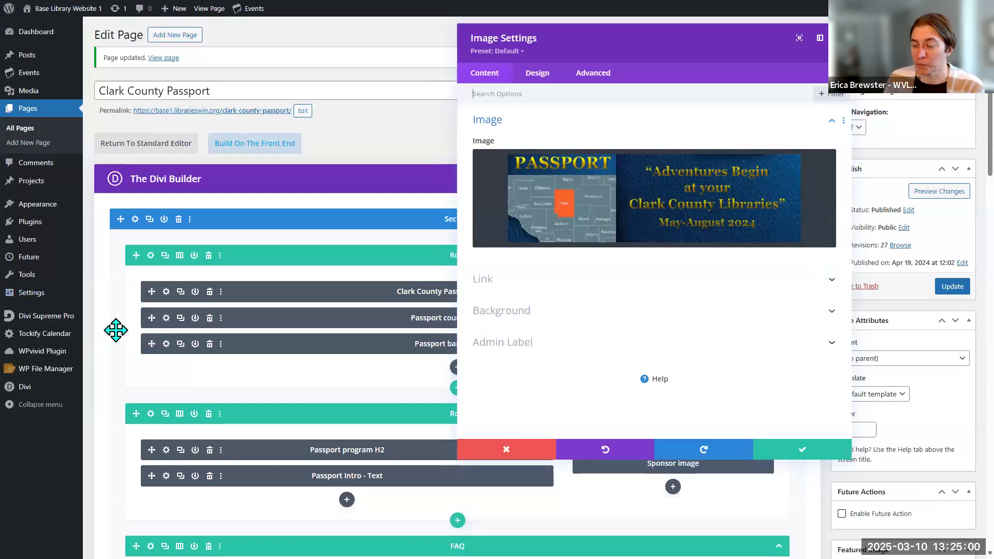
{"action": "left_click", "coordinate": [518, 452]}
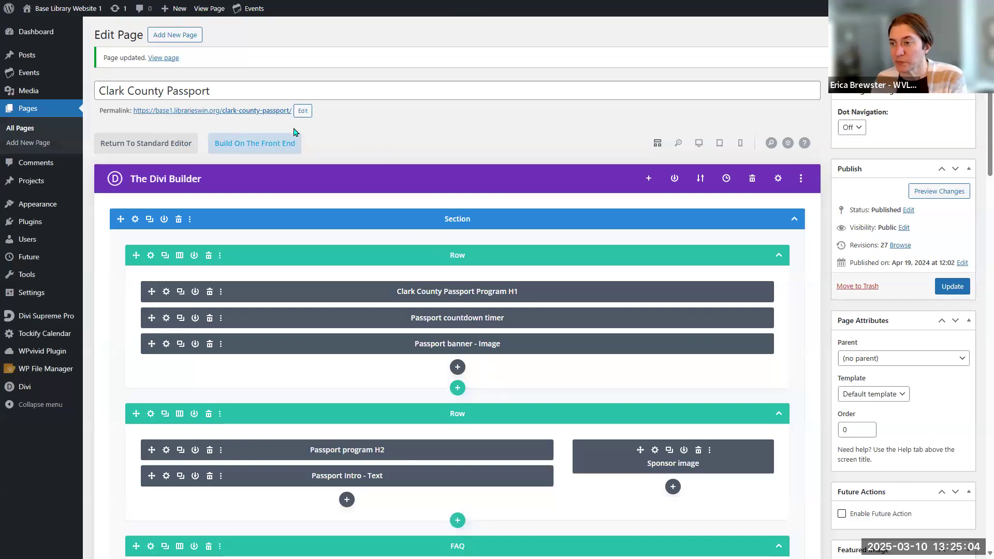
Open the Clark County Passport page in the front-end visual builder and show it full screen.
{"action": "left_click", "coordinate": [244, 148]}
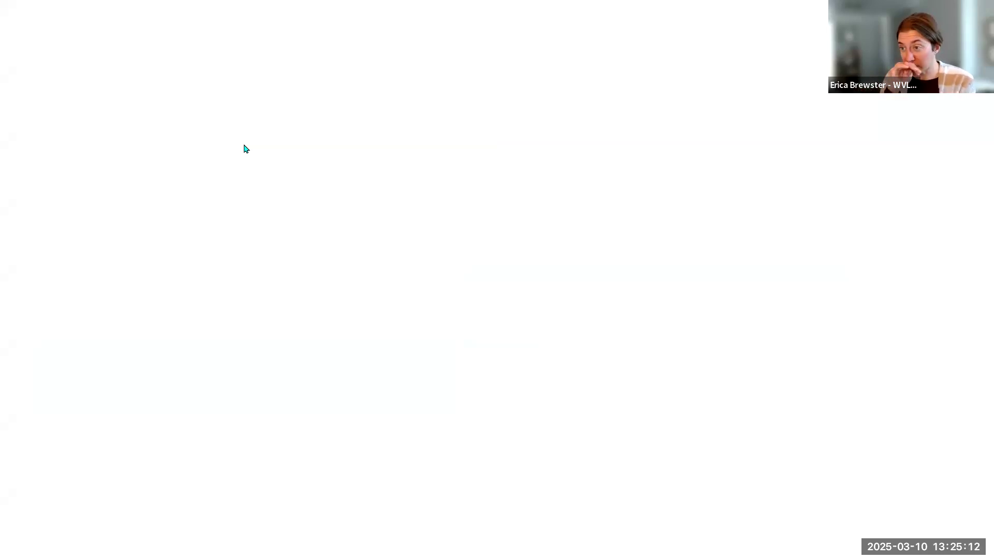
{"action": "mouse_move", "coordinate": [414, 5]}
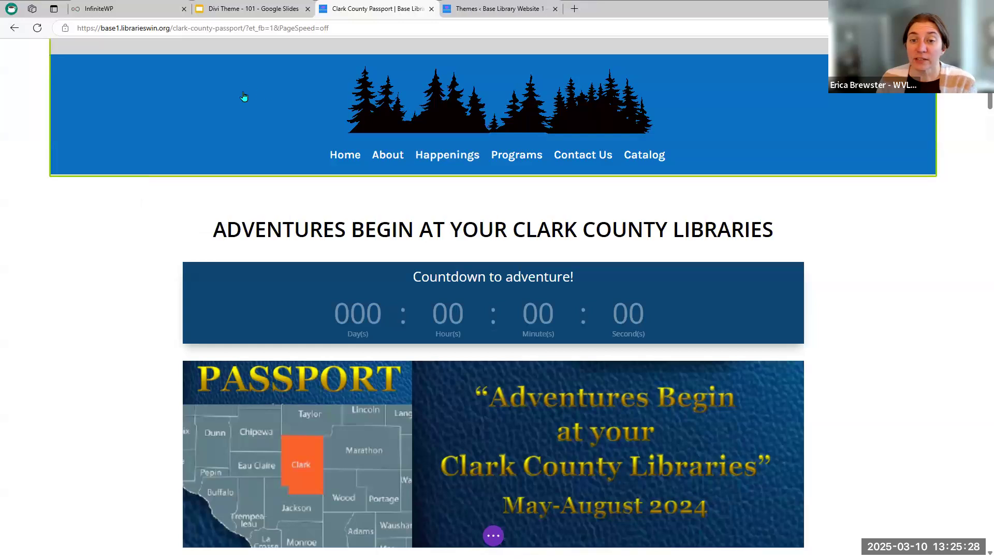
{"action": "key", "text": "F11"}
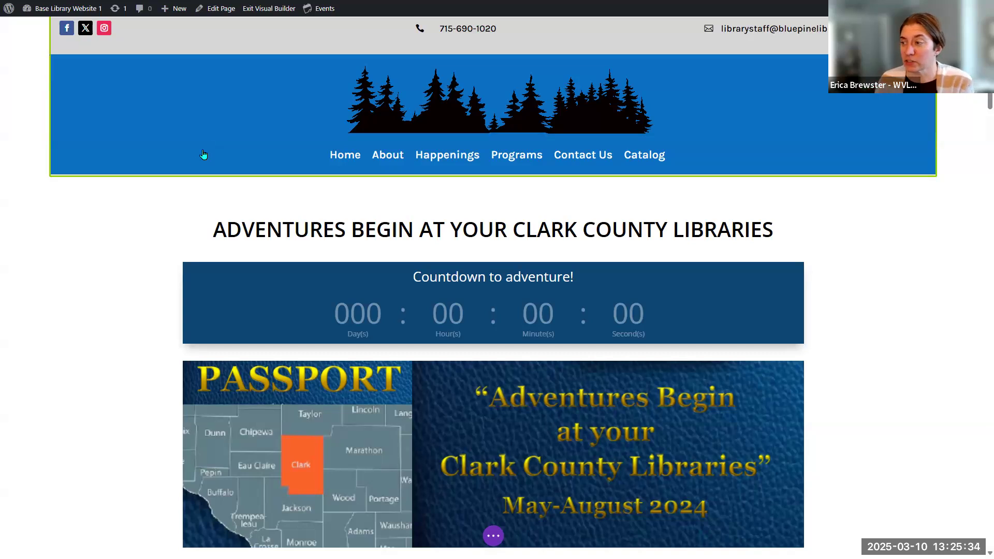
Examine the front-end page from the site header to the toggles and libraries map, including the row and module controls.
{"action": "scroll", "coordinate": [195, 167], "scroll_direction": "down", "scroll_amount": 3}
{"action": "scroll", "coordinate": [197, 173], "scroll_direction": "up", "scroll_amount": 3}
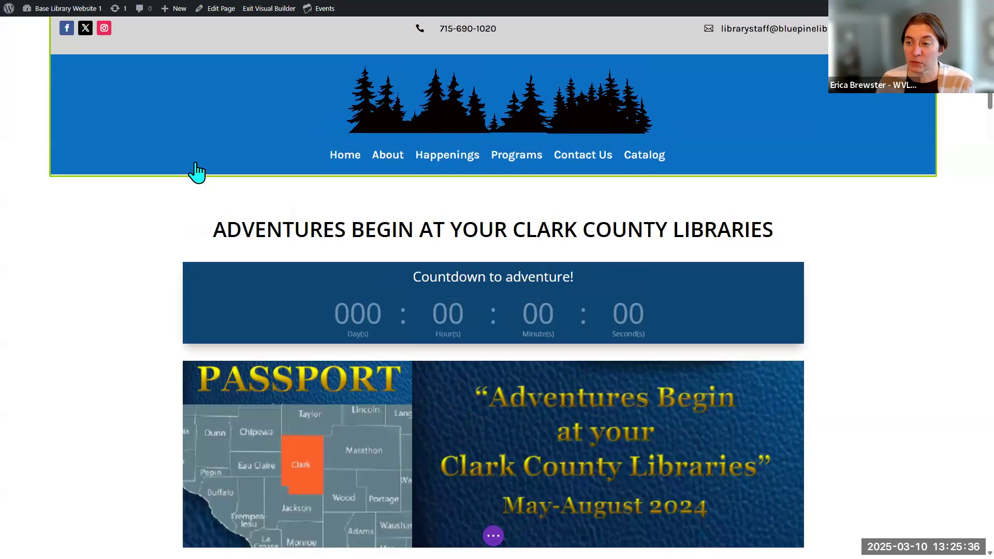
{"action": "scroll", "coordinate": [197, 166], "scroll_direction": "down", "scroll_amount": 5}
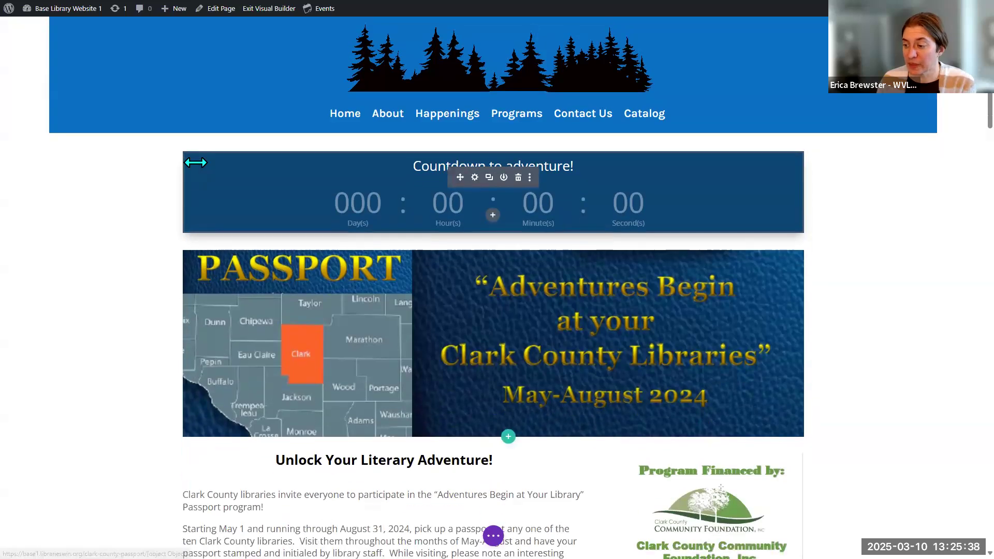
{"action": "scroll", "coordinate": [537, 199], "scroll_direction": "down", "scroll_amount": 1}
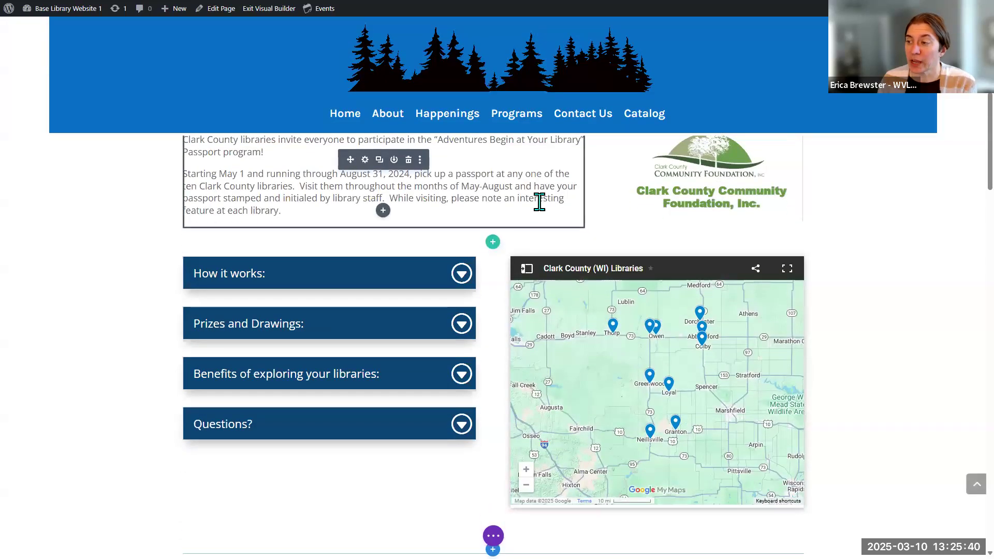
{"action": "scroll", "coordinate": [539, 201], "scroll_direction": "down", "scroll_amount": 3}
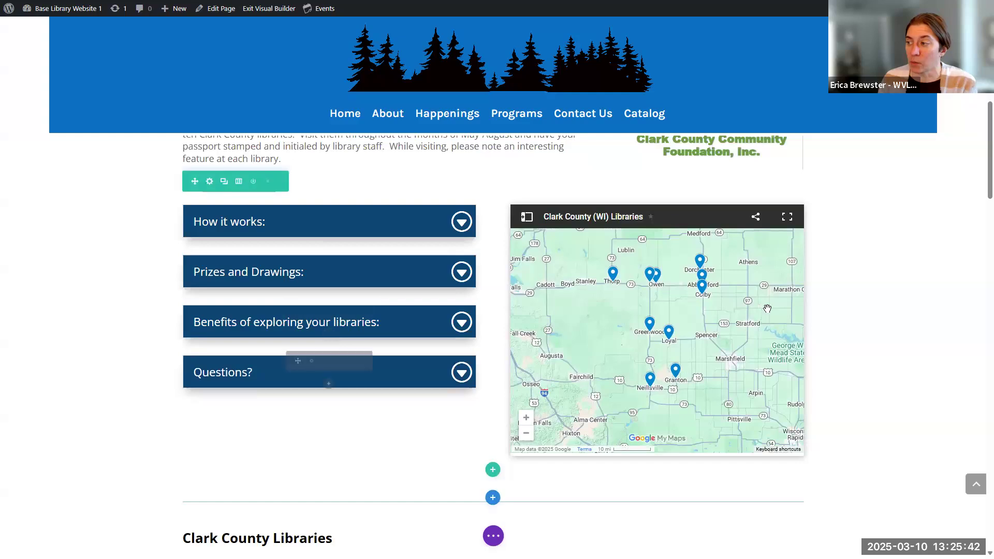
{"action": "scroll", "coordinate": [349, 195], "scroll_direction": "up", "scroll_amount": 2}
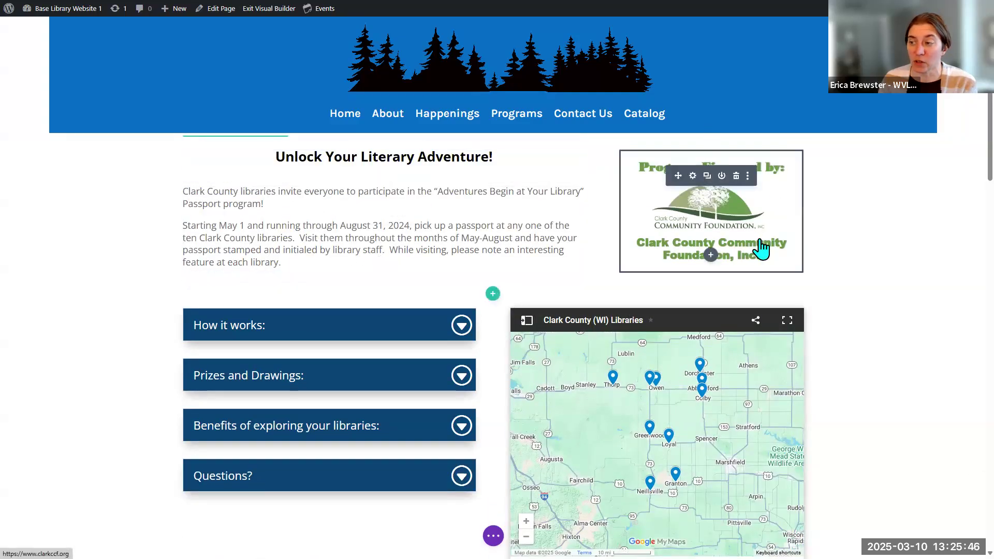
{"action": "scroll", "coordinate": [761, 248], "scroll_direction": "down", "scroll_amount": 1}
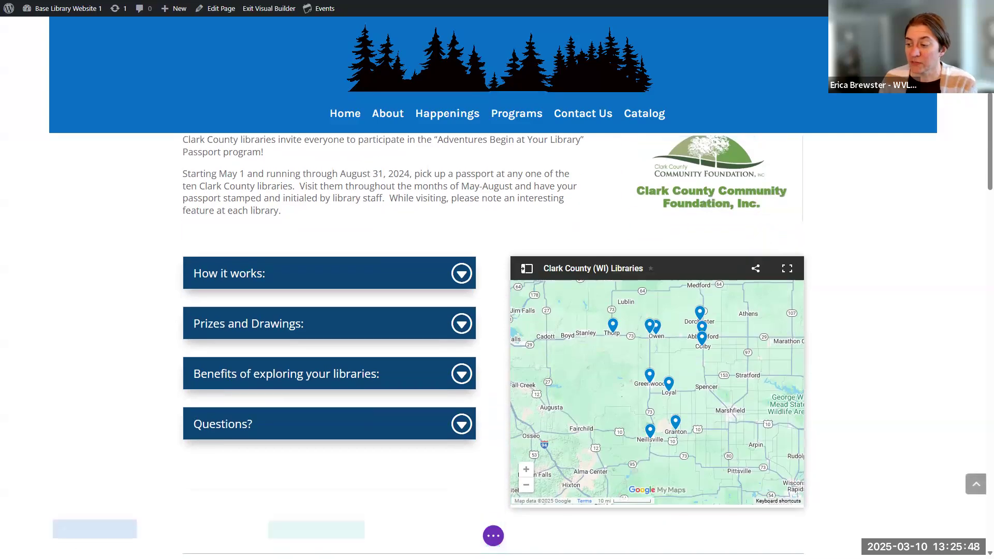
Show the visual builder's page controls, preview the page in tablet view, and return to desktop view.
{"action": "left_click", "coordinate": [492, 536]}
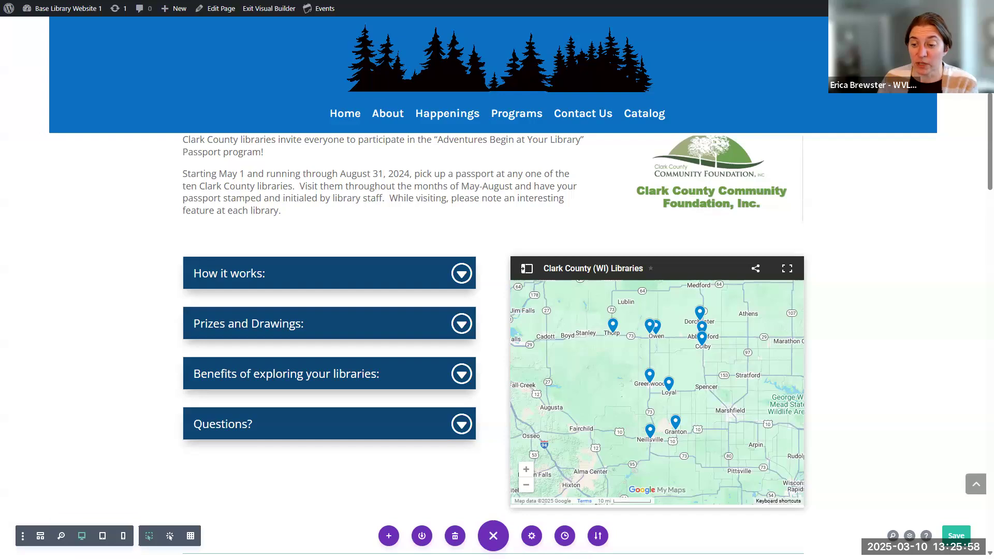
{"action": "left_click", "coordinate": [103, 536]}
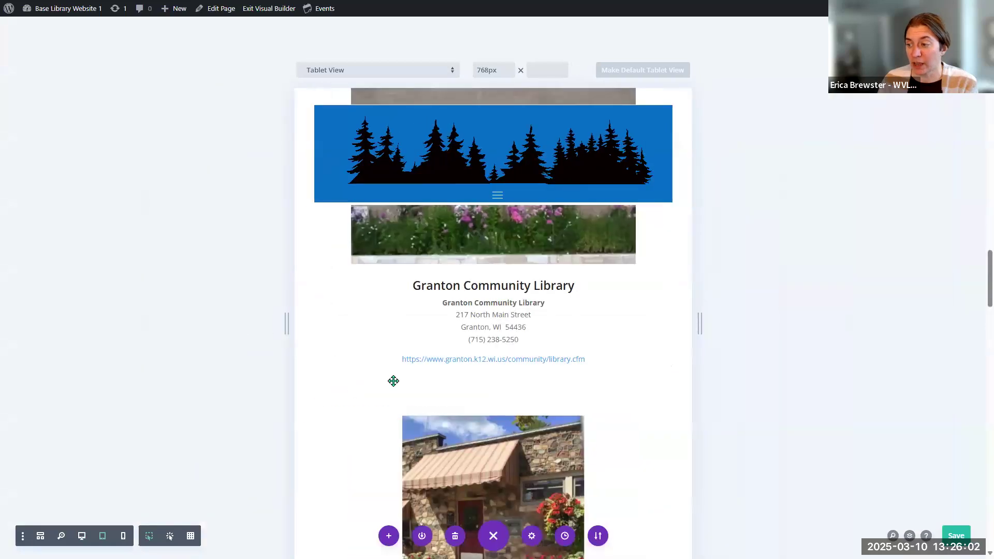
{"action": "left_click", "coordinate": [82, 535]}
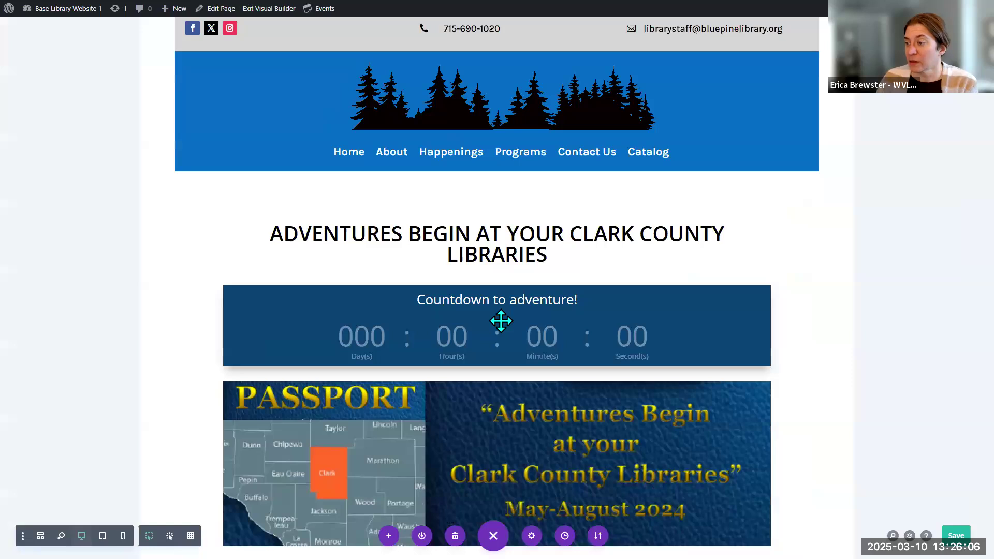
Examine the front-end page in desktop view from the Passport banner to the library blurbs in the Clark County Libraries section.
{"action": "scroll", "coordinate": [500, 321], "scroll_direction": "down", "scroll_amount": 9}
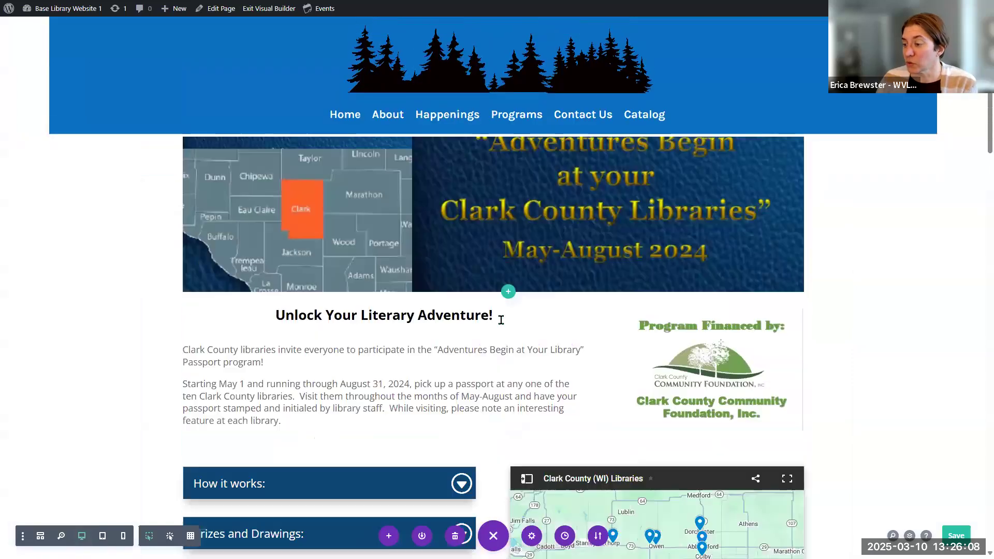
{"action": "scroll", "coordinate": [501, 321], "scroll_direction": "up", "scroll_amount": 5}
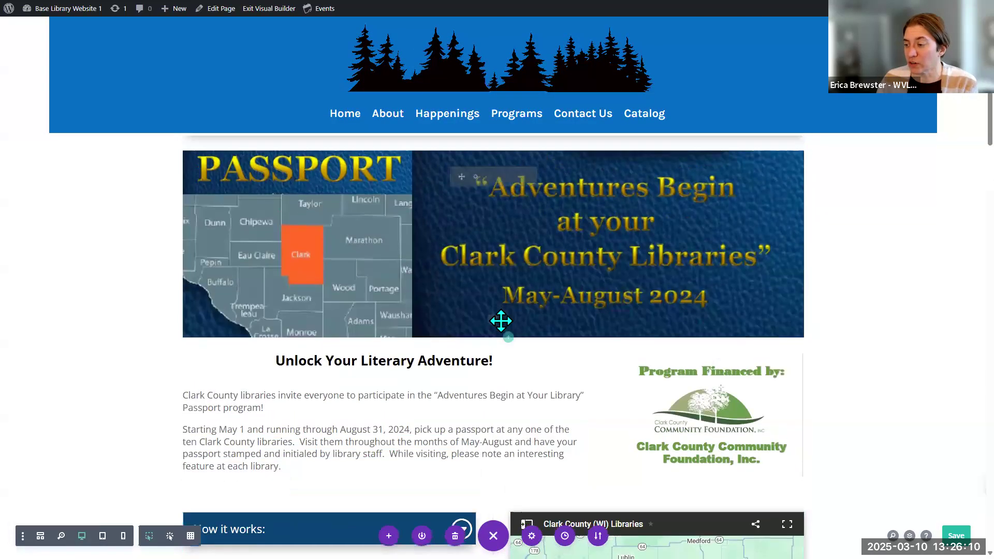
{"action": "scroll", "coordinate": [500, 321], "scroll_direction": "down", "scroll_amount": 12}
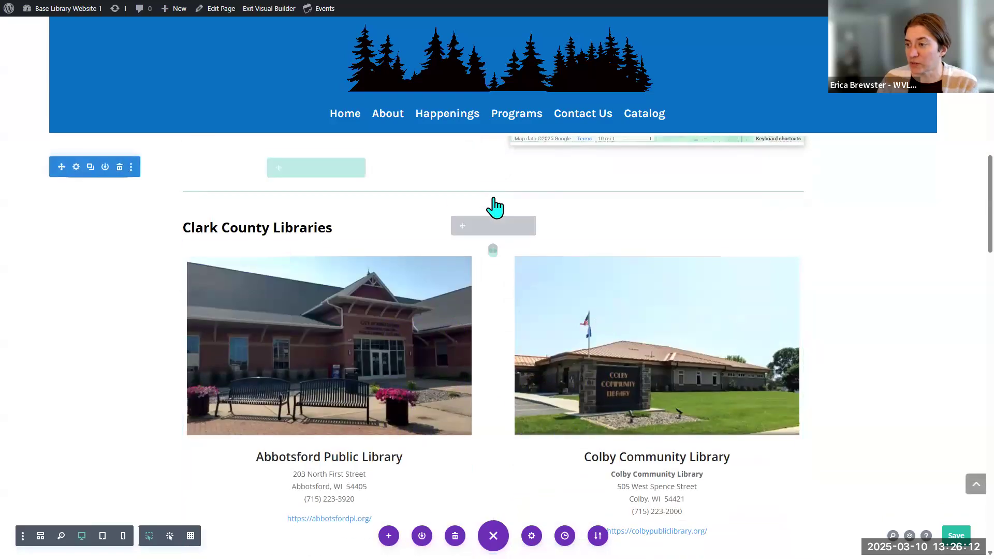
{"action": "mouse_move", "coordinate": [420, 190]}
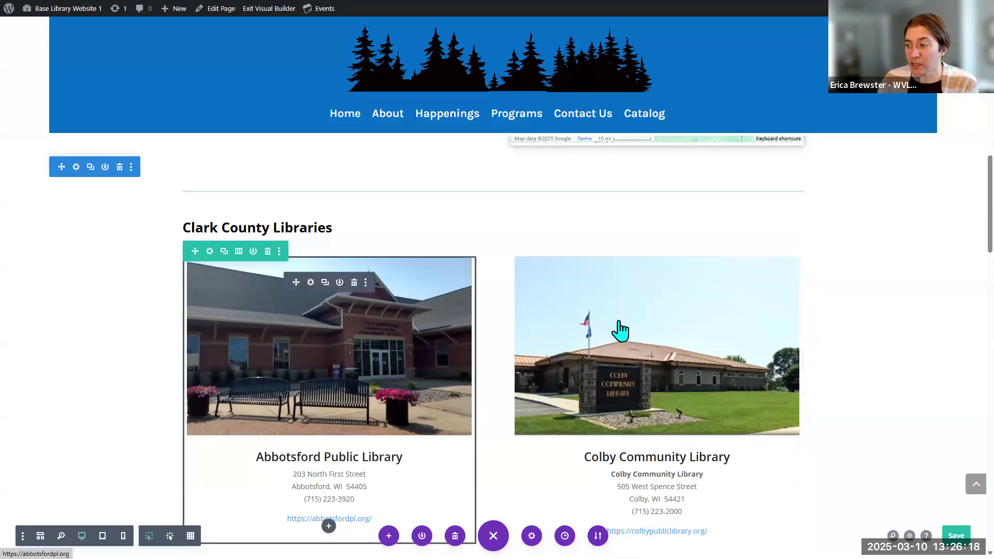
{"action": "scroll", "coordinate": [620, 332], "scroll_direction": "down", "scroll_amount": 1}
{"action": "scroll", "coordinate": [619, 333], "scroll_direction": "down", "scroll_amount": 3}
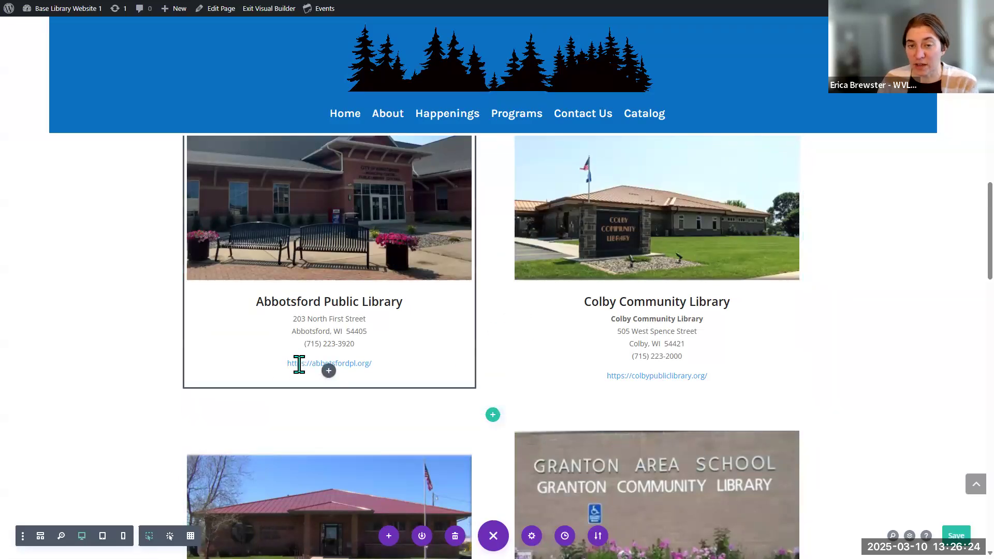
{"action": "scroll", "coordinate": [299, 364], "scroll_direction": "up", "scroll_amount": 4}
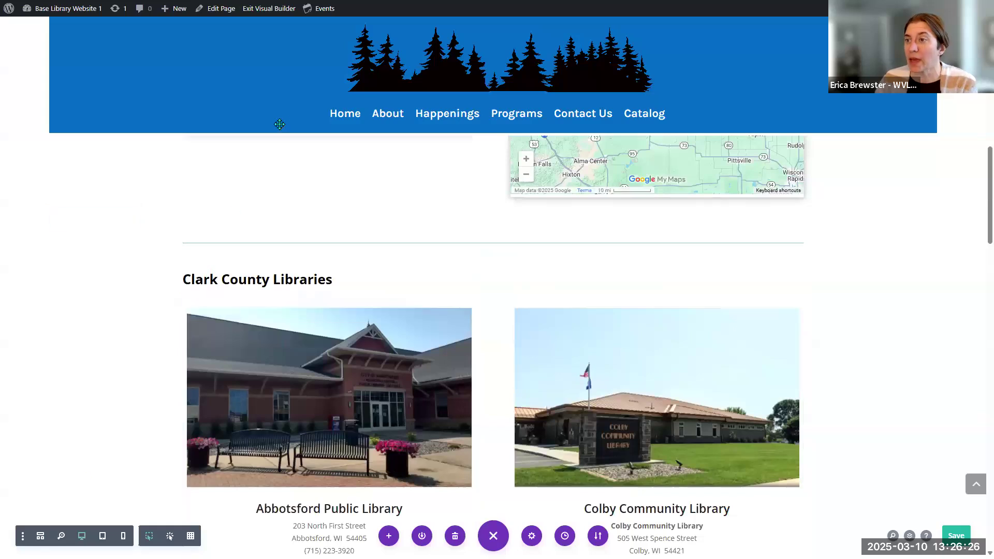
{"action": "scroll", "coordinate": [279, 124], "scroll_direction": "up", "scroll_amount": 6}
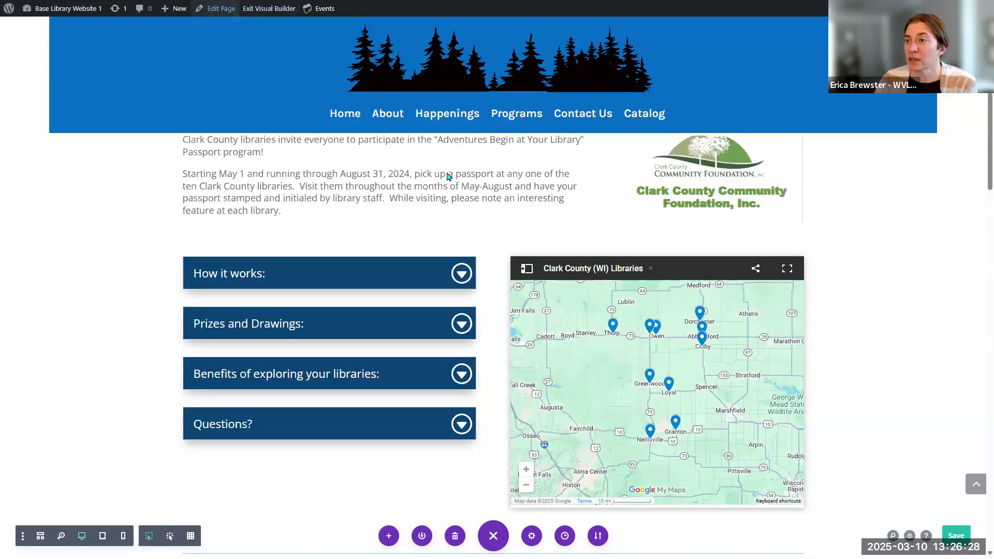
Return to the back-end page editor and locate the Clark County Libraries section in the wireframe.
{"action": "left_click", "coordinate": [216, 10]}
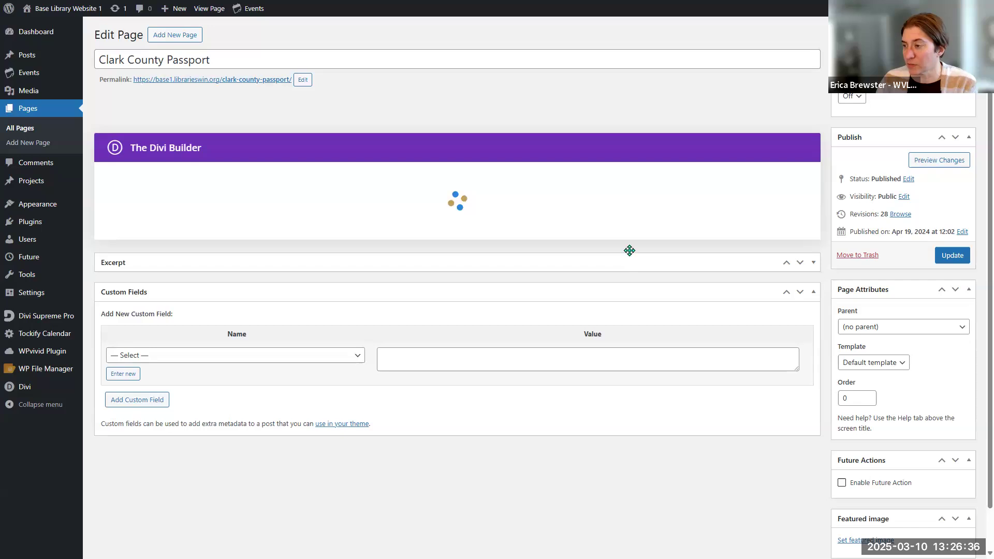
{"action": "scroll", "coordinate": [629, 250], "scroll_direction": "down", "scroll_amount": 8}
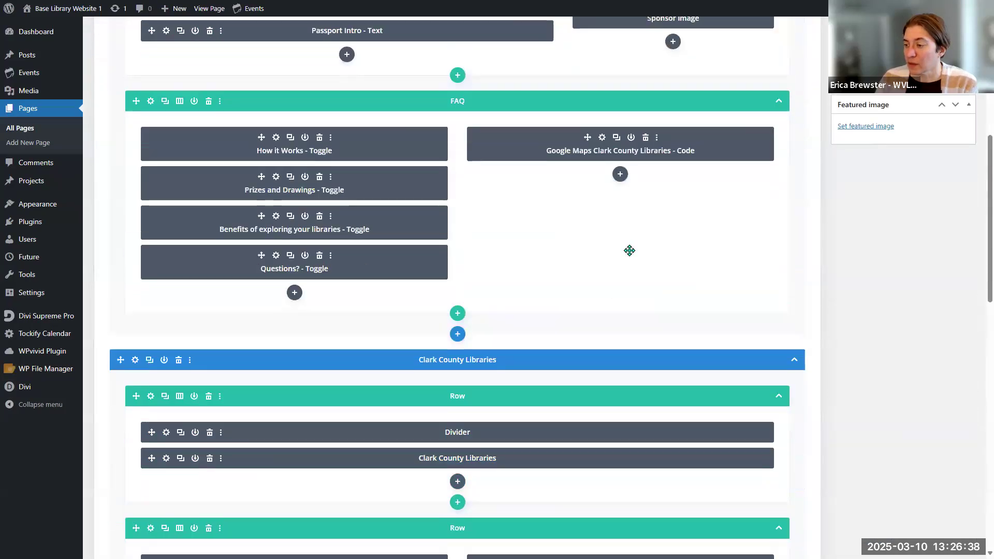
{"action": "scroll", "coordinate": [628, 250], "scroll_direction": "down", "scroll_amount": 3}
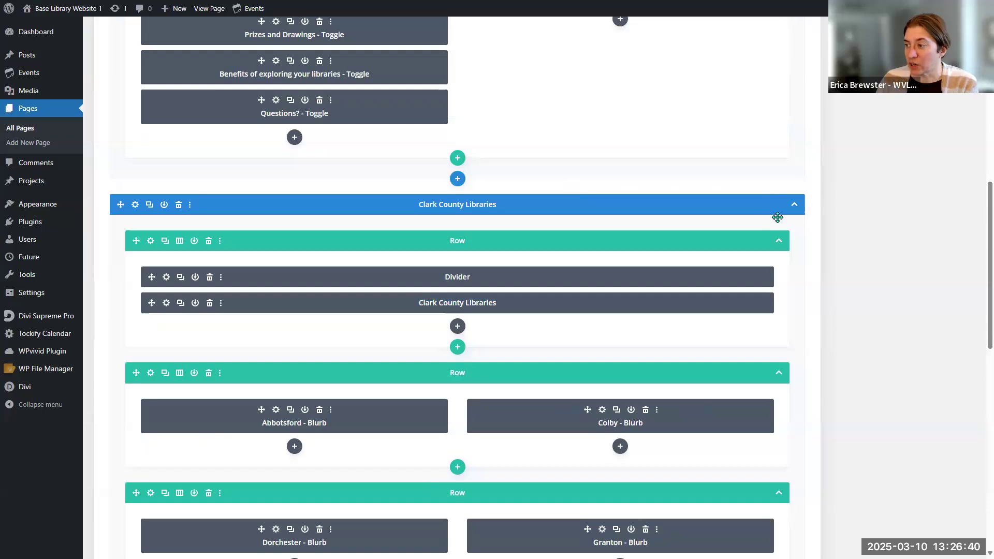
{"action": "scroll", "coordinate": [749, 214], "scroll_direction": "down", "scroll_amount": 2}
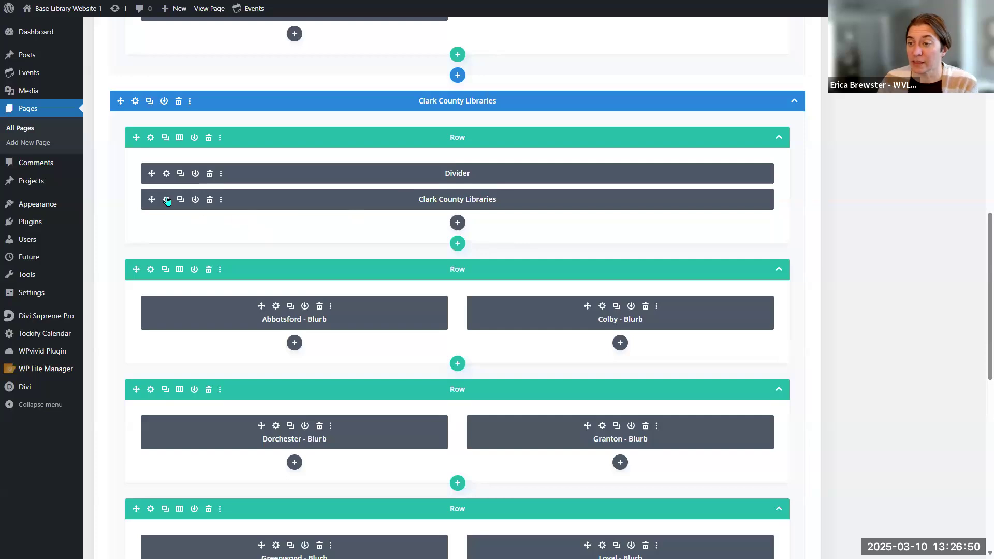
Set the admin label of the Clark County Libraries heading module to "Clark County Libraries -H2" and save the module settings.
{"action": "left_click", "coordinate": [277, 194]}
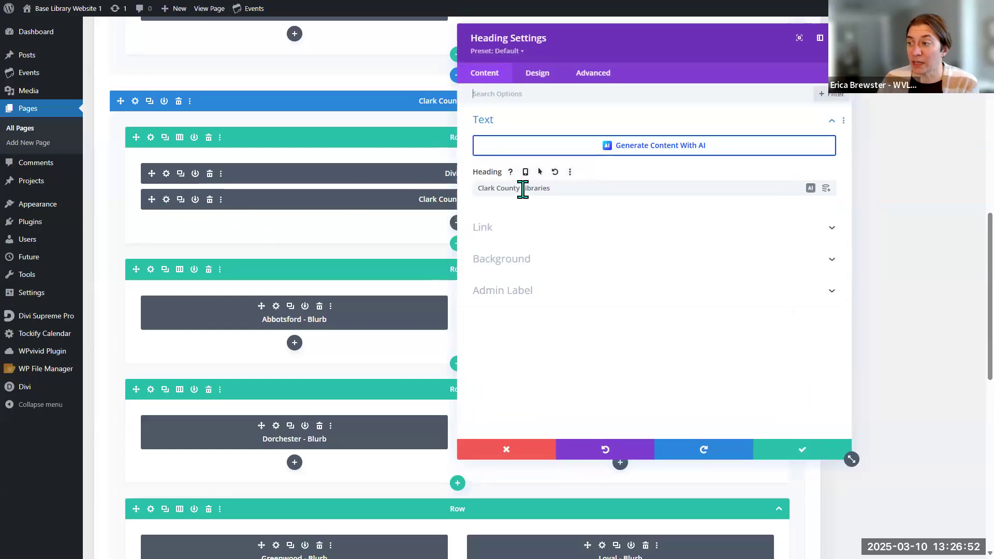
{"action": "left_click", "coordinate": [547, 79]}
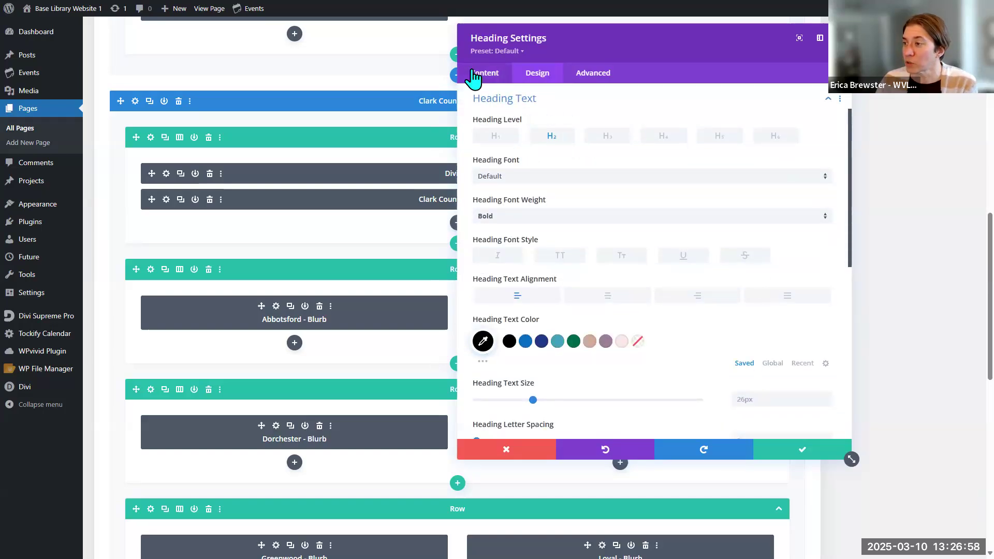
{"action": "left_click", "coordinate": [473, 76]}
{"action": "left_click", "coordinate": [489, 221]}
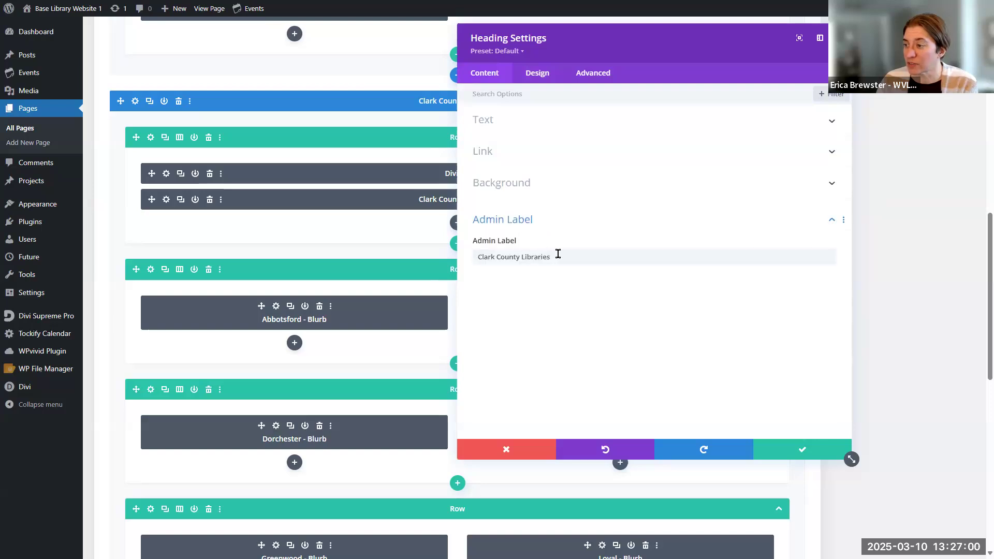
{"action": "type", "text": "H2"}
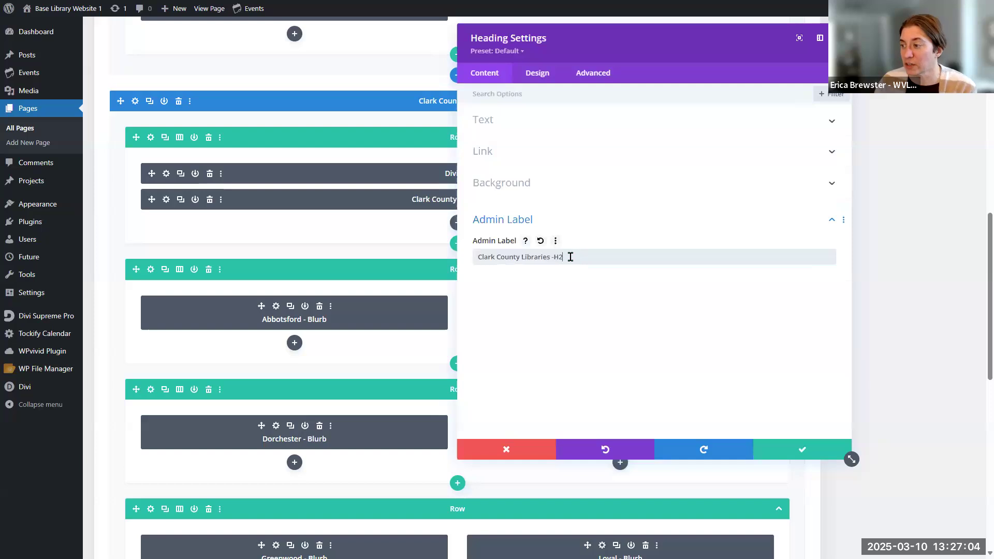
{"action": "left_click", "coordinate": [809, 454]}
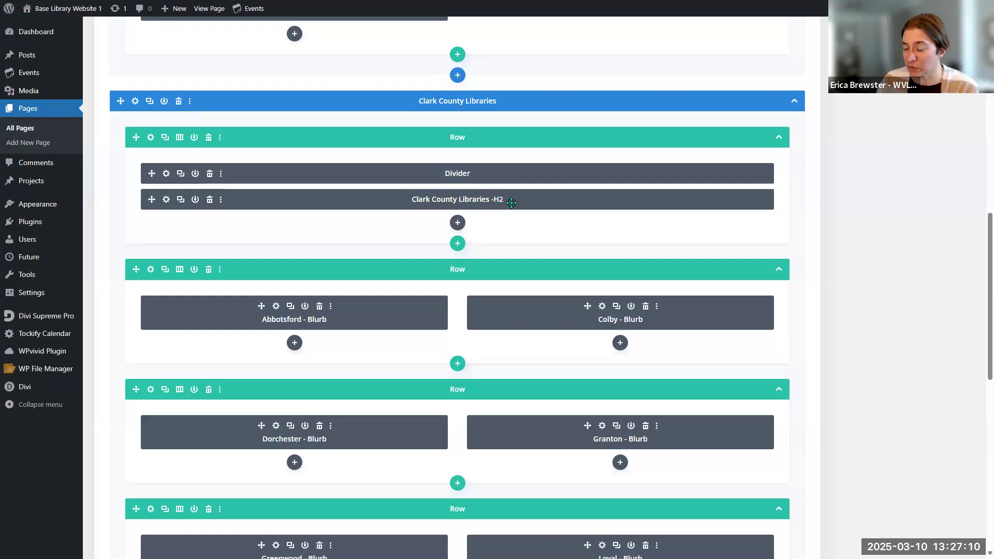
Move the Dorchester, Granton, Greenwood and Loyal blurbs into the row holding the Abbotsford and Colby blurbs, keeping their respective columns.
{"action": "scroll", "coordinate": [439, 297], "scroll_direction": "down", "scroll_amount": 2}
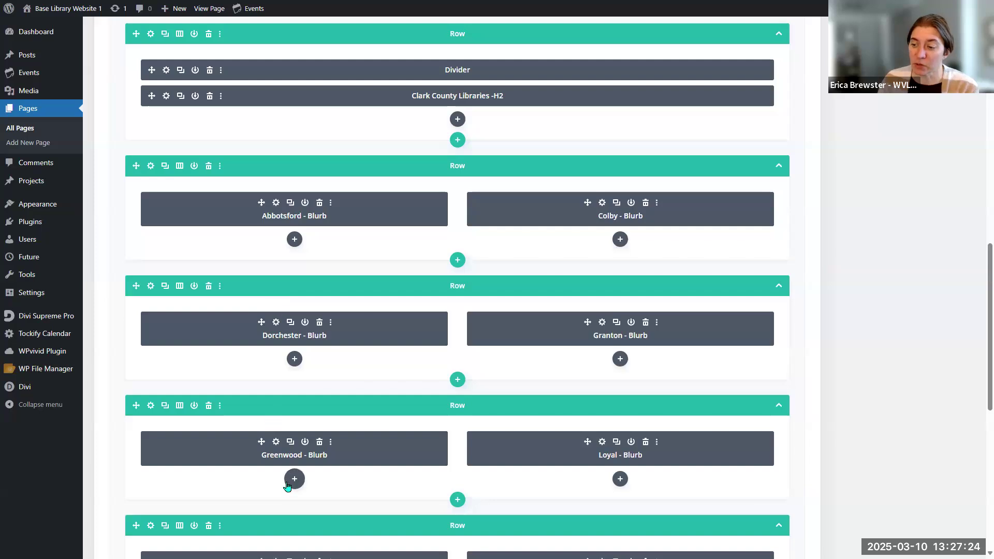
{"action": "left_click_drag", "start_coordinate": [297, 331], "coordinate": [302, 256]}
{"action": "left_click_drag", "start_coordinate": [619, 358], "coordinate": [626, 244]}
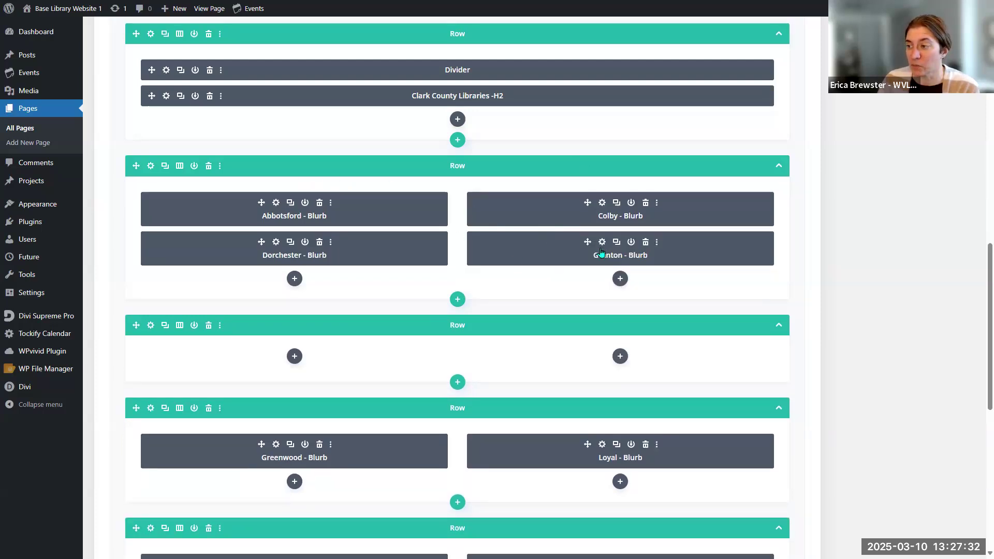
{"action": "left_click_drag", "start_coordinate": [298, 456], "coordinate": [331, 357]}
{"action": "left_click_drag", "start_coordinate": [620, 494], "coordinate": [577, 284]}
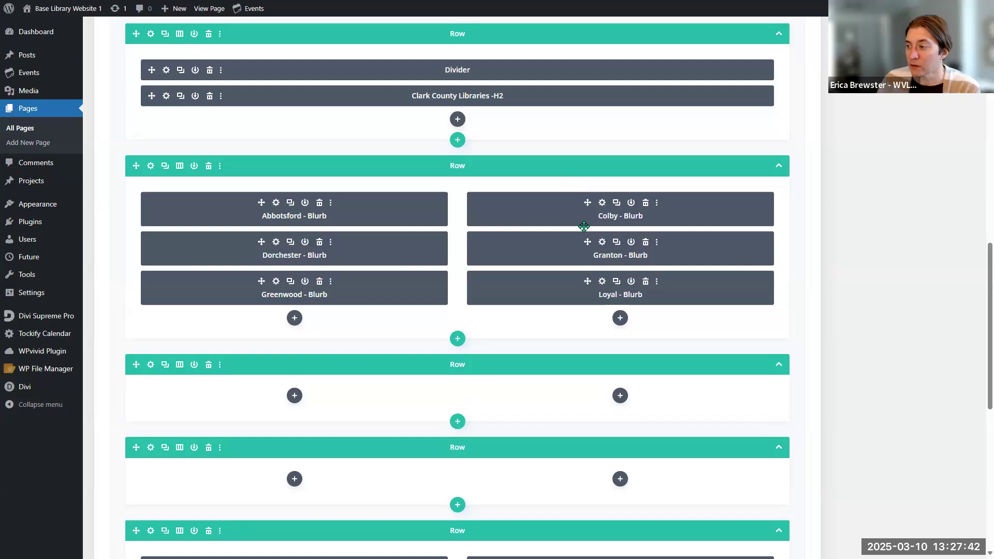
Preview the page changes and examine the library blurbs from Abbotsford and Colby down to Greenwood and Loyal.
{"action": "scroll", "coordinate": [302, 435], "scroll_direction": "down", "scroll_amount": 3}
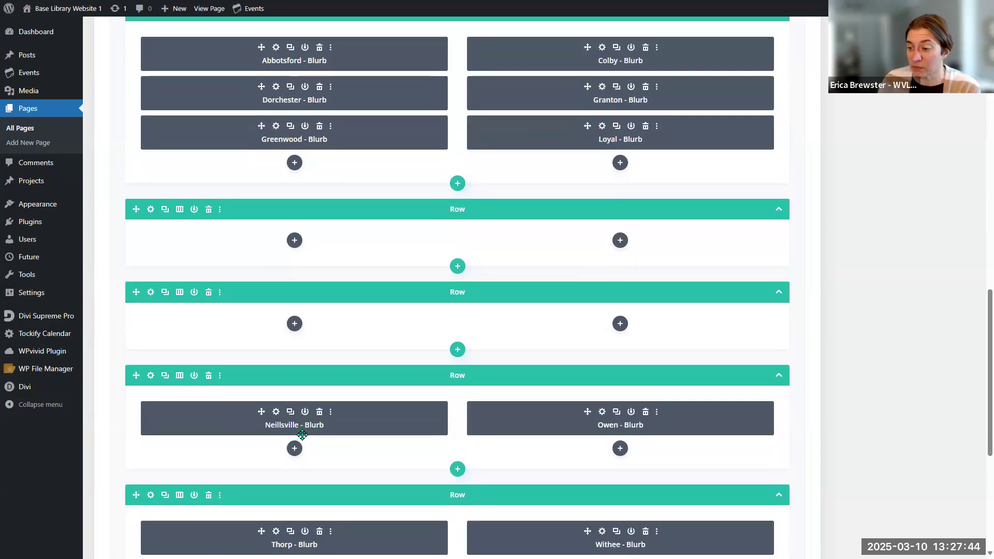
{"action": "scroll", "coordinate": [450, 248], "scroll_direction": "up", "scroll_amount": 7}
{"action": "scroll", "coordinate": [451, 250], "scroll_direction": "up", "scroll_amount": 8}
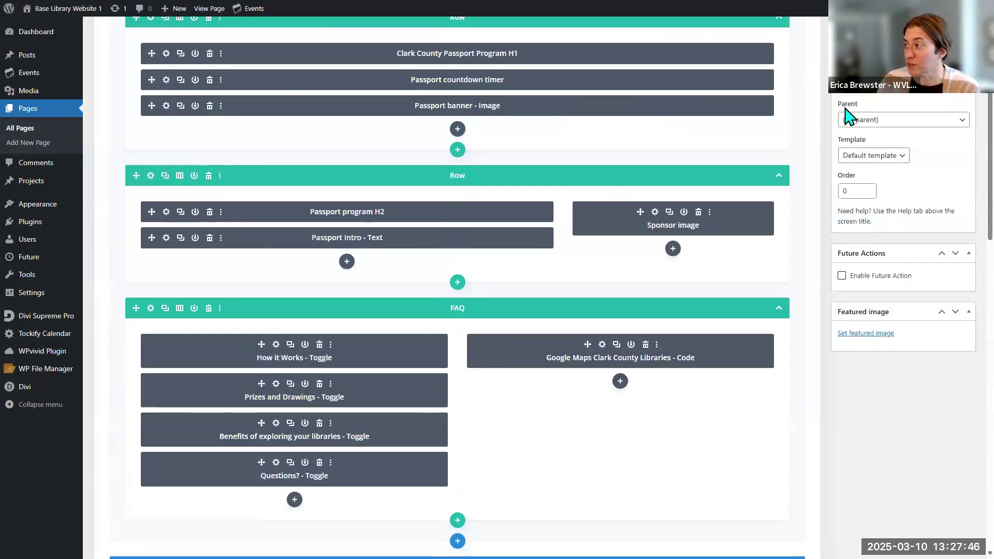
{"action": "left_click", "coordinate": [923, 161]}
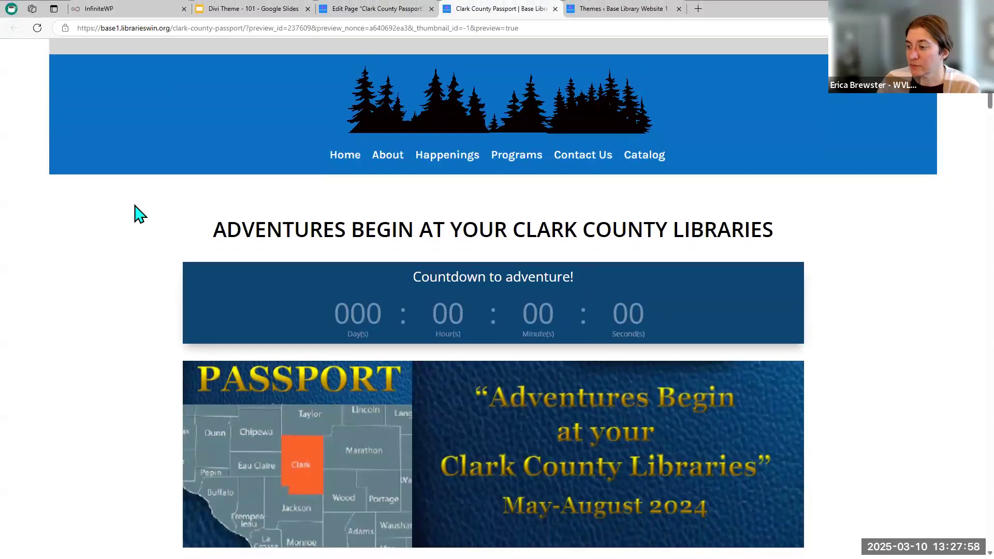
{"action": "scroll", "coordinate": [137, 214], "scroll_direction": "down", "scroll_amount": 5}
{"action": "scroll", "coordinate": [137, 214], "scroll_direction": "down", "scroll_amount": 12}
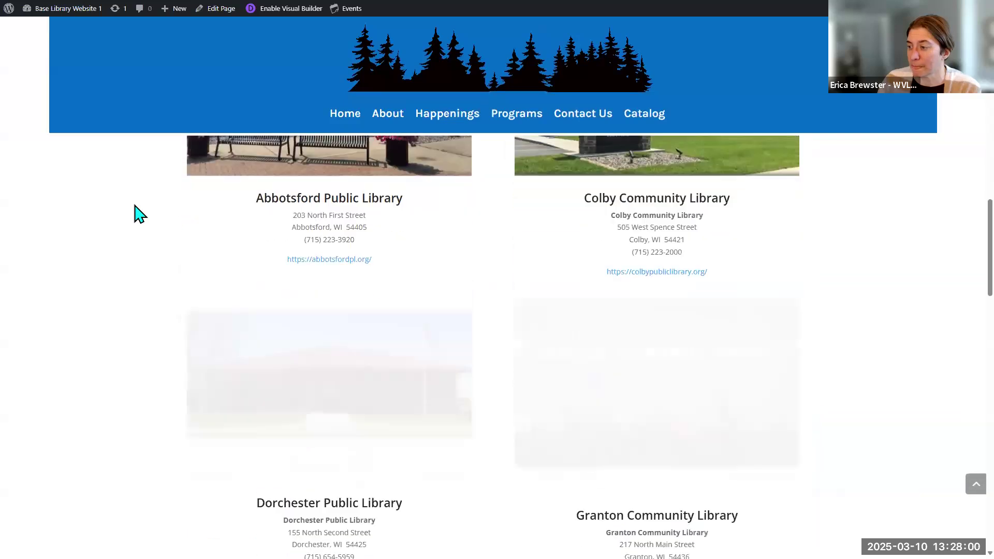
{"action": "scroll", "coordinate": [137, 213], "scroll_direction": "down", "scroll_amount": 6}
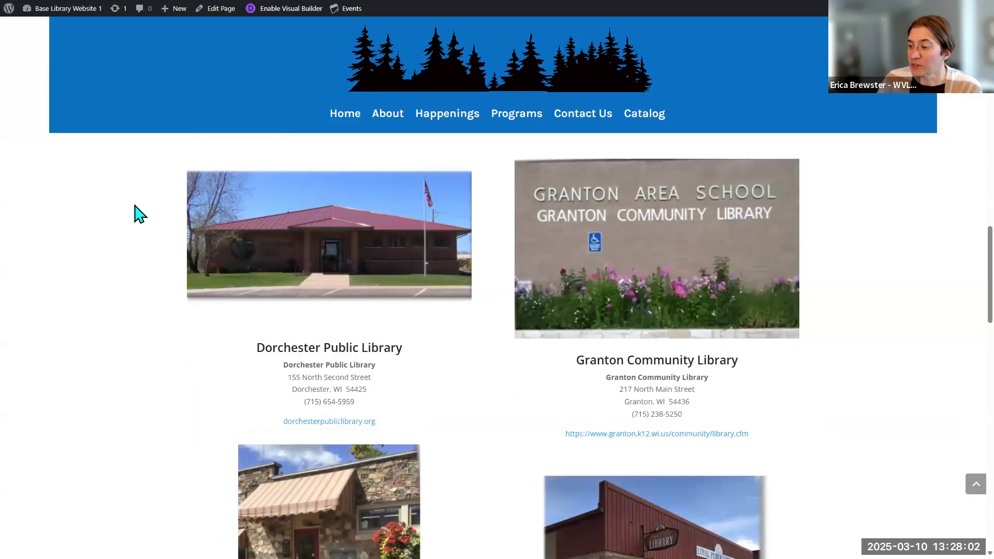
{"action": "scroll", "coordinate": [137, 214], "scroll_direction": "down", "scroll_amount": 2}
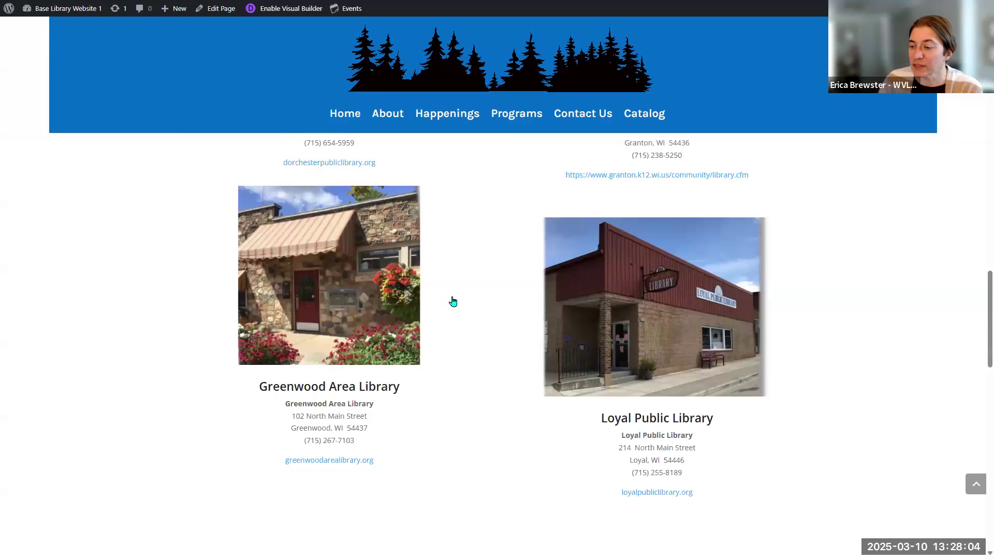
Compare the vertical spacing and alignment of the library blurbs between Abbotsford and Colby and Neillsville and Owen on the previewed page.
{"action": "scroll", "coordinate": [452, 300], "scroll_direction": "up", "scroll_amount": 4}
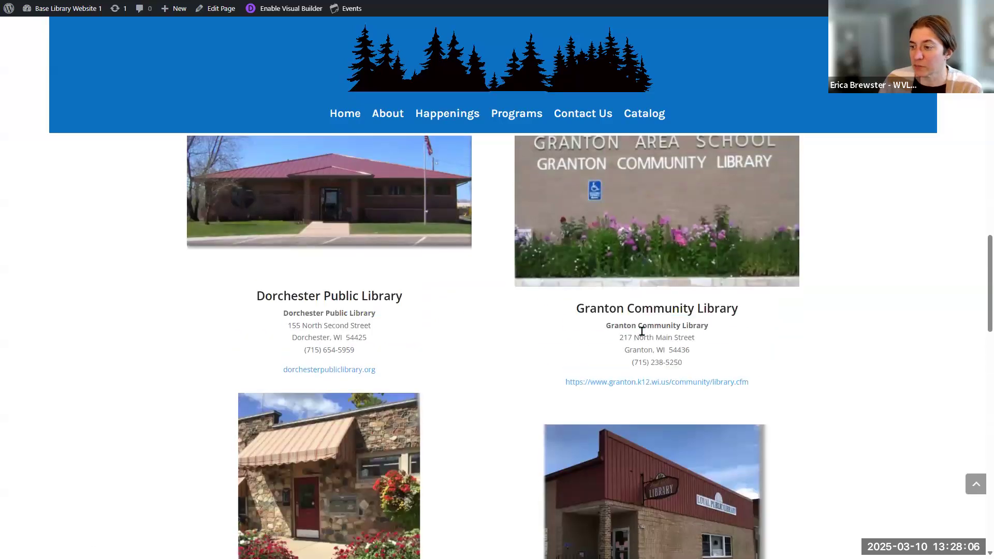
{"action": "scroll", "coordinate": [355, 303], "scroll_direction": "up", "scroll_amount": 7}
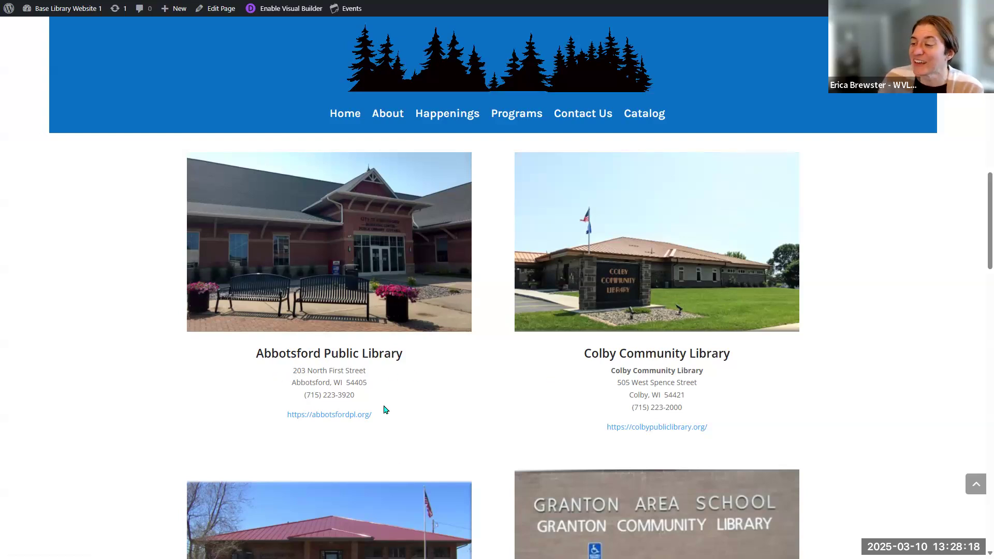
{"action": "scroll", "coordinate": [590, 336], "scroll_direction": "down", "scroll_amount": 5}
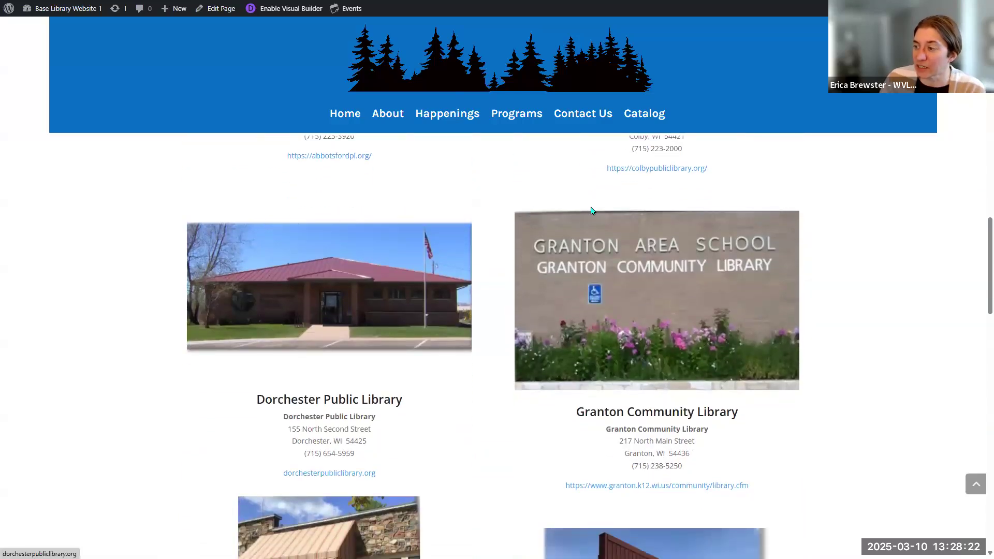
{"action": "scroll", "coordinate": [279, 324], "scroll_direction": "down", "scroll_amount": 5}
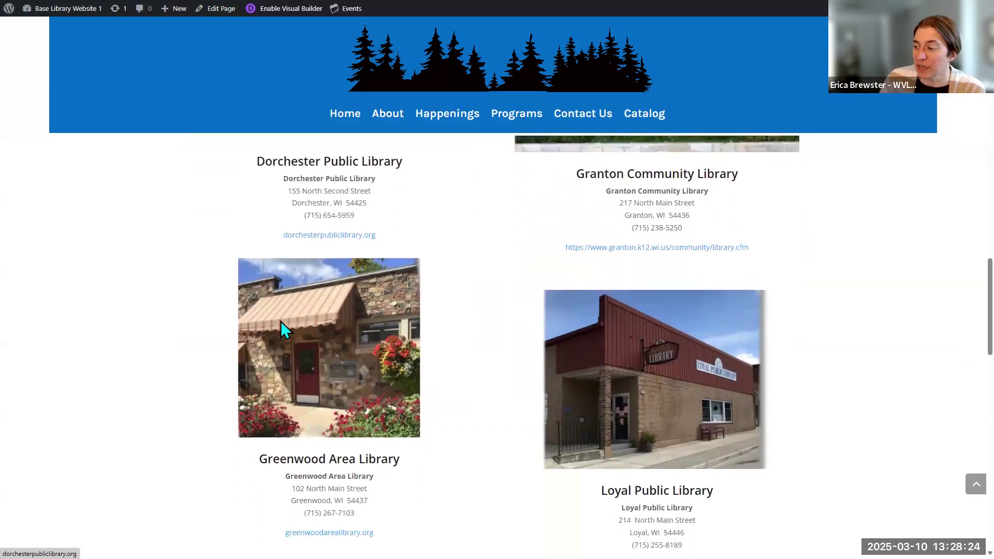
{"action": "scroll", "coordinate": [280, 321], "scroll_direction": "down", "scroll_amount": 3}
{"action": "scroll", "coordinate": [281, 320], "scroll_direction": "down", "scroll_amount": 4}
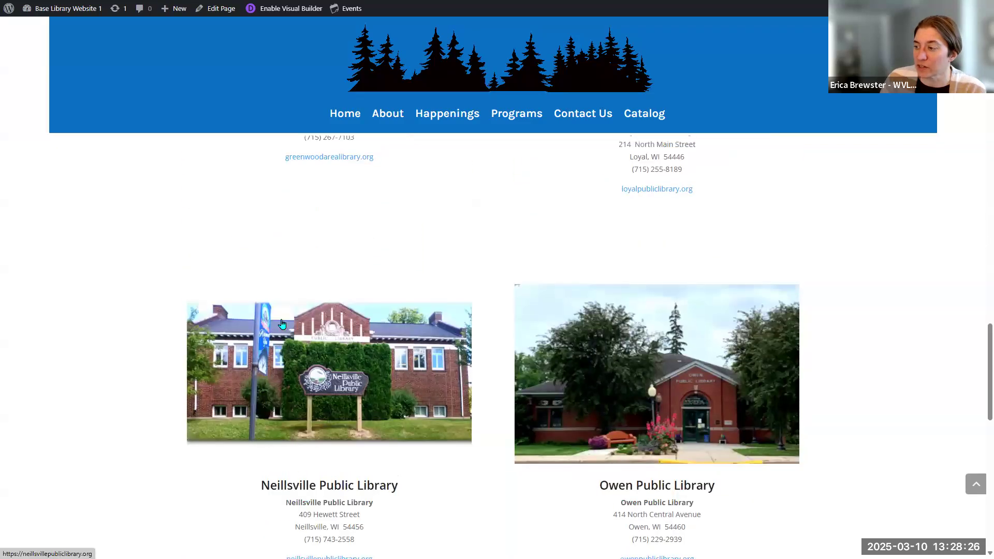
{"action": "scroll", "coordinate": [336, 252], "scroll_direction": "up", "scroll_amount": 4}
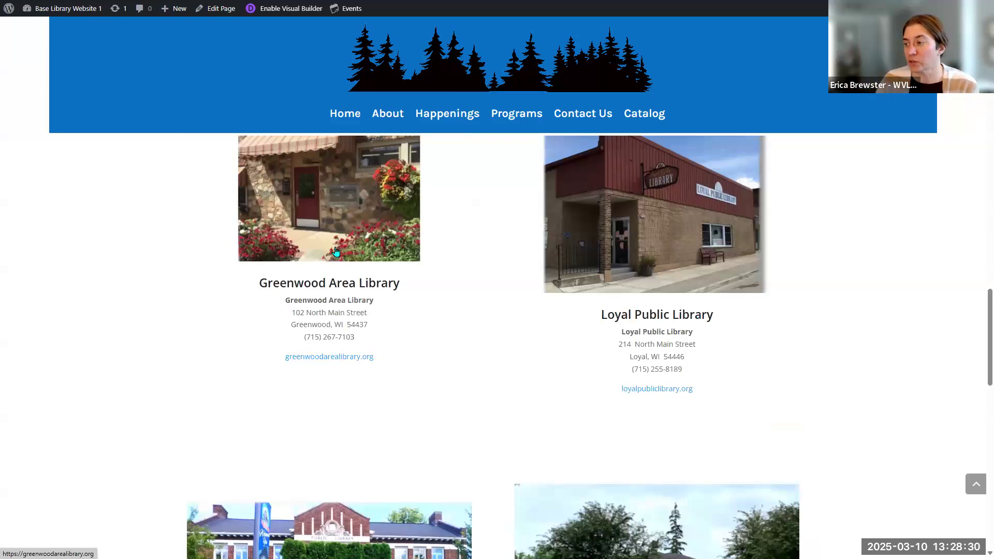
{"action": "scroll", "coordinate": [371, 316], "scroll_direction": "down", "scroll_amount": 2}
{"action": "scroll", "coordinate": [438, 304], "scroll_direction": "up", "scroll_amount": 3}
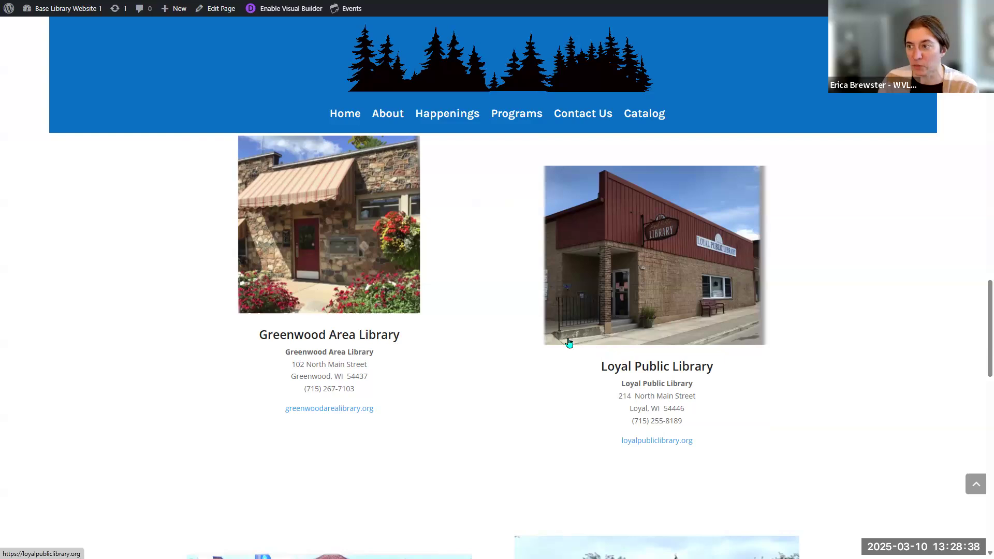
{"action": "scroll", "coordinate": [568, 342], "scroll_direction": "up", "scroll_amount": 8}
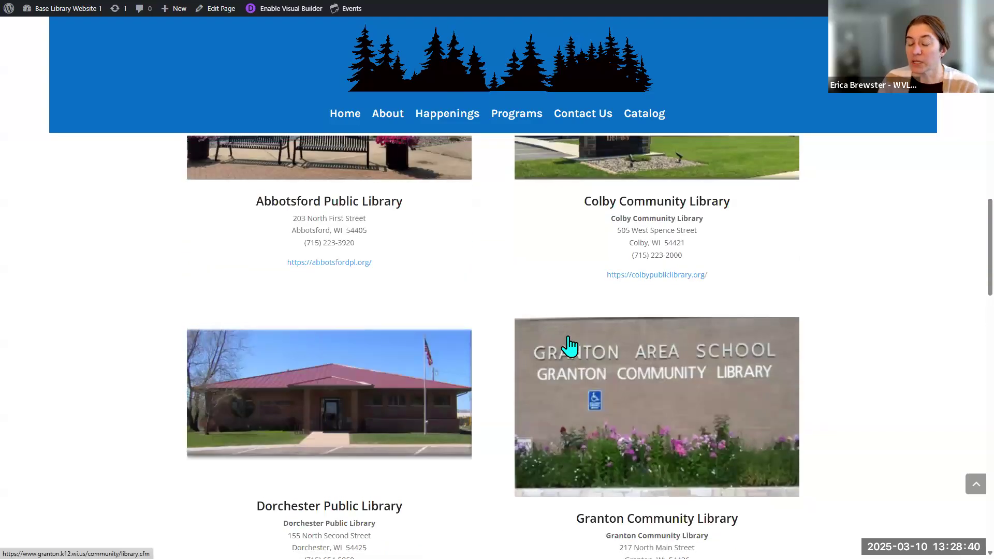
{"action": "scroll", "coordinate": [569, 344], "scroll_direction": "up", "scroll_amount": 3}
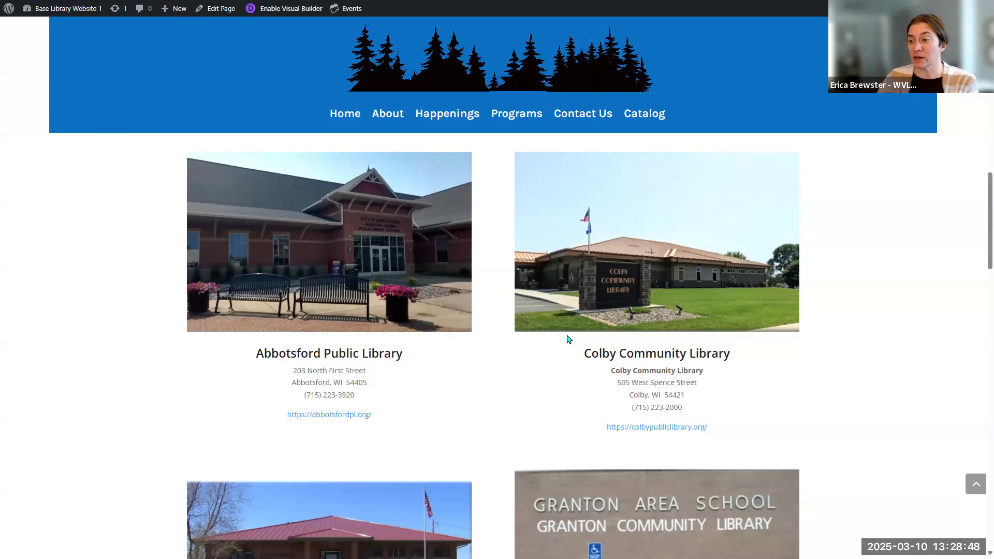
{"action": "scroll", "coordinate": [568, 339], "scroll_direction": "down", "scroll_amount": 1}
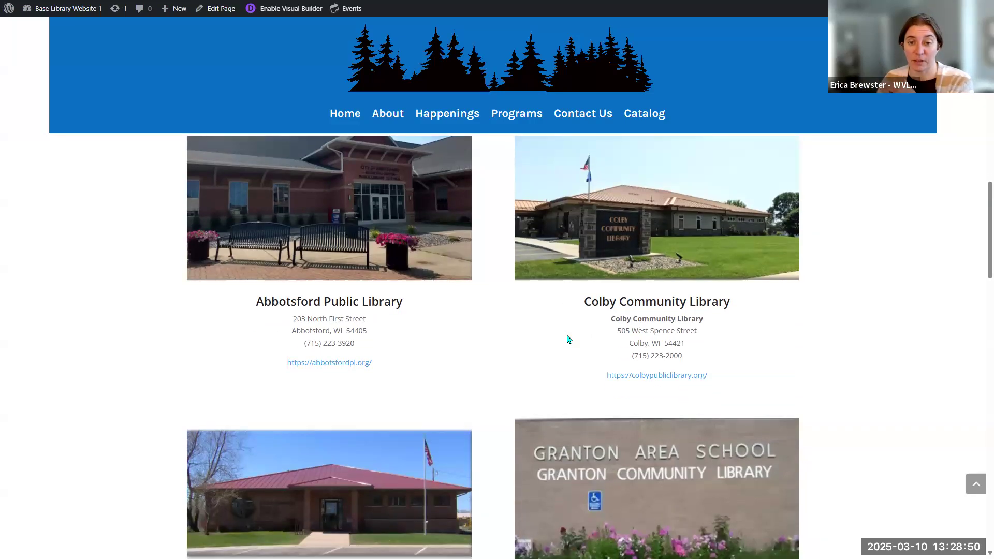
{"action": "scroll", "coordinate": [568, 339], "scroll_direction": "down", "scroll_amount": 5}
{"action": "scroll", "coordinate": [569, 339], "scroll_direction": "up", "scroll_amount": 5}
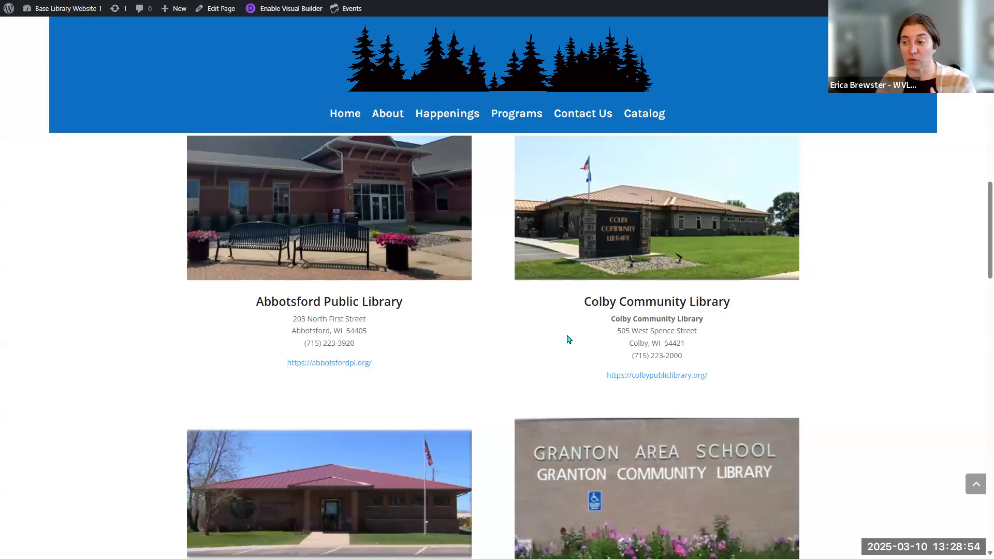
Open the Abbotsford Public Library website from its blurb on the previewed page, and return to the preview.
{"action": "left_click", "coordinate": [347, 305]}
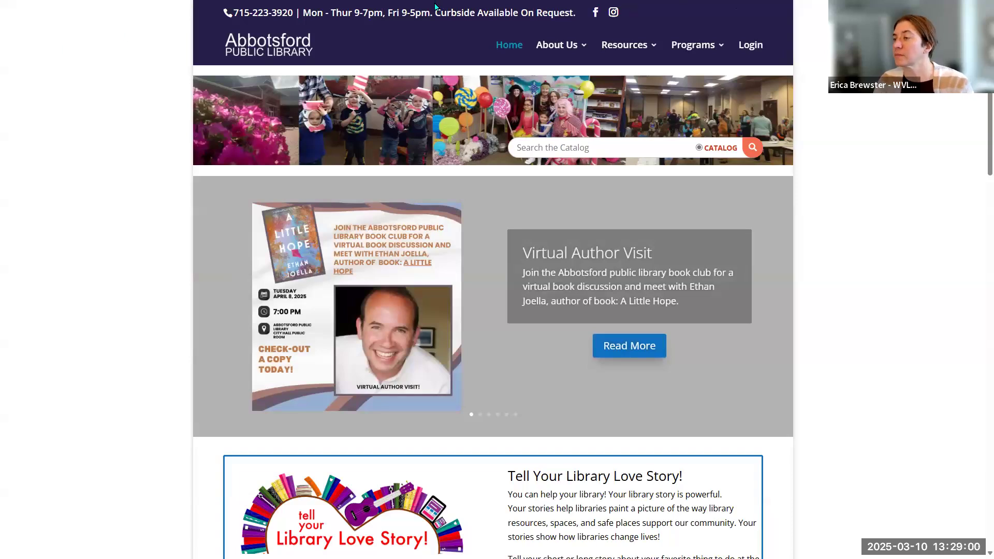
{"action": "mouse_move", "coordinate": [435, 7]}
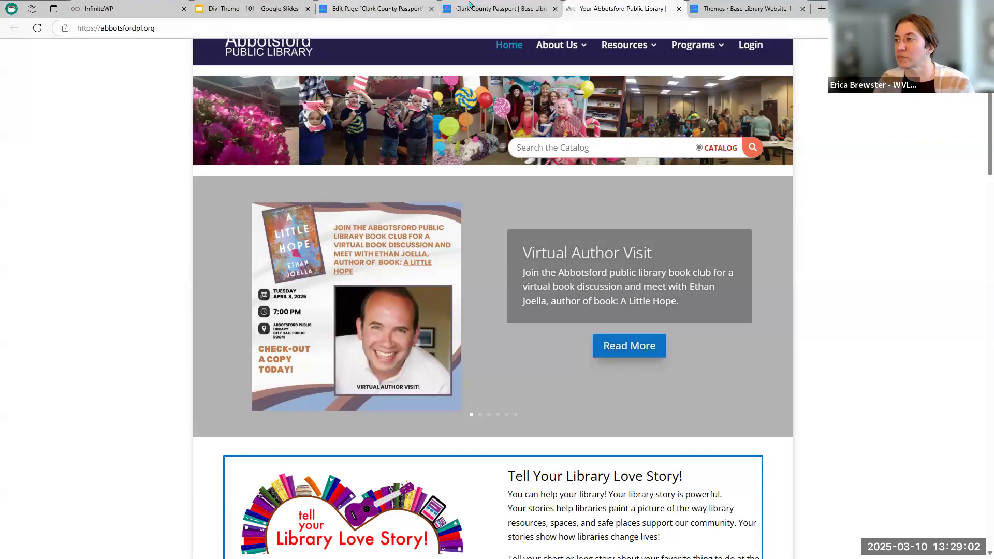
{"action": "left_click", "coordinate": [469, 6]}
{"action": "scroll", "coordinate": [488, 433], "scroll_direction": "down", "scroll_amount": 1}
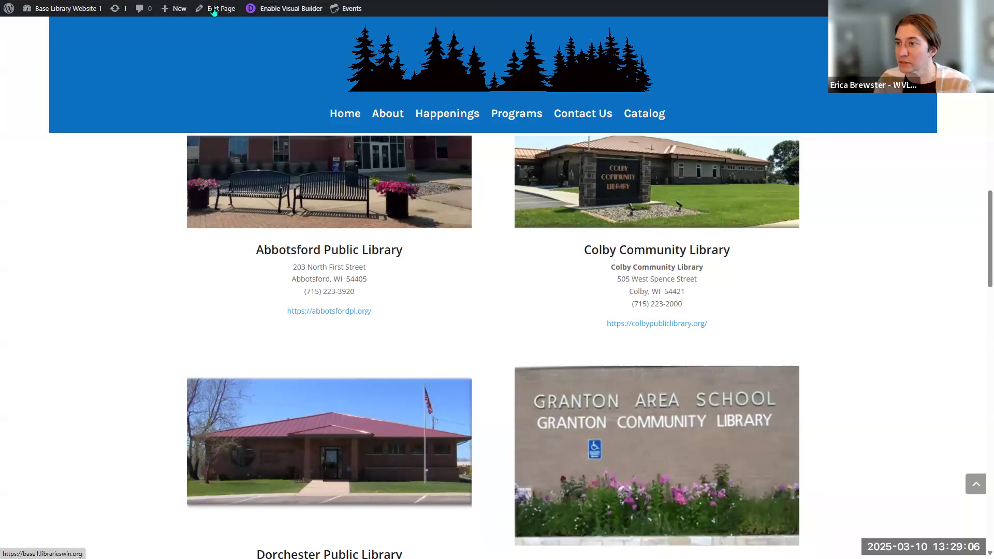
Return to the Clark County Passport page editor and inspect the title text in the Abbotsford blurb's settings, closing them without changes.
{"action": "left_click", "coordinate": [203, 9]}
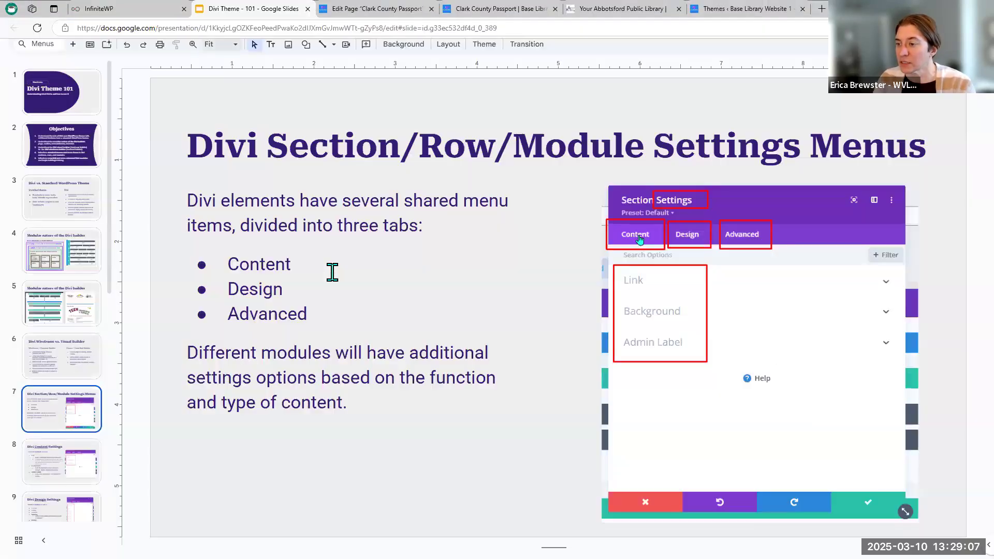
{"action": "left_click", "coordinate": [540, 8]}
{"action": "scroll", "coordinate": [319, 82], "scroll_direction": "up", "scroll_amount": 5}
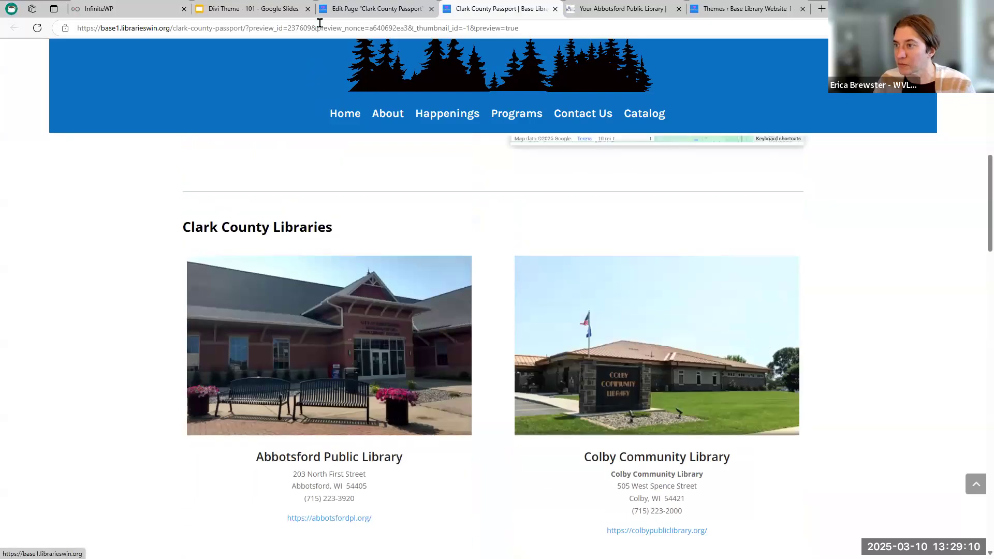
{"action": "scroll", "coordinate": [322, 50], "scroll_direction": "up", "scroll_amount": 10}
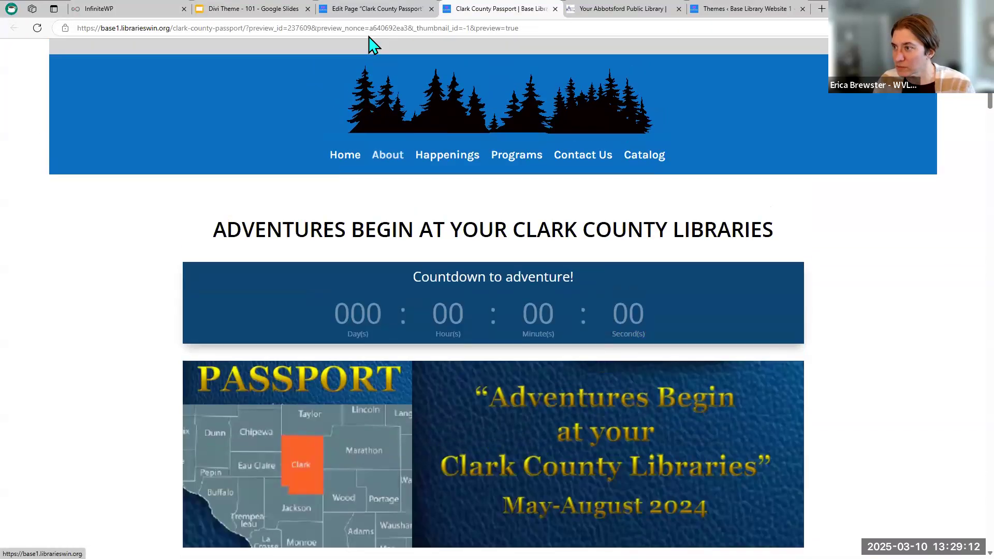
{"action": "left_click", "coordinate": [370, 13]}
{"action": "scroll", "coordinate": [525, 282], "scroll_direction": "down", "scroll_amount": 8}
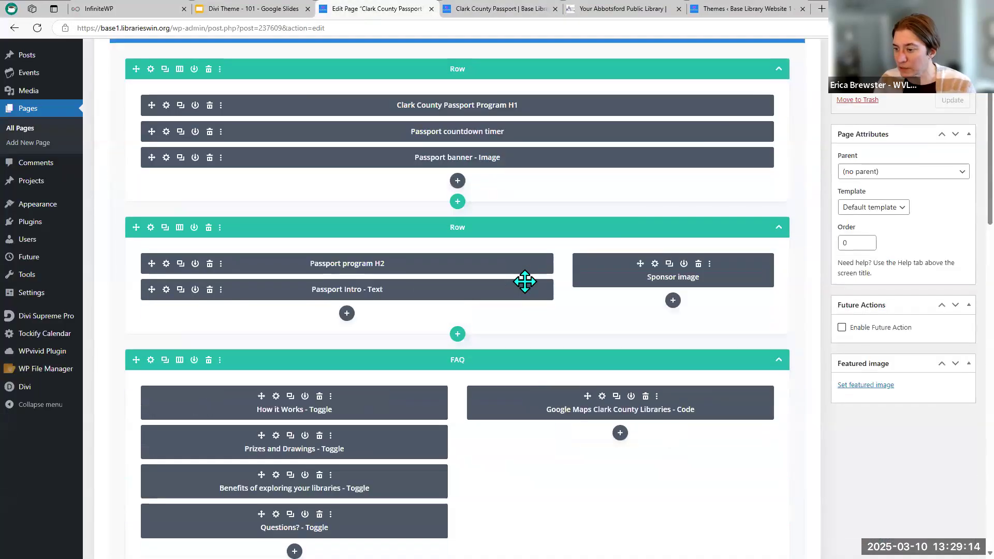
{"action": "scroll", "coordinate": [525, 282], "scroll_direction": "down", "scroll_amount": 9}
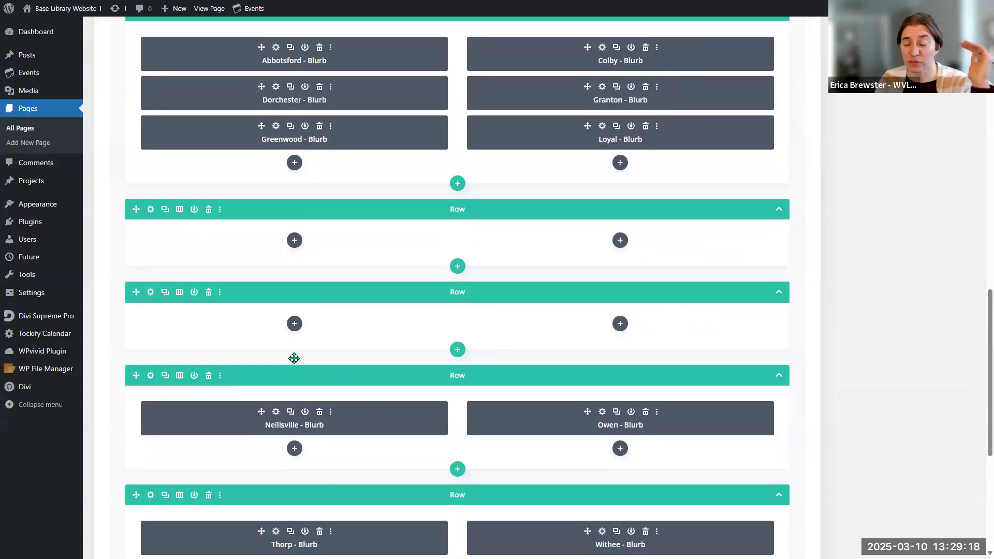
{"action": "left_click", "coordinate": [277, 47]}
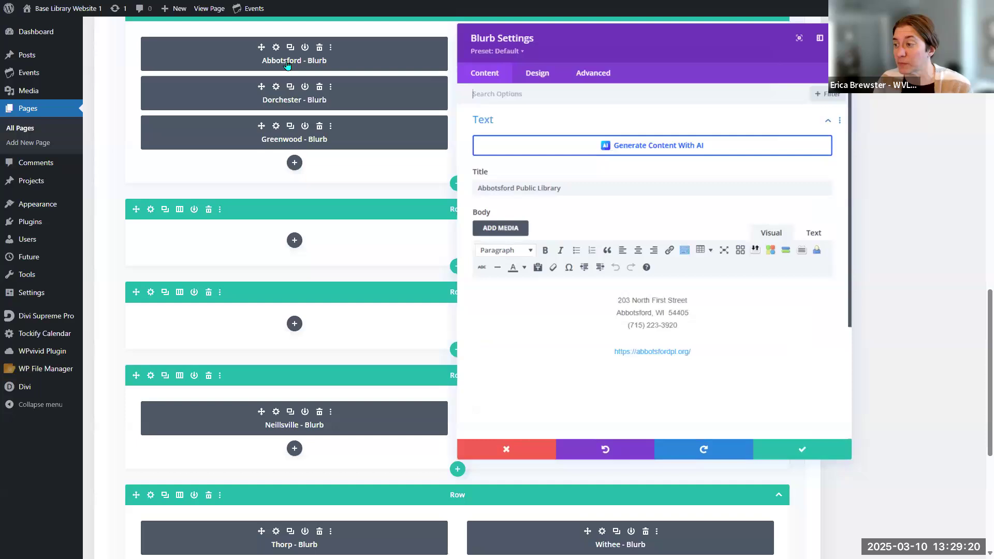
{"action": "left_click_drag", "start_coordinate": [564, 187], "coordinate": [428, 181]}
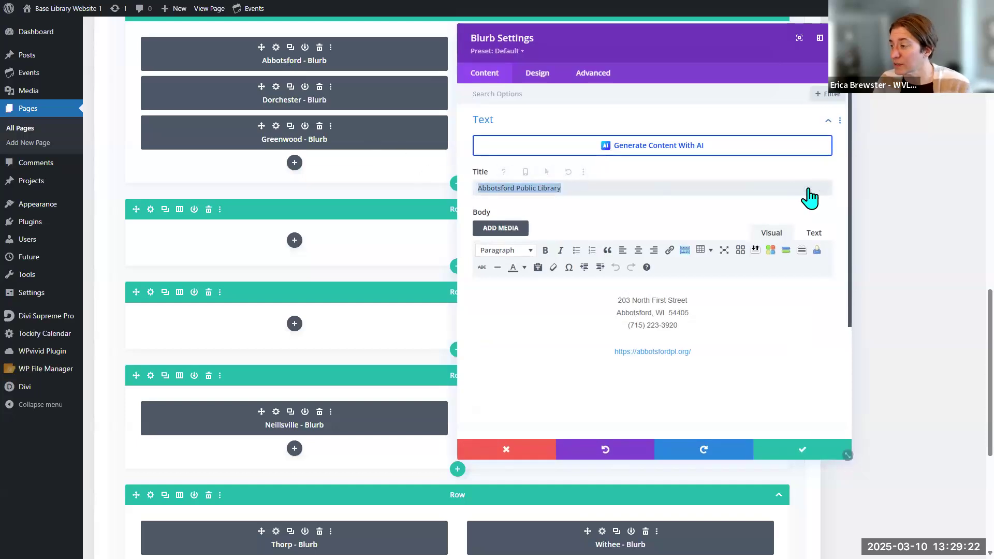
{"action": "left_click", "coordinate": [795, 456]}
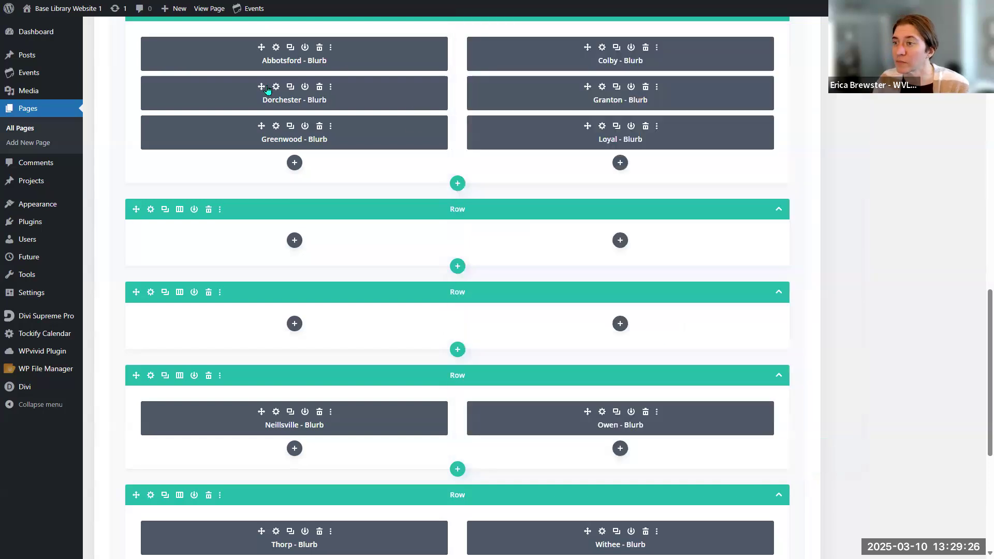
Move the Dorchester and Granton blurbs into the first empty row and the Greenwood and Loyal blurbs into the second, keeping their columns.
{"action": "left_click_drag", "start_coordinate": [257, 112], "coordinate": [277, 252]}
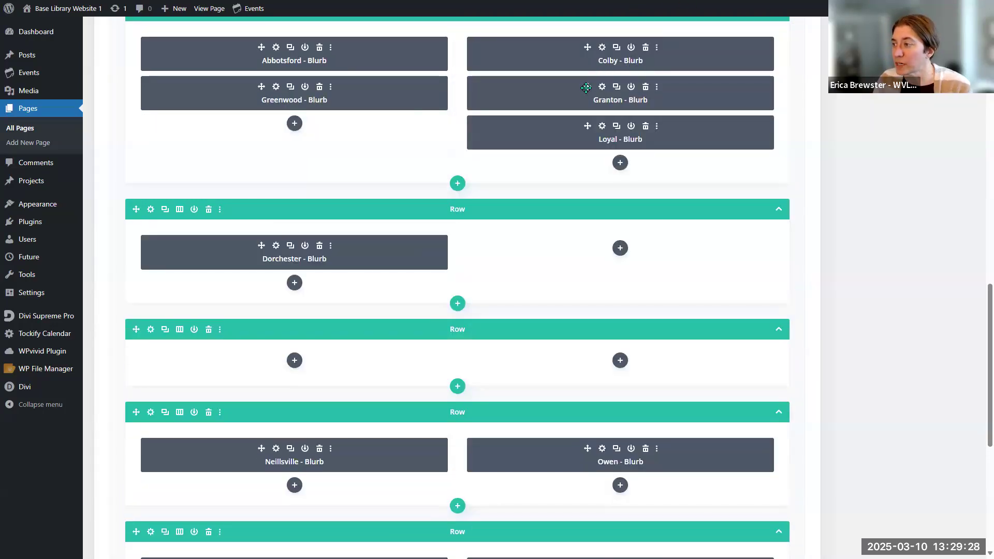
{"action": "left_click_drag", "start_coordinate": [258, 254], "coordinate": [266, 371]}
{"action": "left_click_drag", "start_coordinate": [584, 86], "coordinate": [594, 254]}
{"action": "left_click_drag", "start_coordinate": [584, 116], "coordinate": [759, 278]}
Update the Clark County Passport page and view the published version in full screen.
{"action": "scroll", "coordinate": [776, 260], "scroll_direction": "up", "scroll_amount": 10}
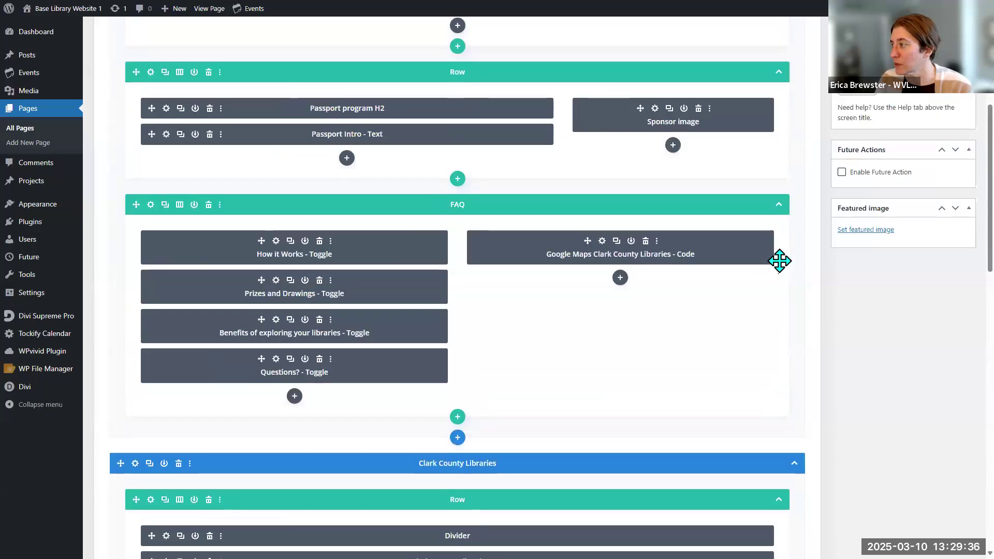
{"action": "scroll", "coordinate": [779, 260], "scroll_direction": "up", "scroll_amount": 5}
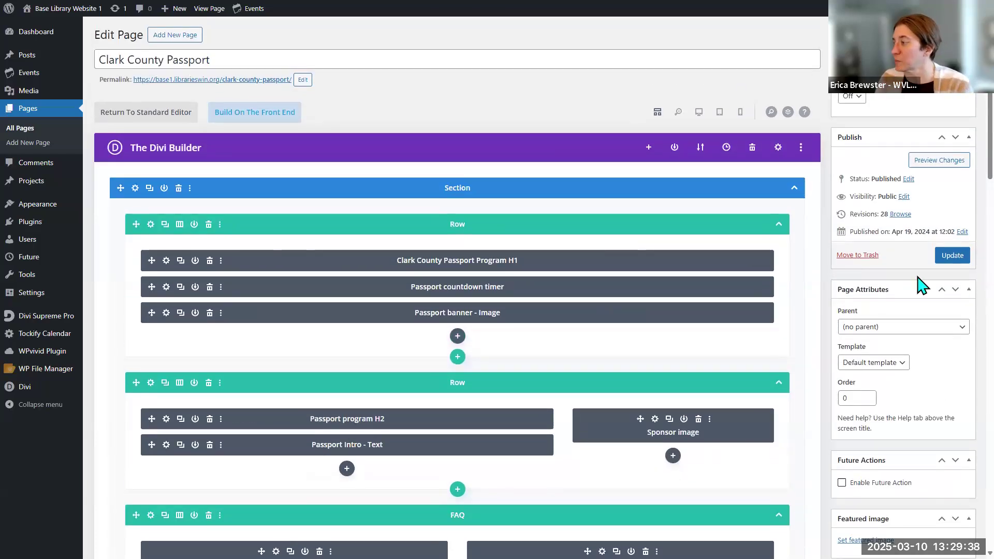
{"action": "left_click", "coordinate": [952, 255]}
{"action": "mouse_move", "coordinate": [409, 5]}
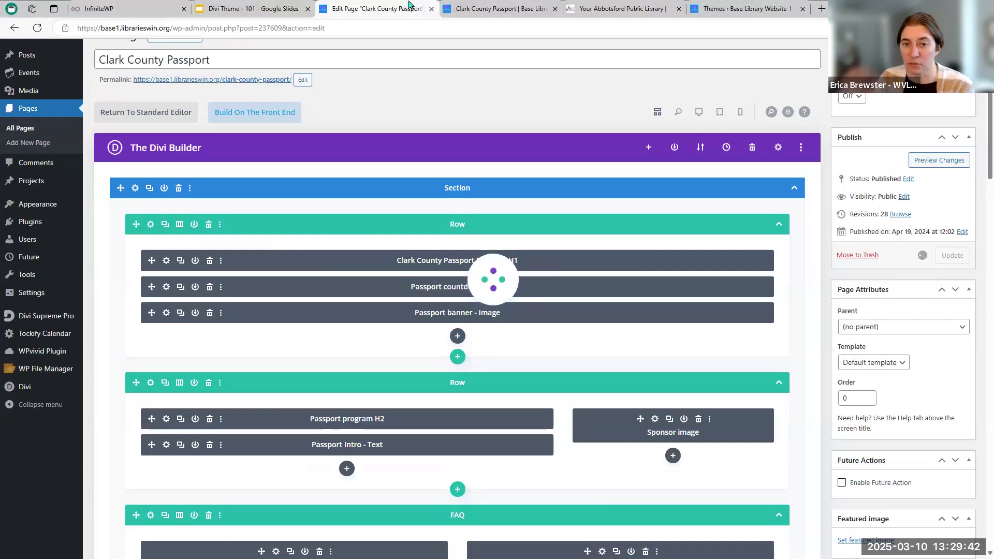
{"action": "left_click", "coordinate": [476, 7]}
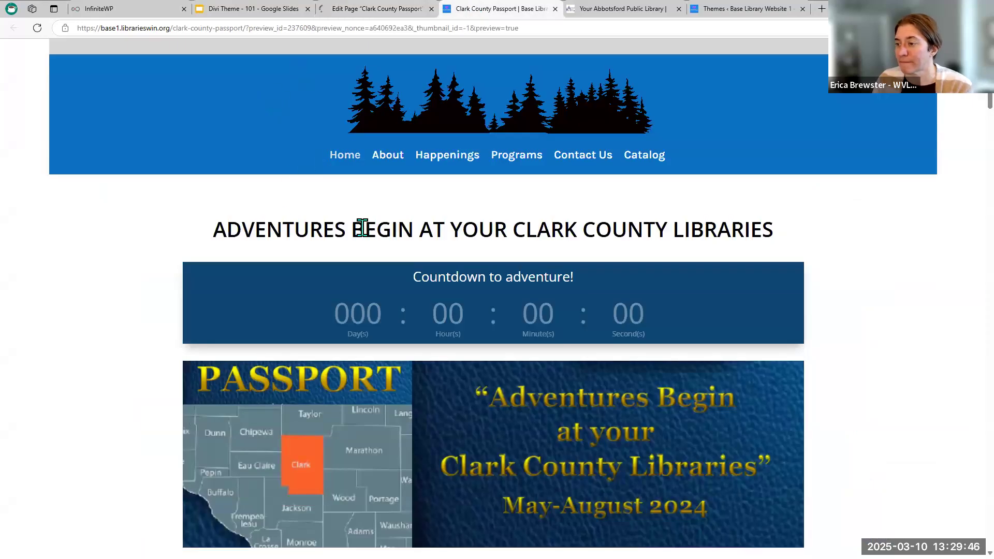
{"action": "left_click", "coordinate": [394, 9]}
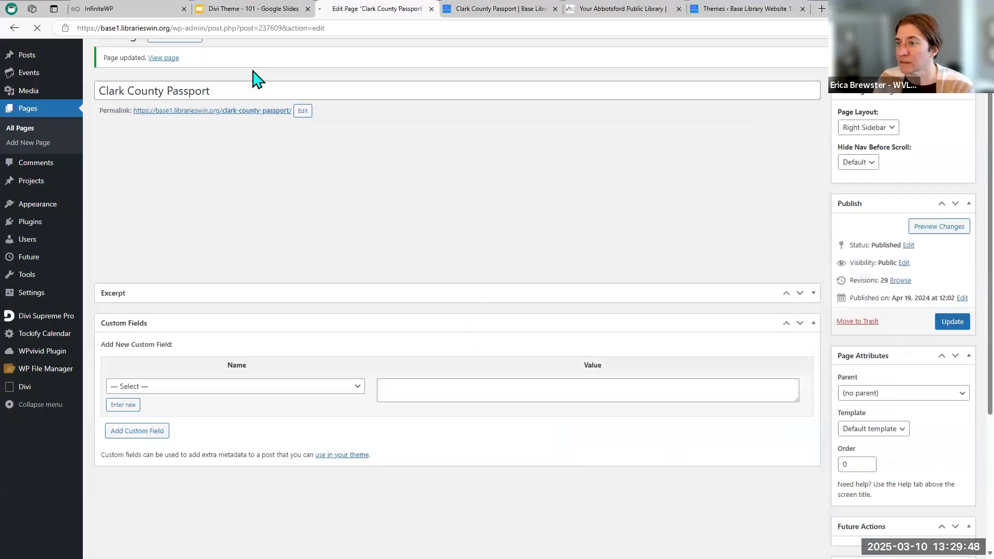
{"action": "left_click", "coordinate": [163, 58]}
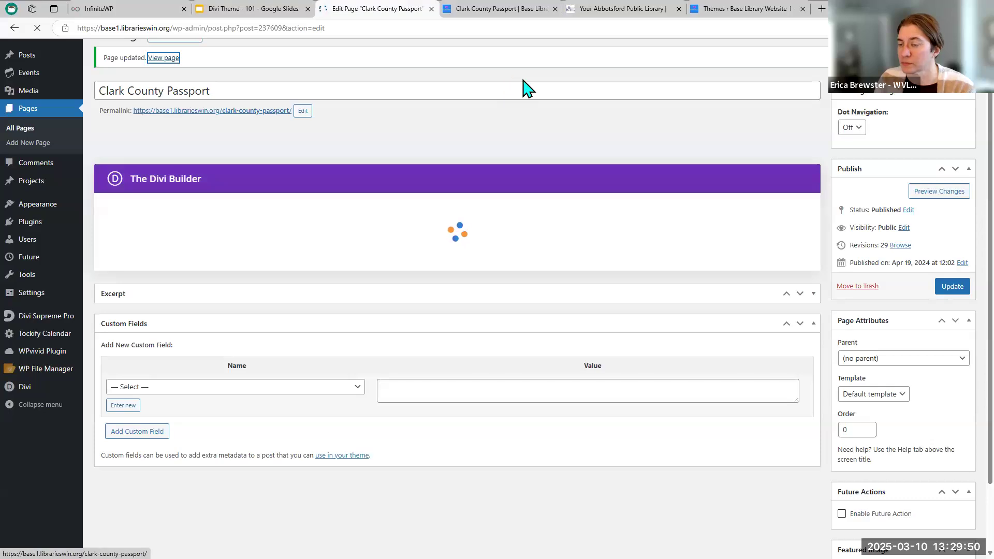
{"action": "key", "text": "F11"}
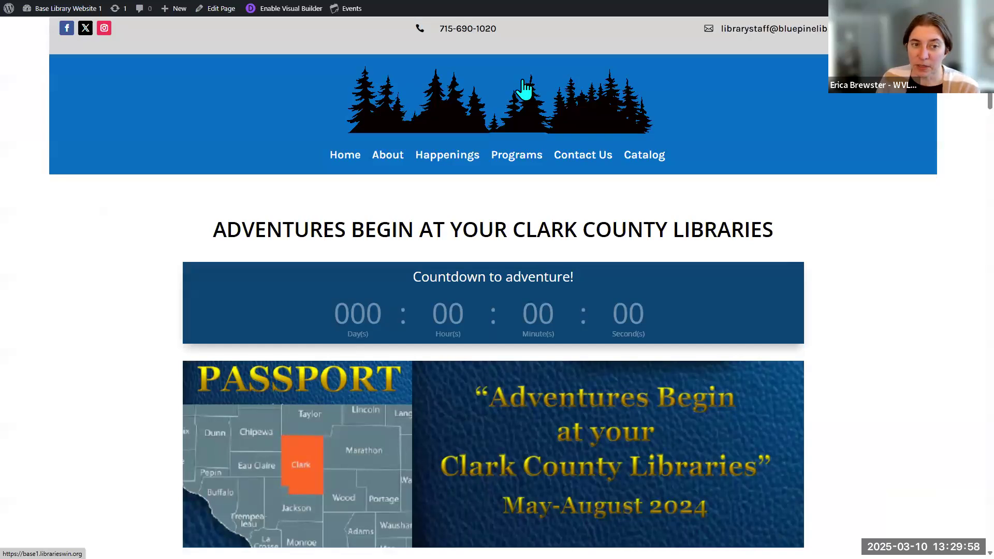
Examine the spacing and alignment of the paired library blurbs on the published page, from Abbotsford and Colby down to Thorp and Withee.
{"action": "scroll", "coordinate": [524, 89], "scroll_direction": "down", "scroll_amount": 10}
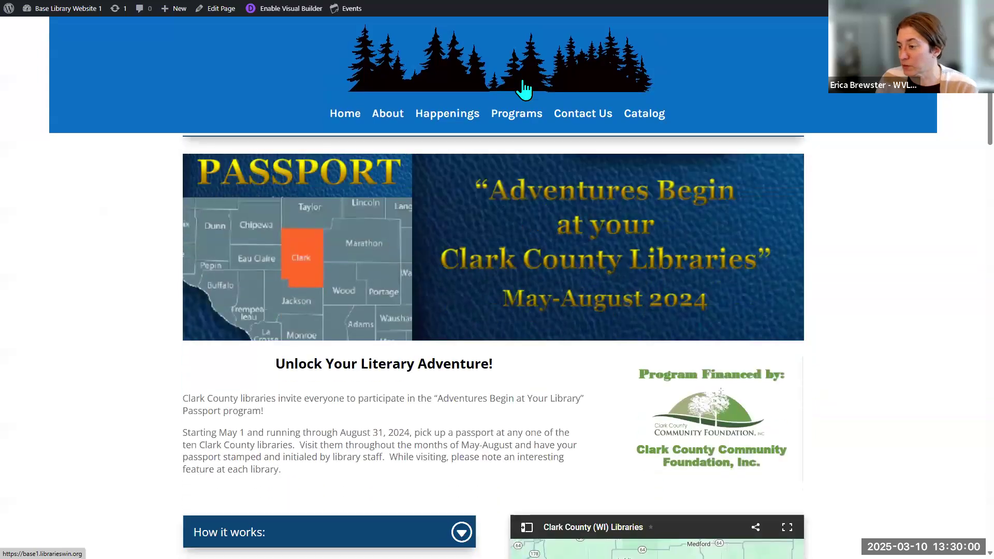
{"action": "scroll", "coordinate": [524, 89], "scroll_direction": "down", "scroll_amount": 4}
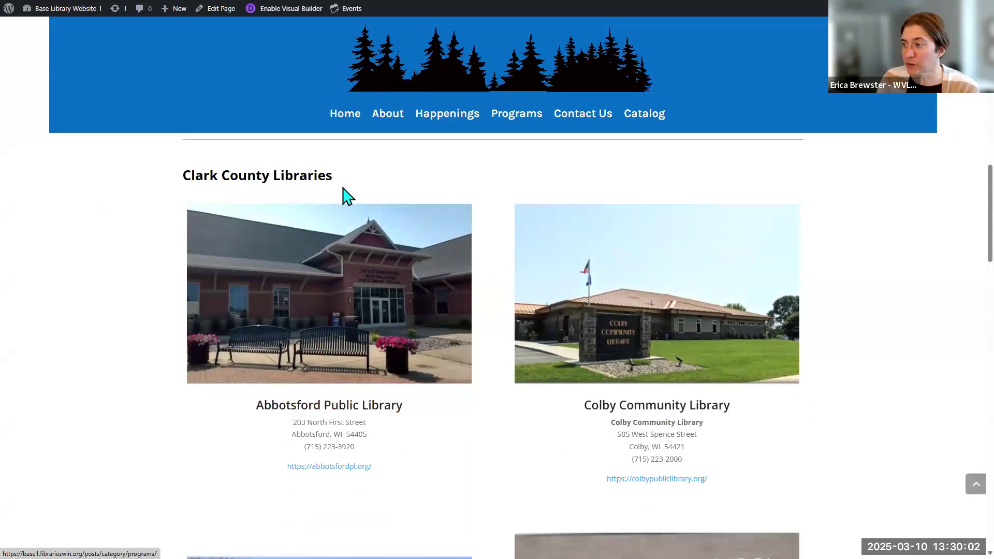
{"action": "scroll", "coordinate": [694, 216], "scroll_direction": "down", "scroll_amount": 3}
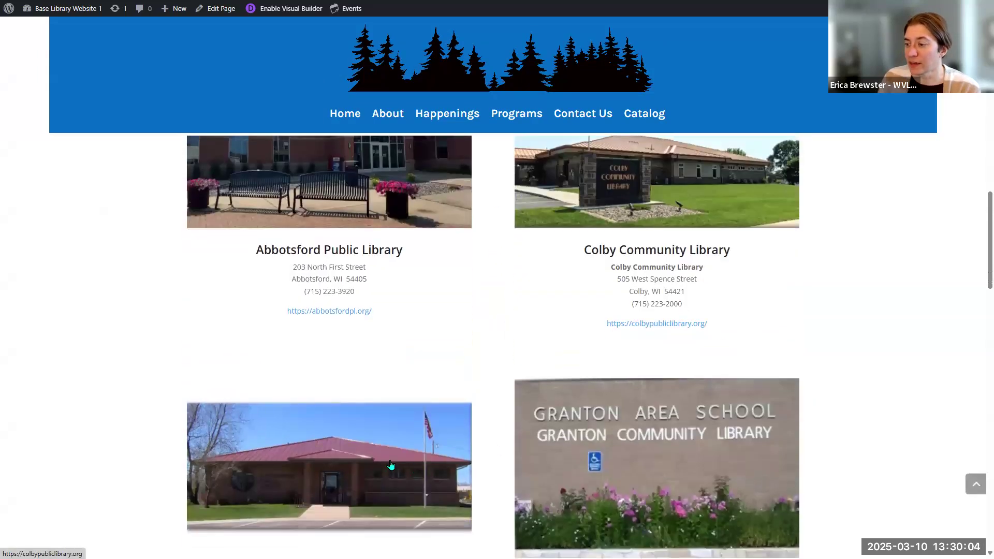
{"action": "scroll", "coordinate": [614, 389], "scroll_direction": "down", "scroll_amount": 5}
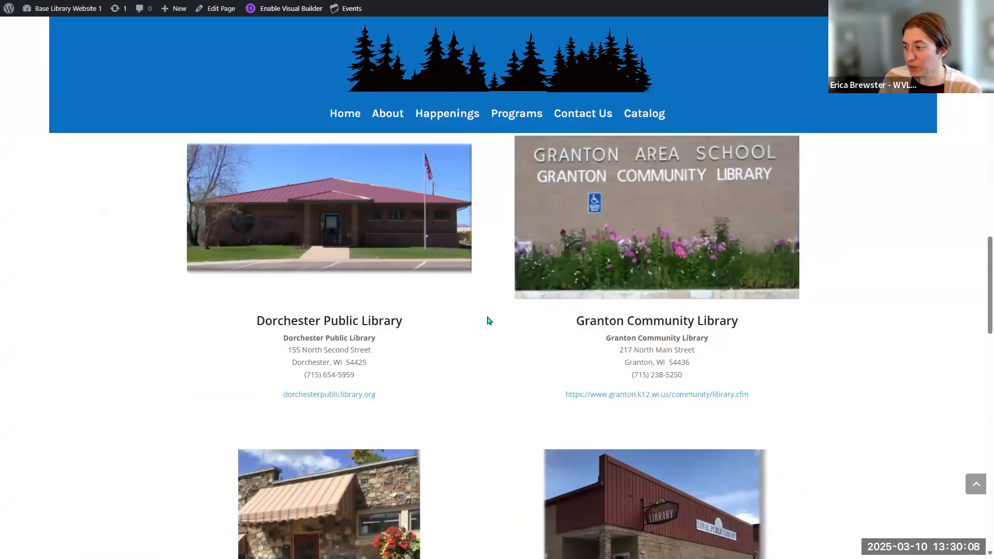
{"action": "scroll", "coordinate": [629, 325], "scroll_direction": "down", "scroll_amount": 6}
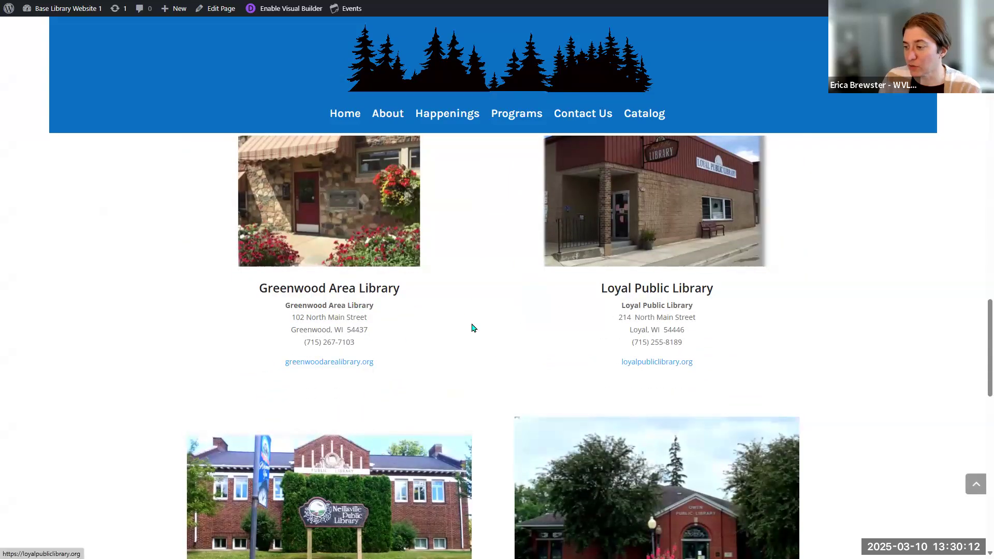
{"action": "scroll", "coordinate": [472, 328], "scroll_direction": "down", "scroll_amount": 4}
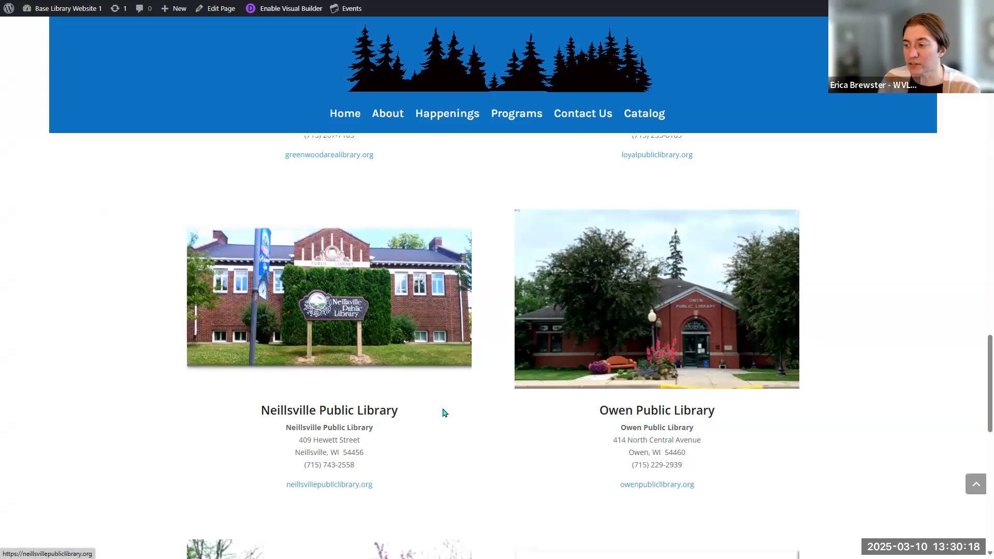
{"action": "scroll", "coordinate": [439, 411], "scroll_direction": "down", "scroll_amount": 4}
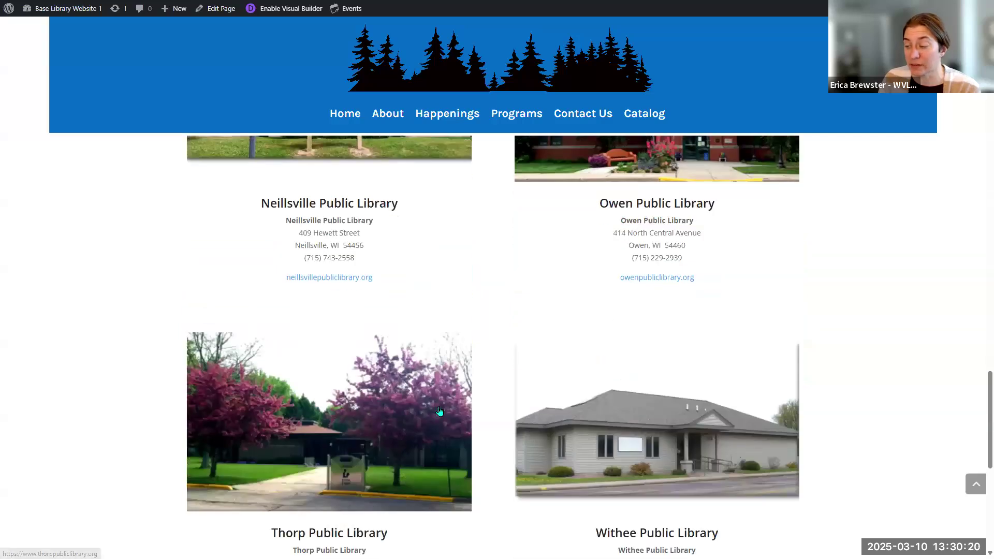
{"action": "scroll", "coordinate": [479, 395], "scroll_direction": "down", "scroll_amount": 2}
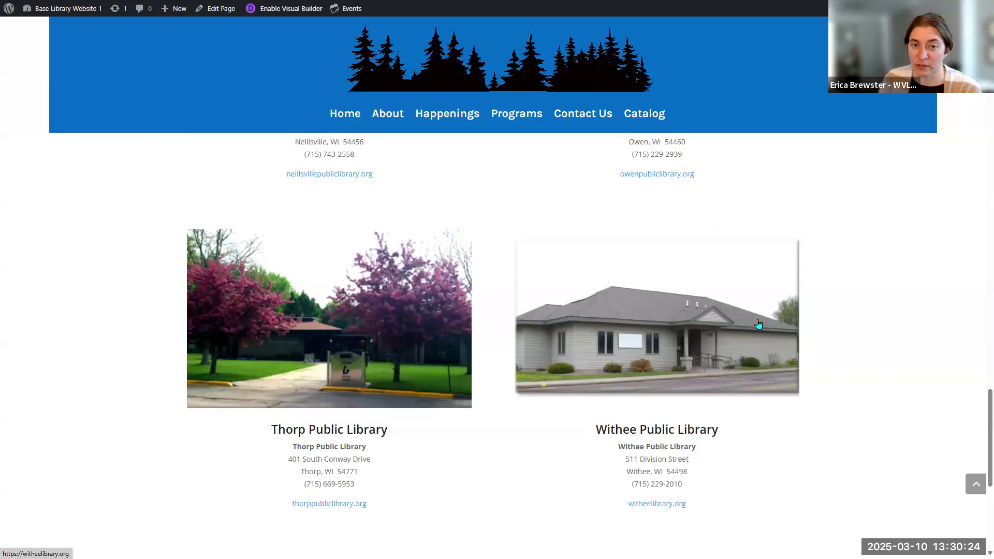
{"action": "scroll", "coordinate": [758, 324], "scroll_direction": "up", "scroll_amount": 20}
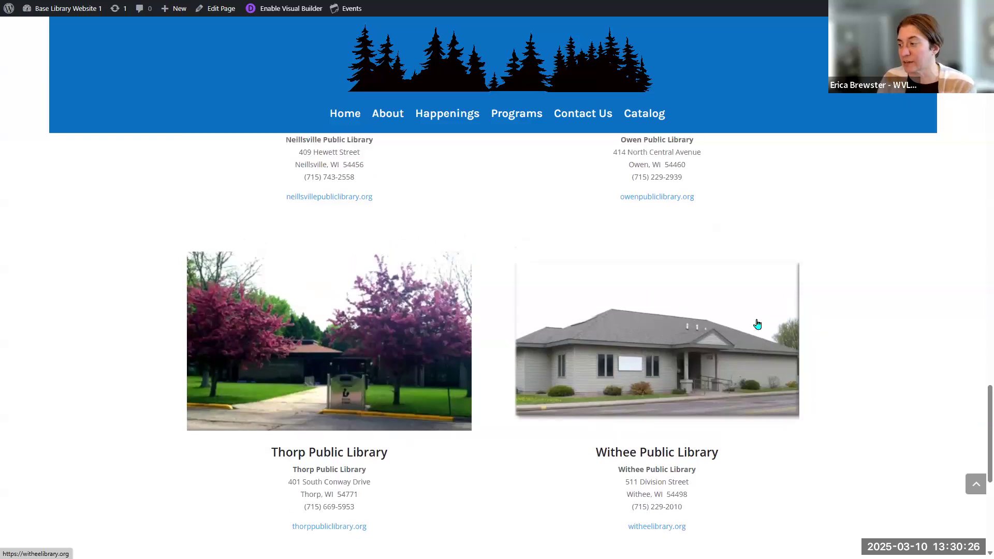
{"action": "scroll", "coordinate": [756, 324], "scroll_direction": "up", "scroll_amount": 15}
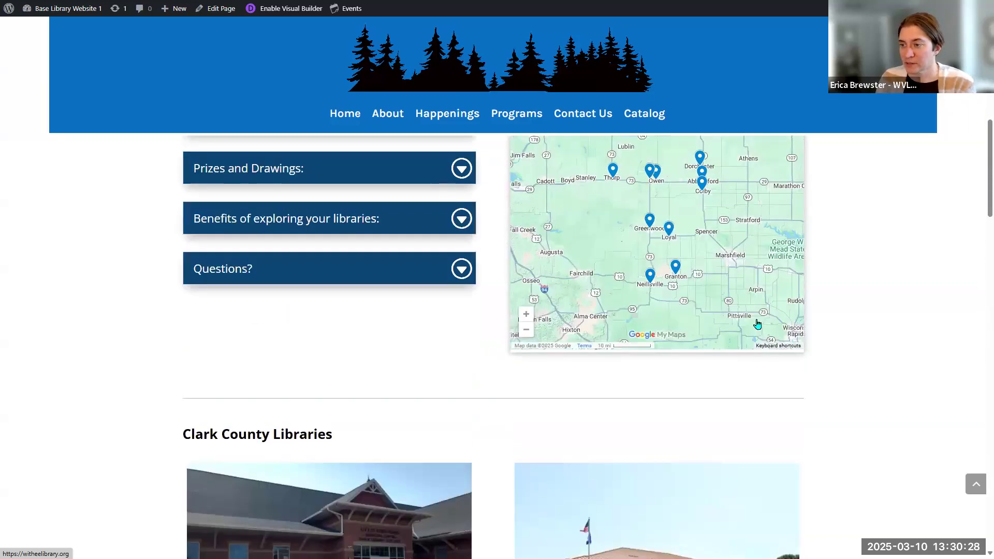
{"action": "scroll", "coordinate": [758, 324], "scroll_direction": "up", "scroll_amount": 1}
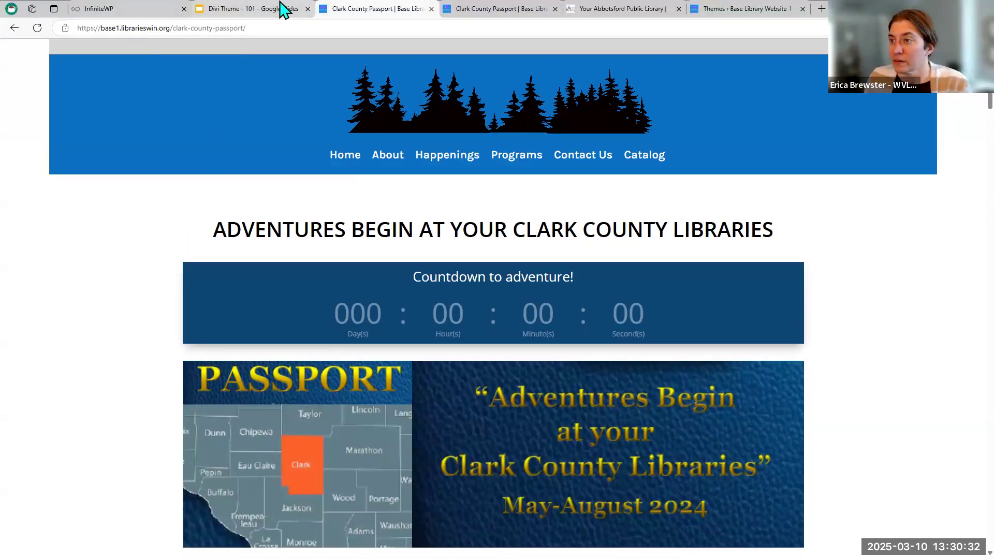
Switch to the Divi Theme - 101 presentation in Google Slides and start the slideshow from the Divi Section/Row/Module Settings Menus slide.
{"action": "left_click", "coordinate": [285, 9]}
{"action": "key", "text": "Up"}
{"action": "key", "text": "Down"}
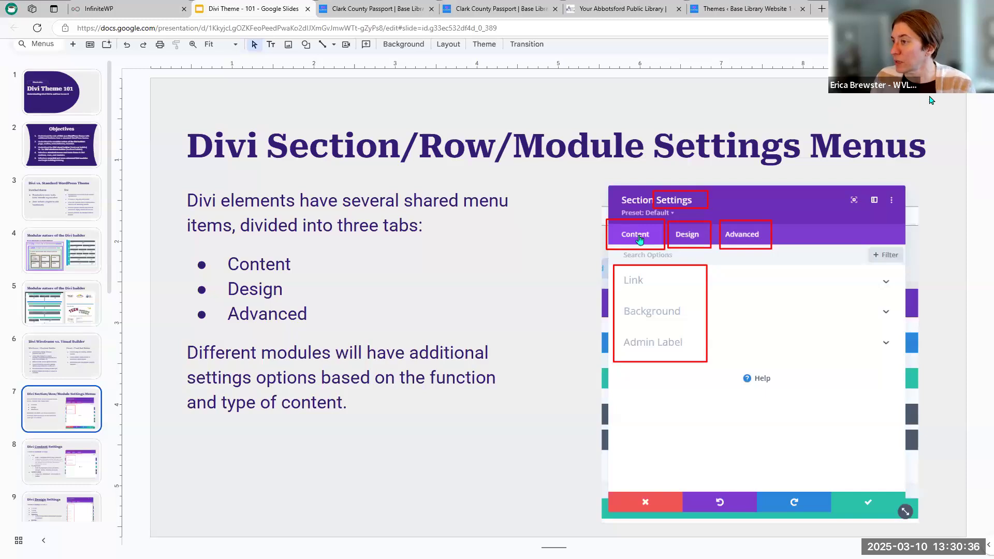
{"action": "left_click", "coordinate": [817, 15]}
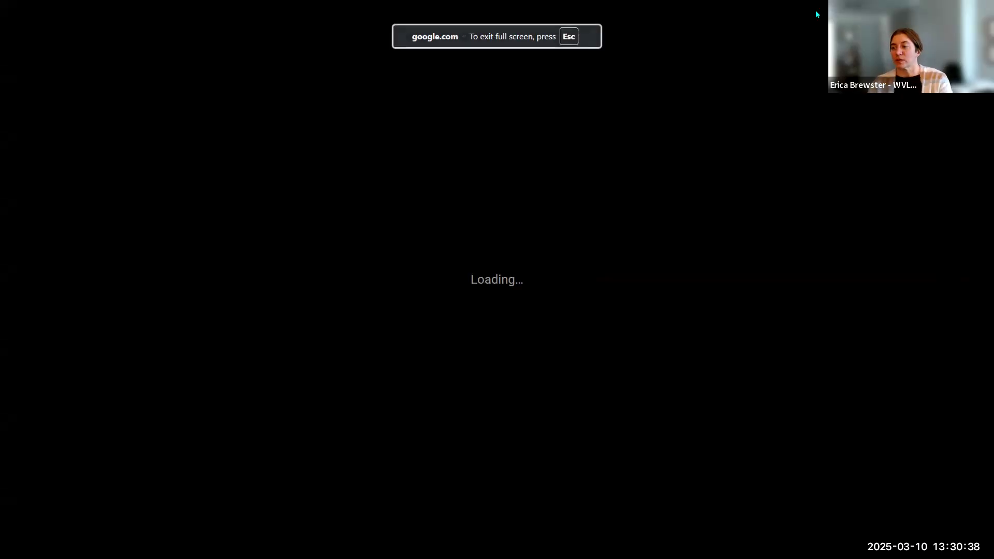
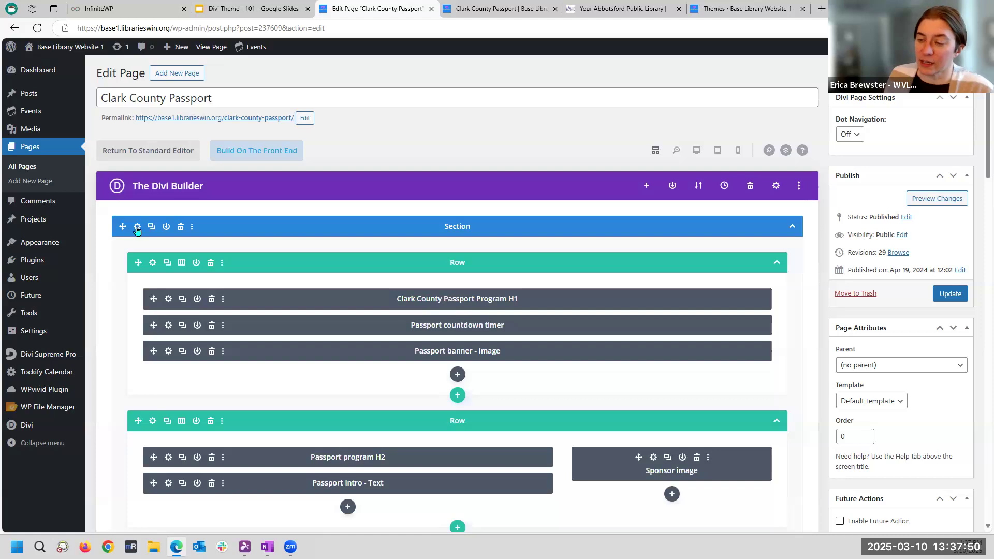
Review the content options in the settings of the page's section and of its first row.
{"action": "left_click", "coordinate": [137, 227]}
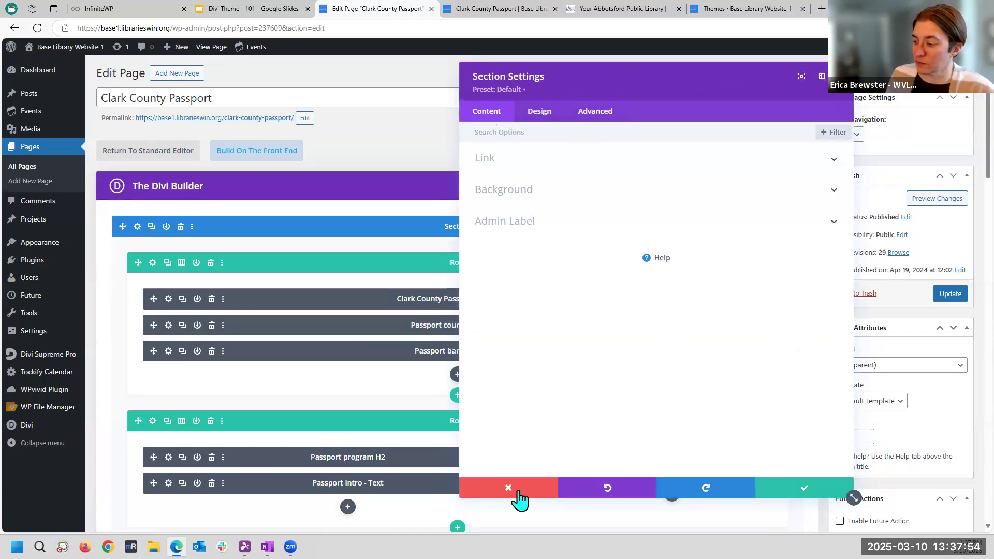
{"action": "key", "text": "Escape"}
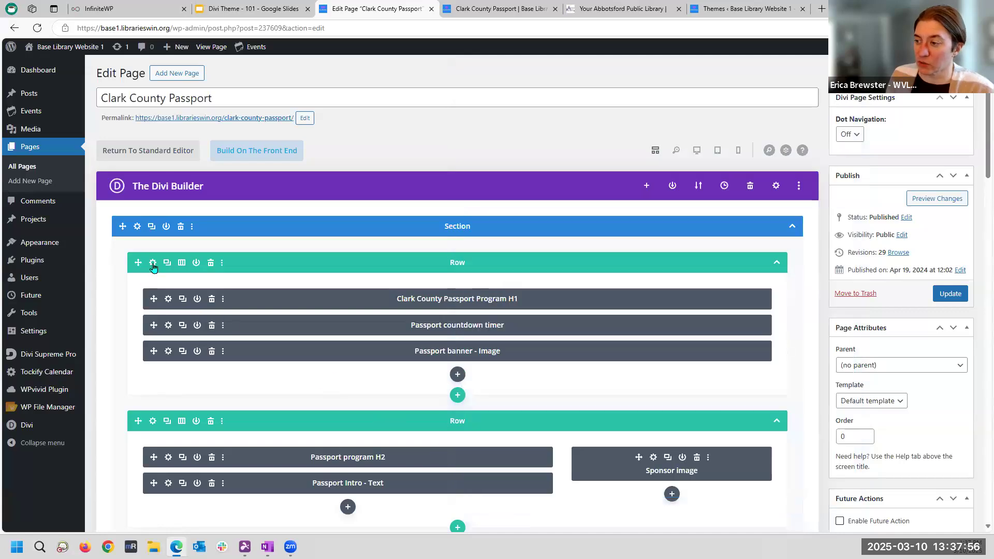
{"action": "left_click", "coordinate": [152, 264]}
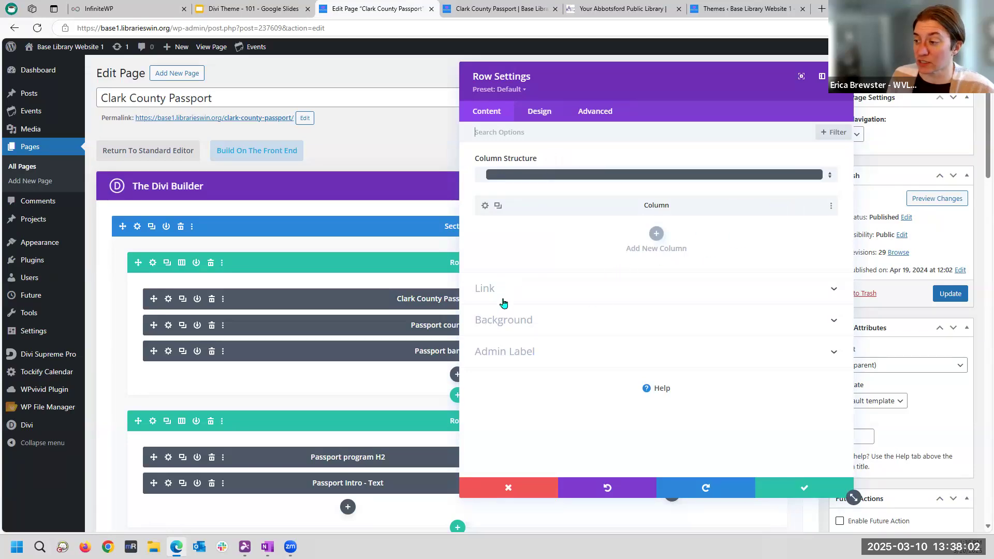
{"action": "left_click", "coordinate": [789, 489]}
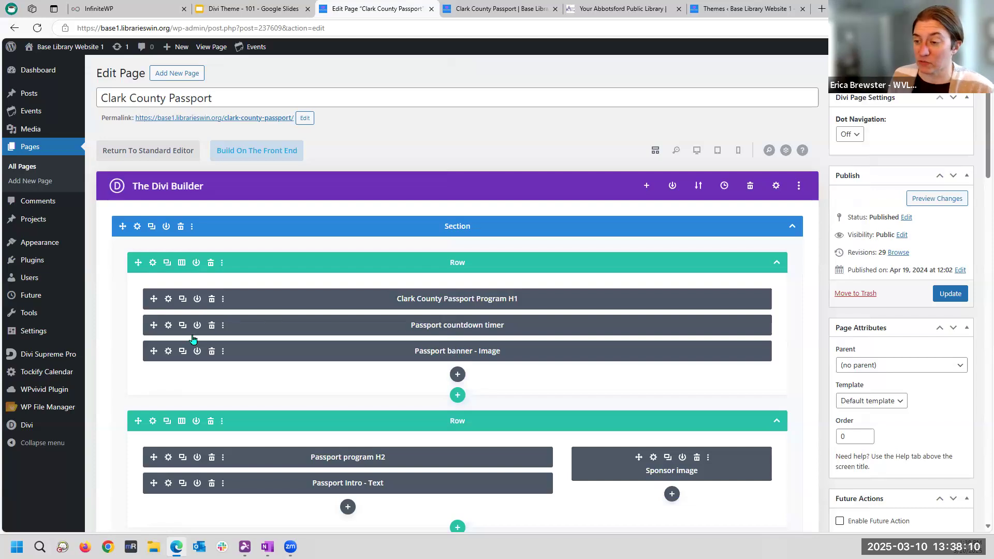
Review the content and design options of the Clark County Passport Program H1 heading, leaving the module unchanged.
{"action": "left_click", "coordinate": [165, 302]}
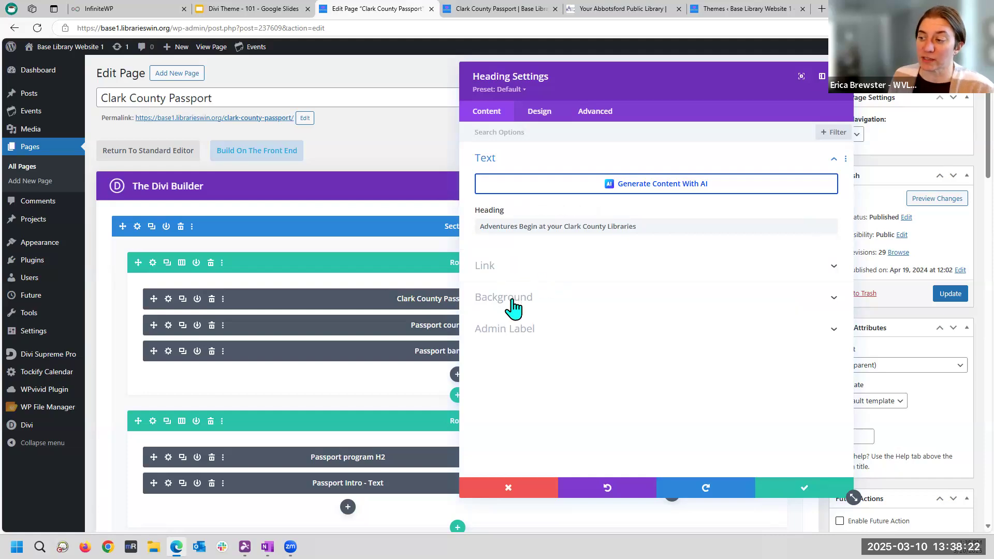
{"action": "left_click", "coordinate": [541, 118]}
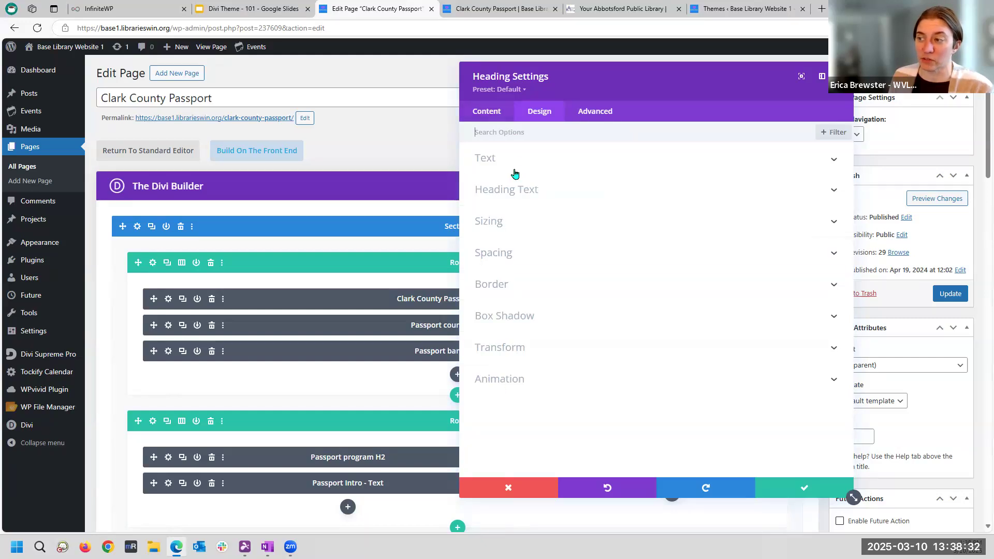
{"action": "left_click", "coordinate": [488, 484]}
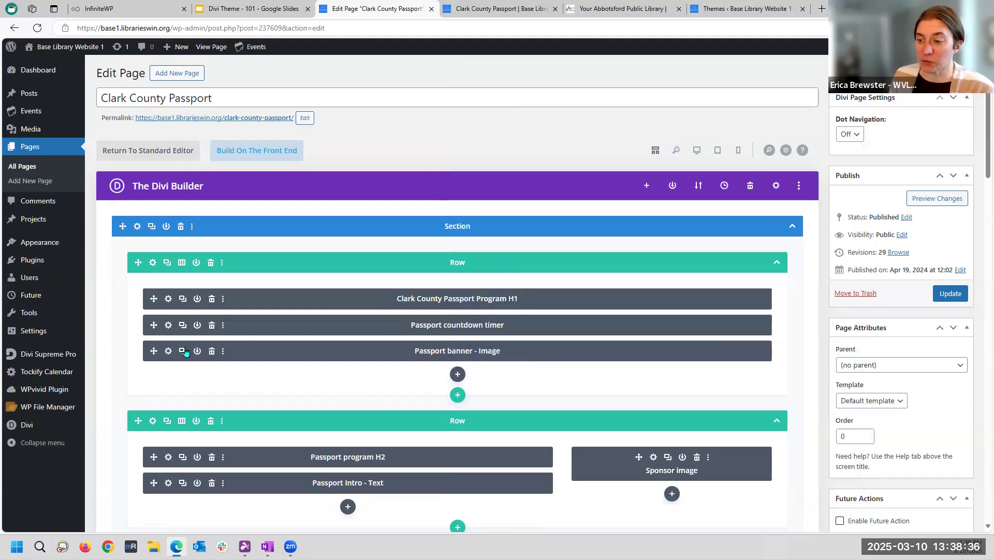
Set the image alignment of the Passport banner - Image module to center.
{"action": "left_click", "coordinate": [168, 351]}
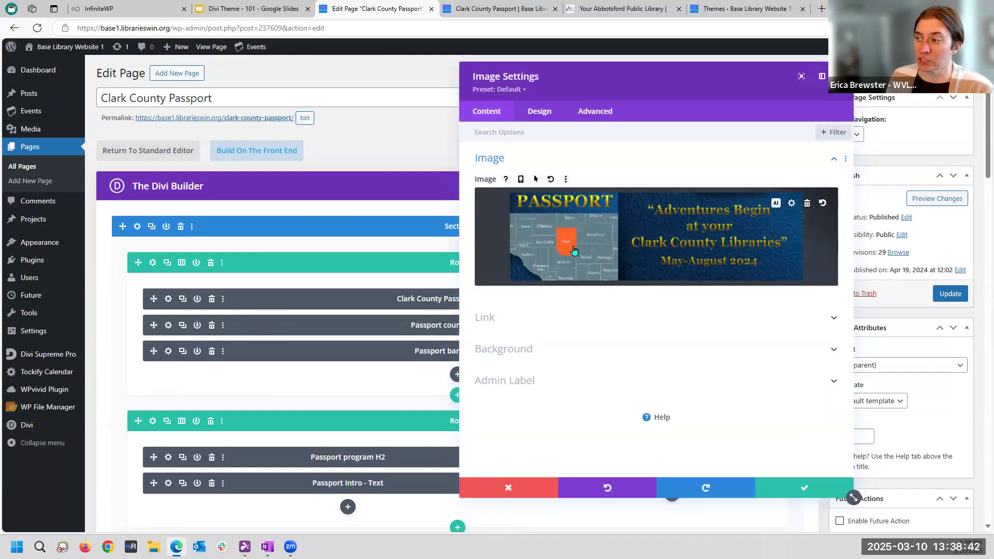
{"action": "left_click", "coordinate": [547, 127]}
{"action": "left_click", "coordinate": [547, 119]}
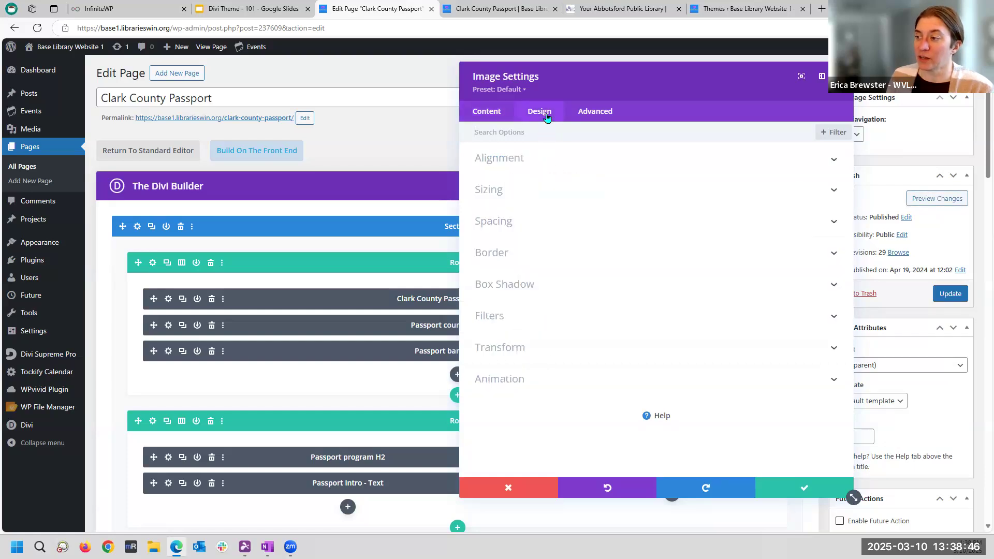
{"action": "left_click", "coordinate": [518, 158]}
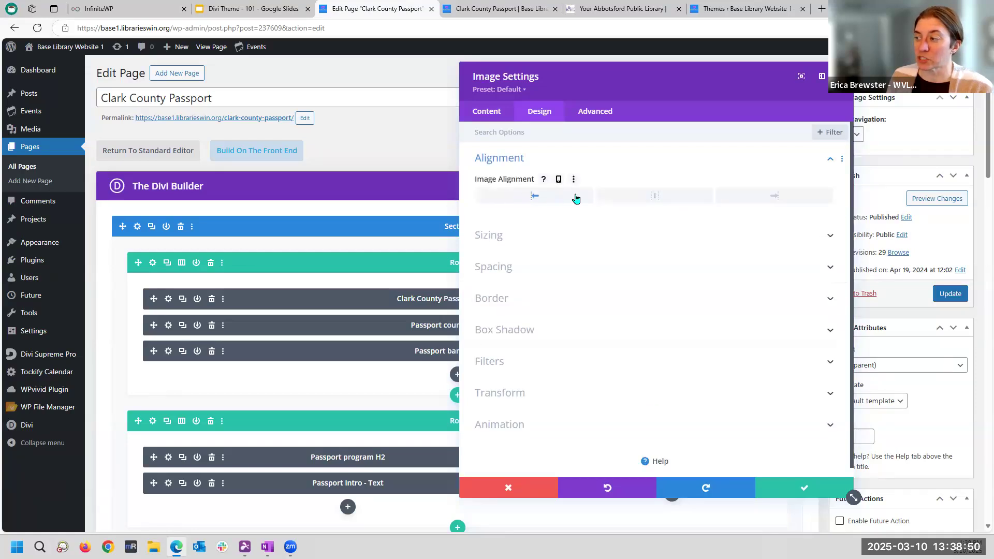
{"action": "left_click", "coordinate": [658, 200]}
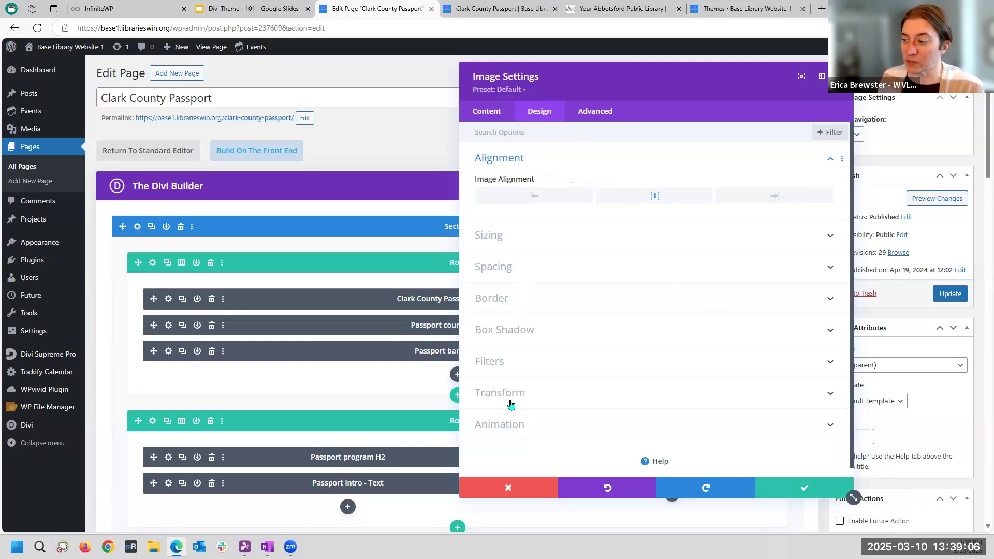
Look over the banner image's border and spacing options, apply the blurred lower-right box shadow preset, and save the module settings.
{"action": "left_click", "coordinate": [507, 308]}
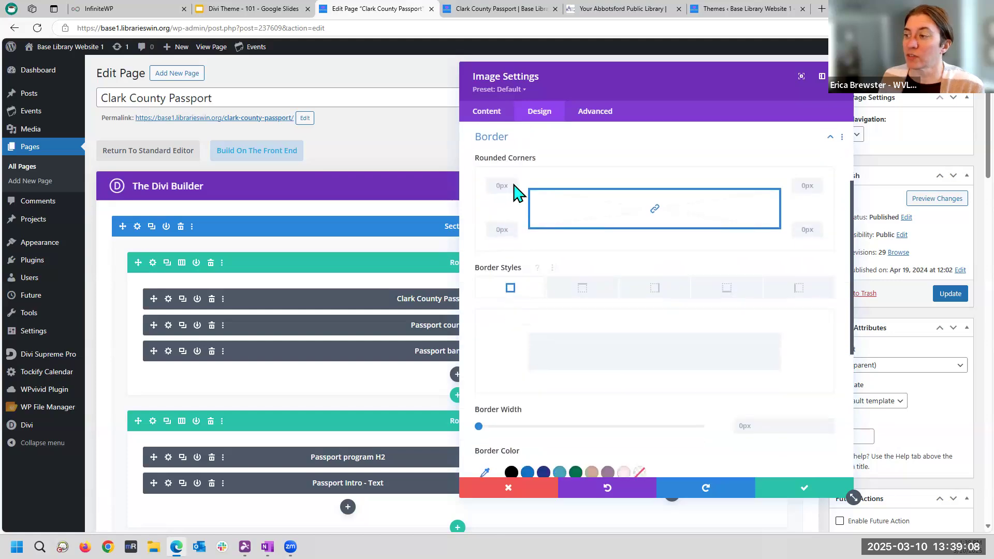
{"action": "scroll", "coordinate": [507, 228], "scroll_direction": "up", "scroll_amount": 2}
{"action": "left_click", "coordinate": [508, 213]}
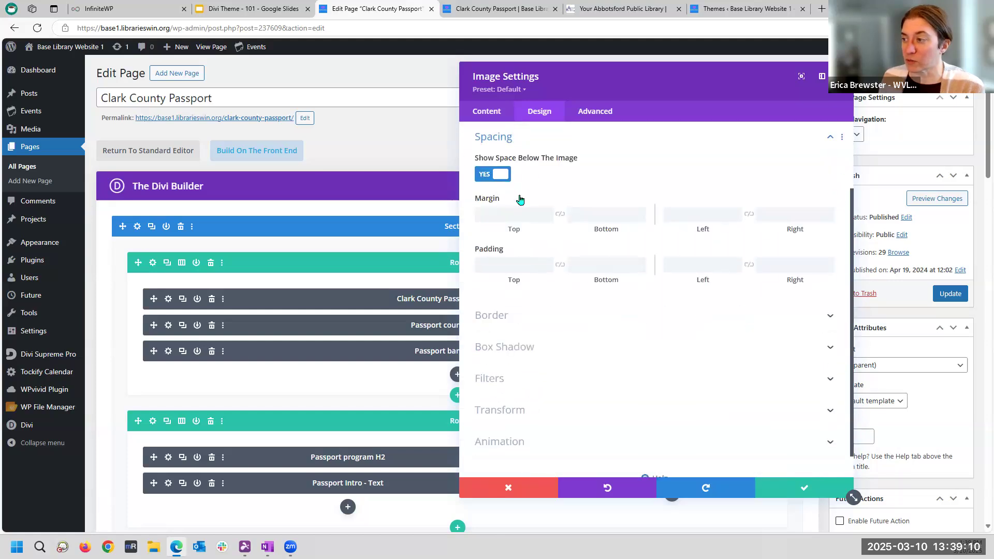
{"action": "scroll", "coordinate": [501, 319], "scroll_direction": "down", "scroll_amount": 1}
{"action": "left_click", "coordinate": [501, 319]}
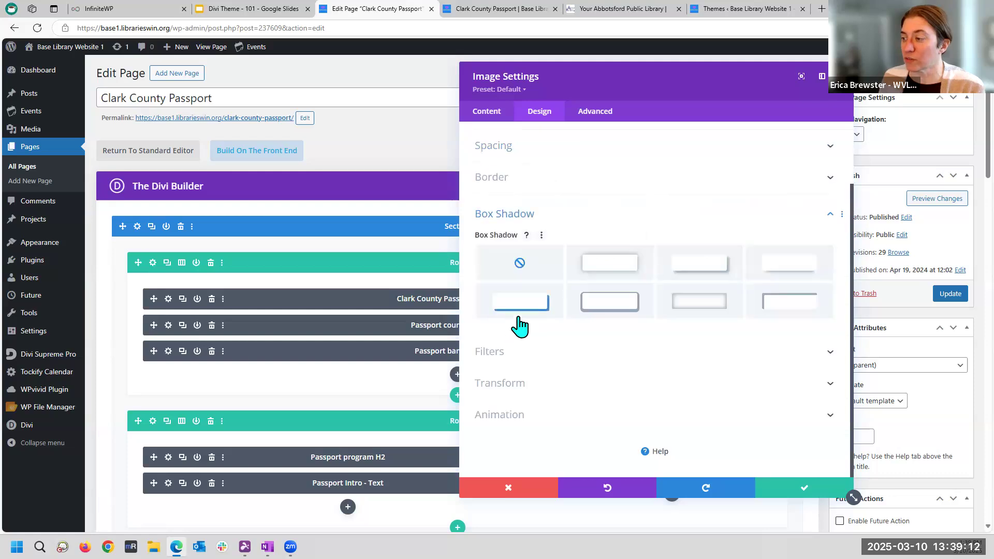
{"action": "left_click", "coordinate": [696, 265]}
{"action": "scroll", "coordinate": [659, 313], "scroll_direction": "down", "scroll_amount": 2}
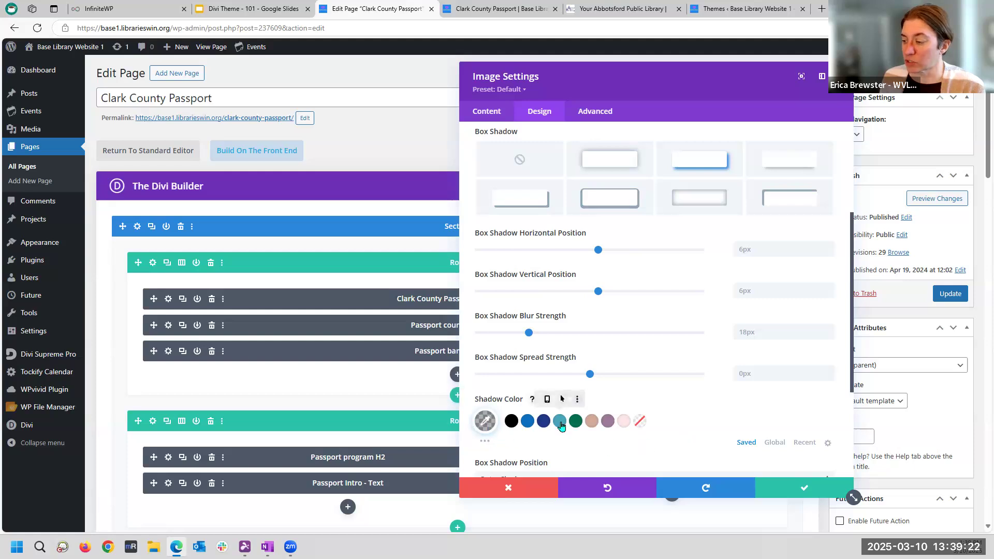
{"action": "scroll", "coordinate": [562, 430], "scroll_direction": "down", "scroll_amount": 1}
{"action": "scroll", "coordinate": [507, 422], "scroll_direction": "down", "scroll_amount": 1}
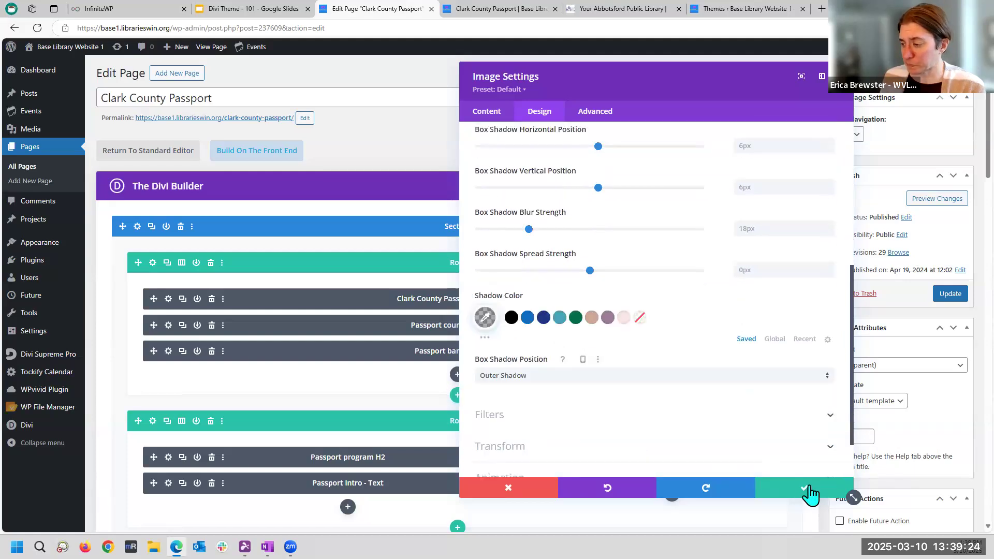
{"action": "left_click", "coordinate": [805, 493]}
Show the page in desktop view and open the banner image's box shadow options in a narrower window moved off the banner.
{"action": "left_click", "coordinate": [696, 150]}
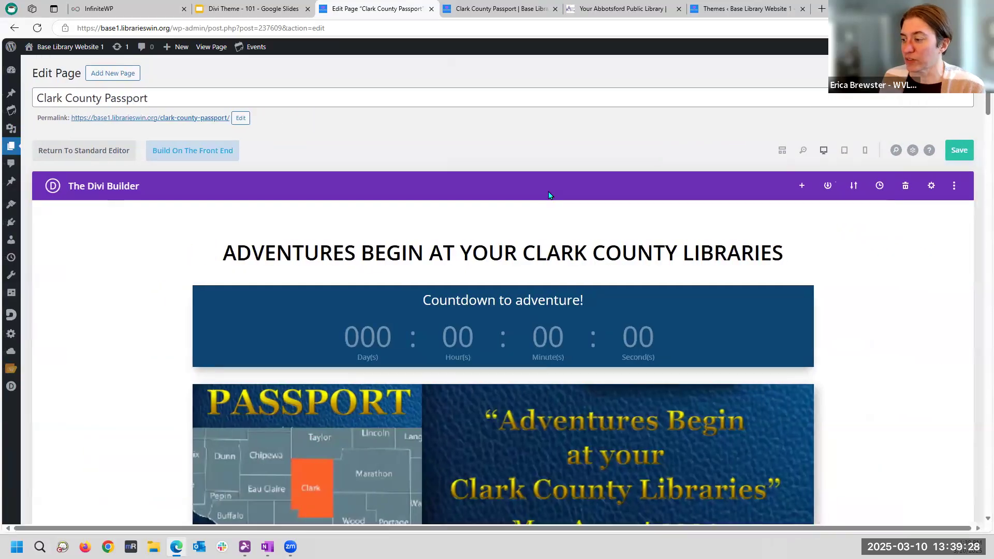
{"action": "scroll", "coordinate": [497, 220], "scroll_direction": "down", "scroll_amount": 4}
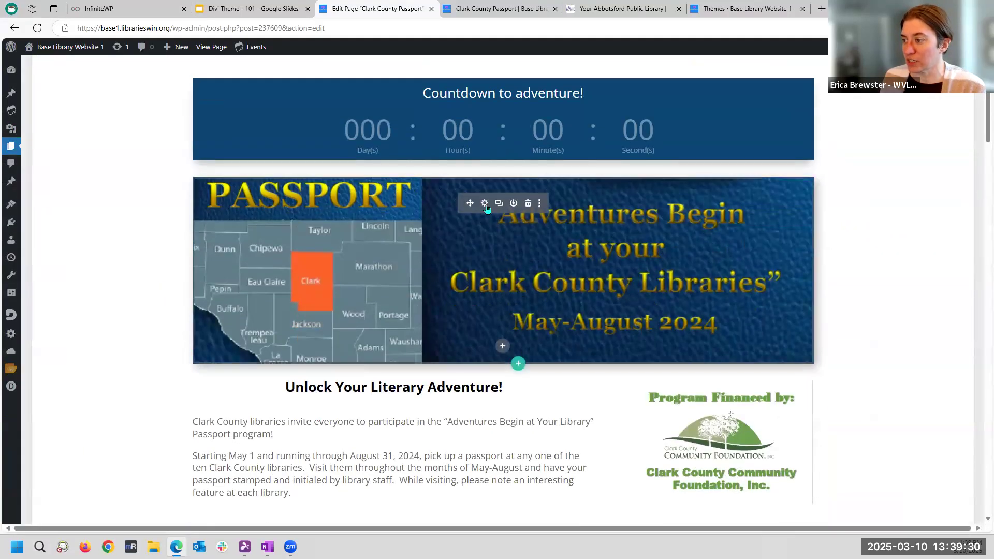
{"action": "left_click", "coordinate": [483, 203]}
{"action": "left_click", "coordinate": [540, 111]}
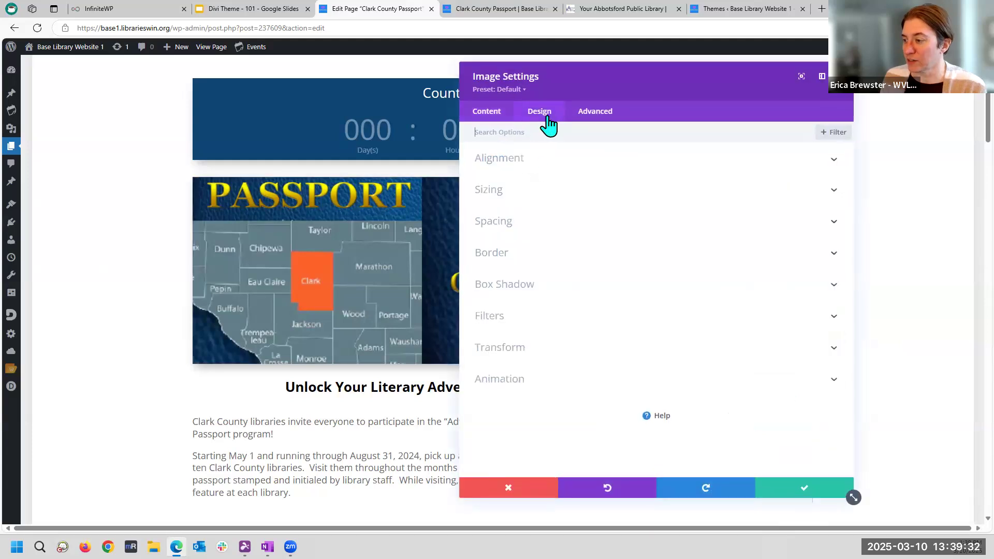
{"action": "left_click", "coordinate": [508, 286]}
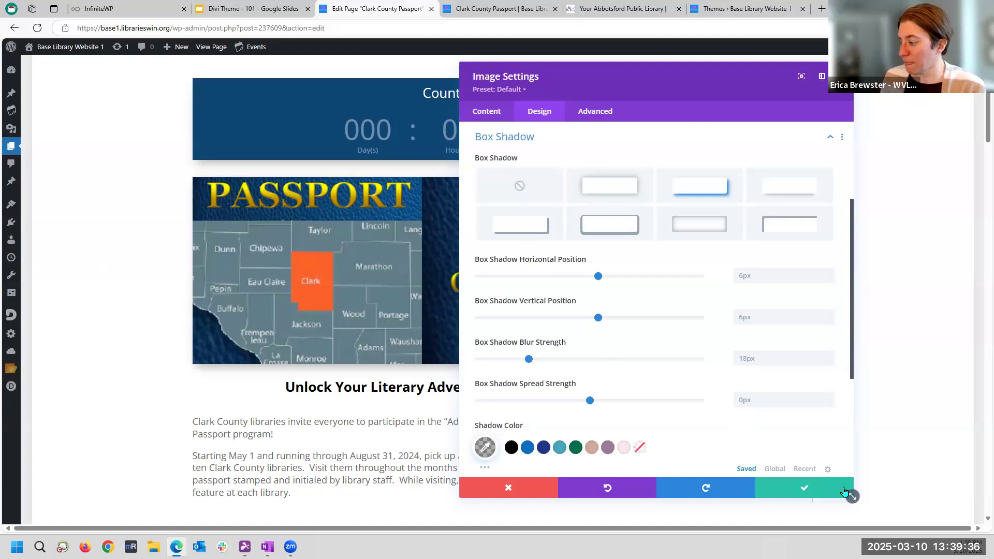
{"action": "left_click_drag", "start_coordinate": [849, 493], "coordinate": [670, 491]}
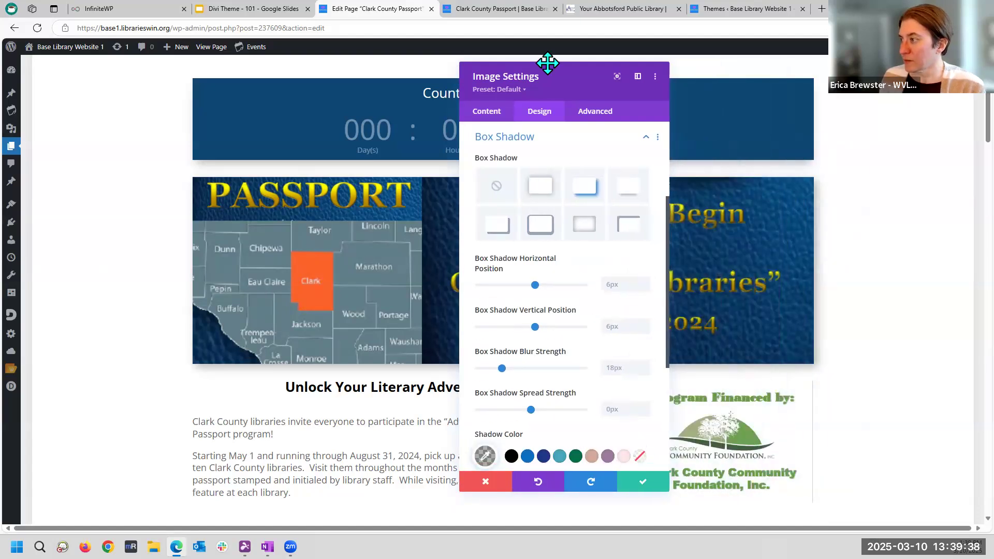
{"action": "left_click_drag", "start_coordinate": [567, 71], "coordinate": [973, 72]}
Try box shadow presets and colors on the banner image, settling on the hard-edged lower-right shadow in teal.
{"action": "left_click", "coordinate": [854, 225]}
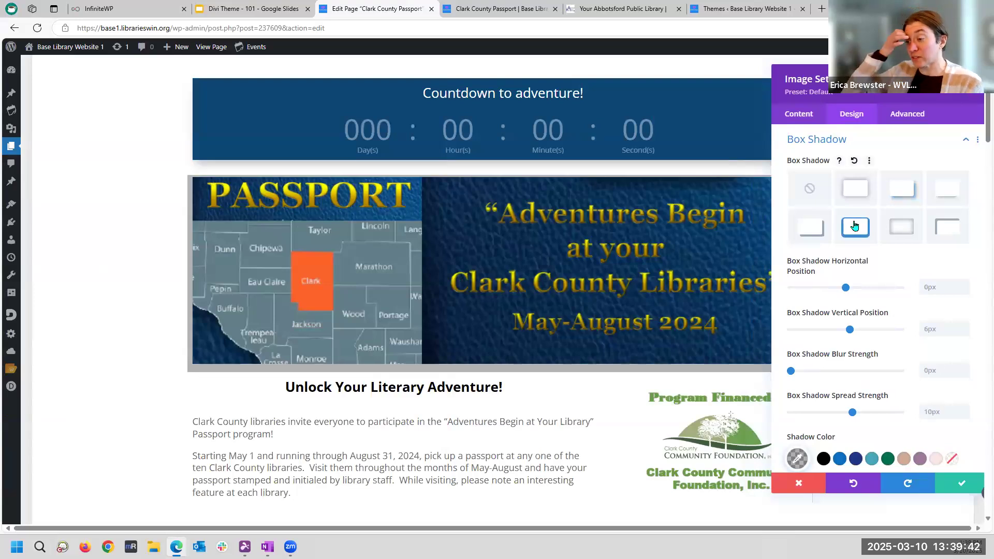
{"action": "left_click", "coordinate": [813, 228]}
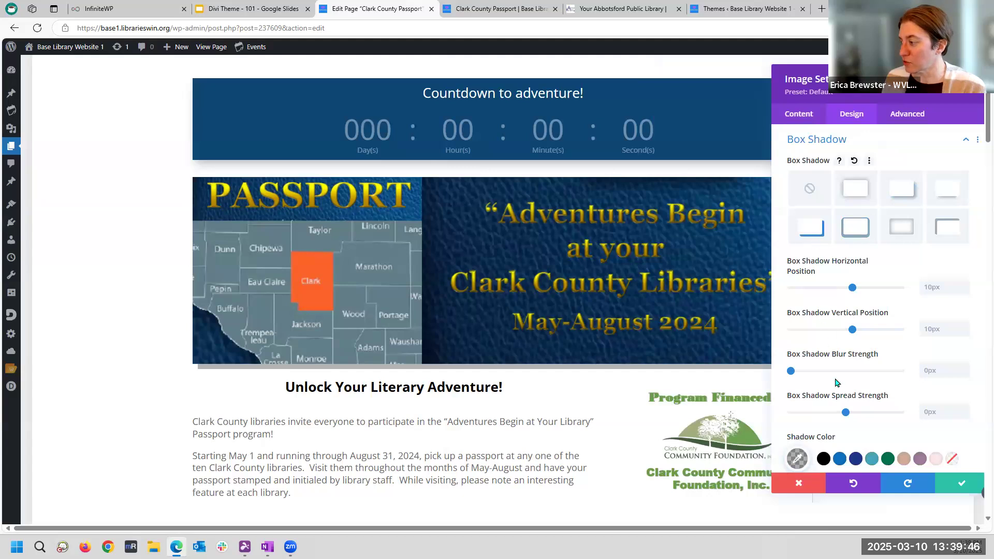
{"action": "left_click", "coordinate": [856, 459]}
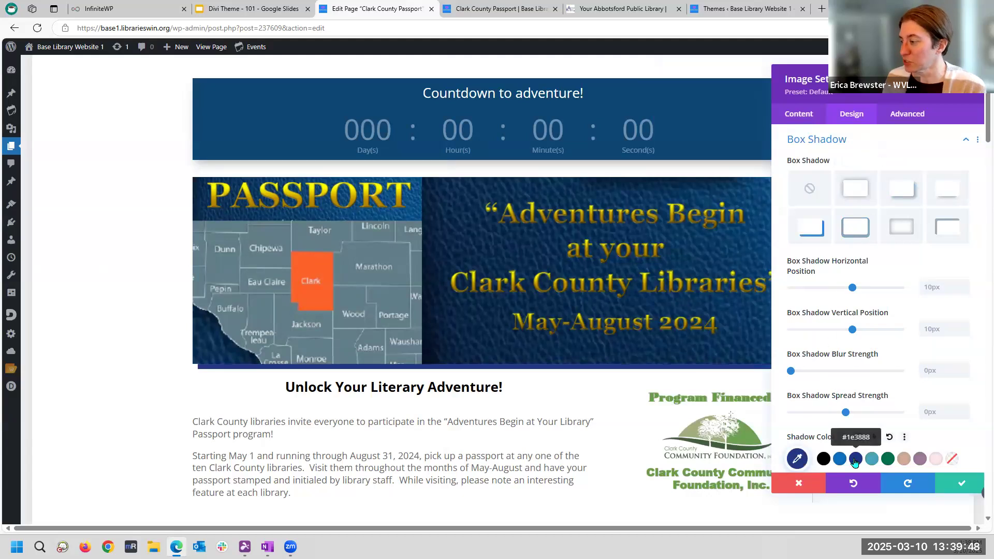
{"action": "left_click", "coordinate": [840, 459]}
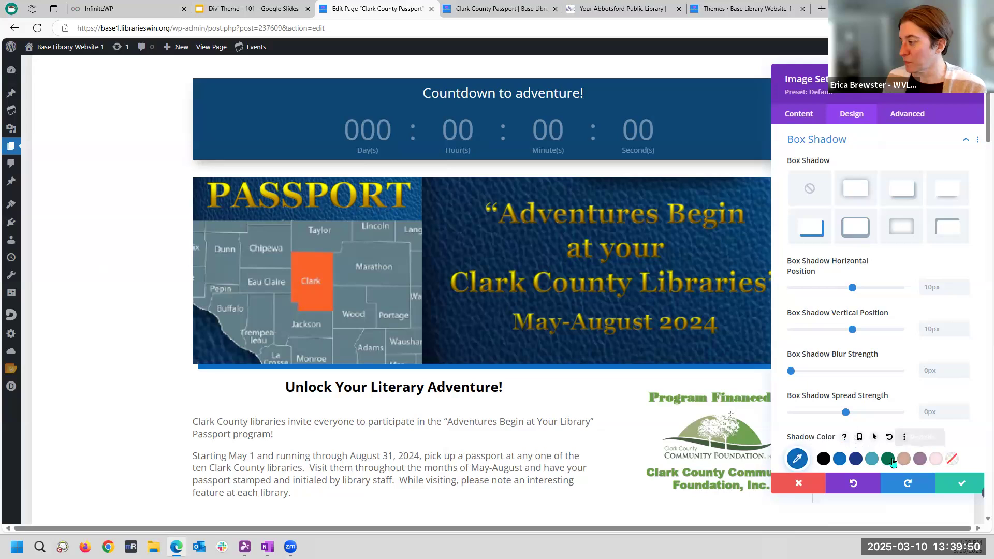
{"action": "left_click", "coordinate": [872, 458]}
{"action": "left_click_drag", "start_coordinate": [884, 76], "coordinate": [604, 72]}
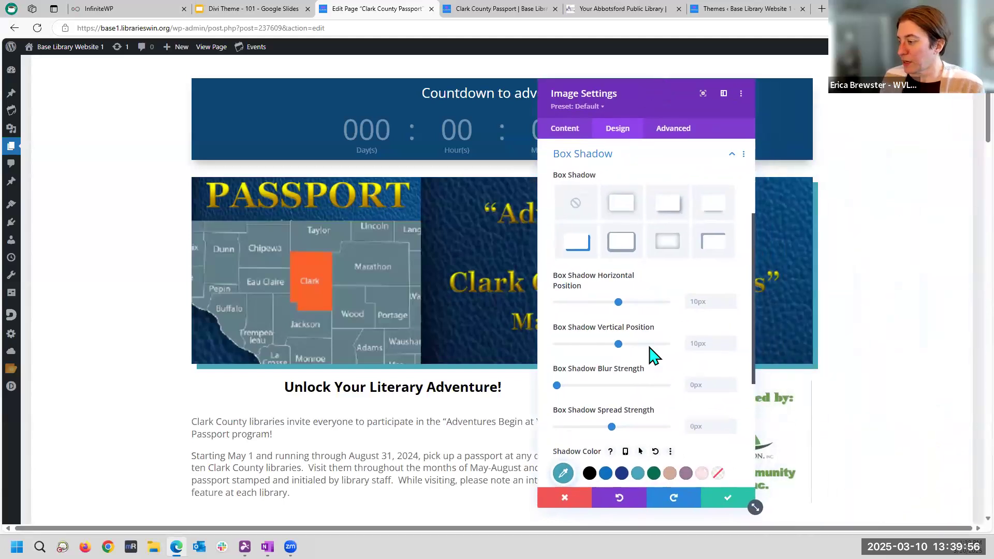
Give the banner image a 7px border on all sides with 11px rounded corners and save the module settings.
{"action": "left_click", "coordinate": [563, 156]}
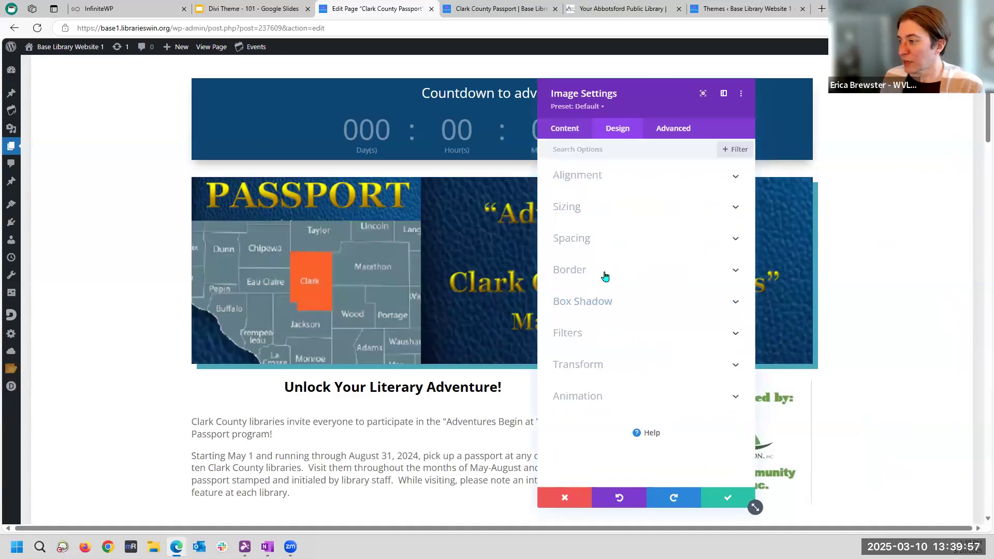
{"action": "left_click", "coordinate": [576, 269]}
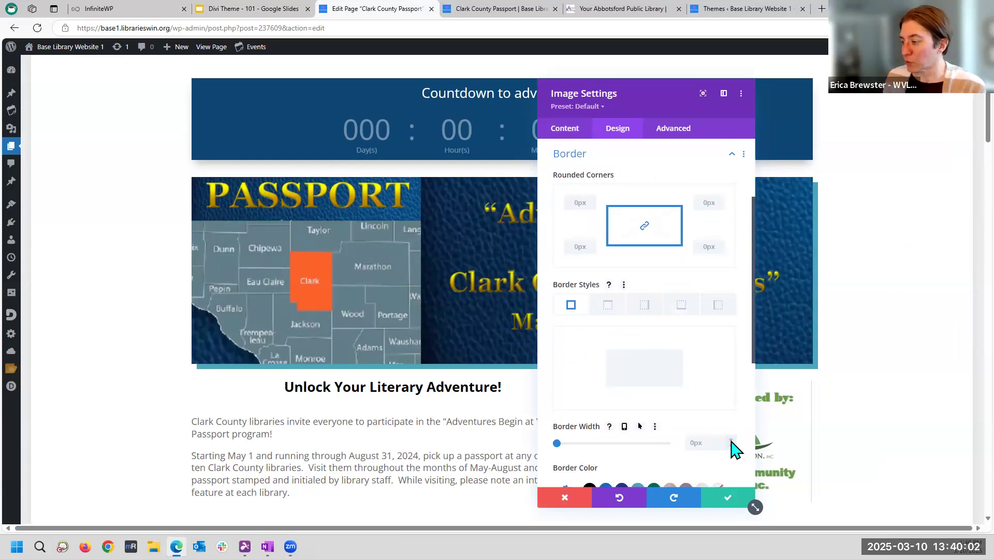
{"action": "left_click", "coordinate": [732, 440]}
{"action": "left_click", "coordinate": [731, 440]}
{"action": "left_click", "coordinate": [731, 441]}
{"action": "left_click", "coordinate": [731, 441]}
{"action": "left_click", "coordinate": [731, 440]}
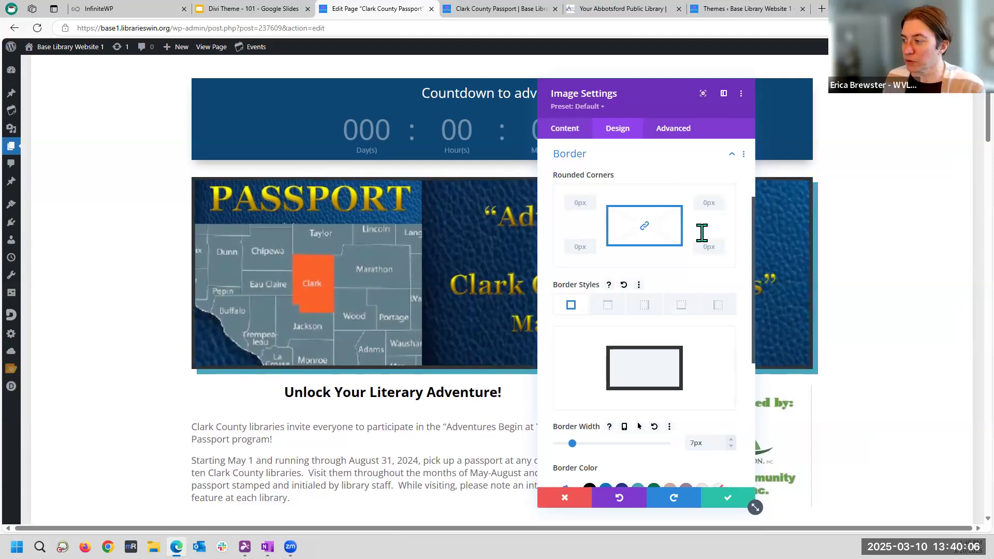
{"action": "left_click_drag", "start_coordinate": [590, 204], "coordinate": [590, 204]}
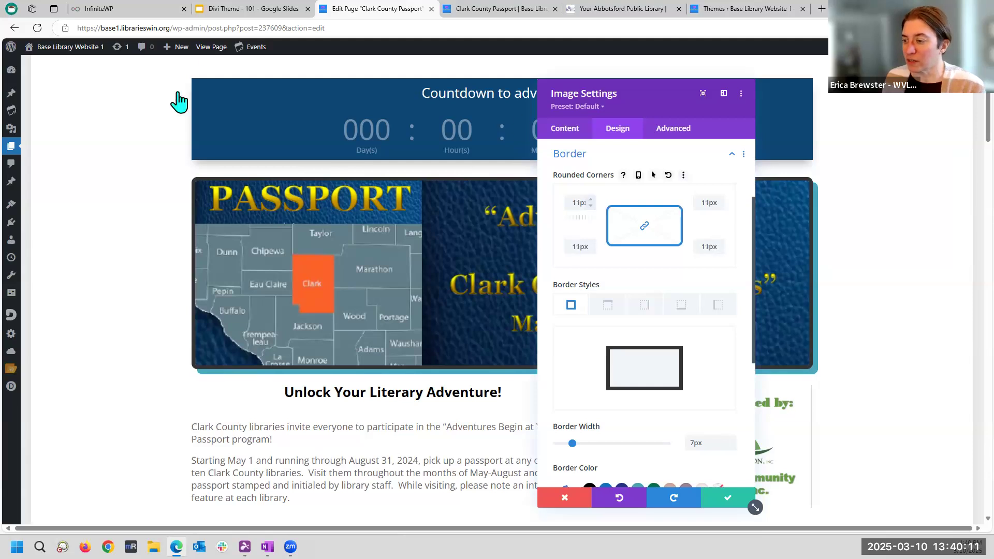
{"action": "left_click", "coordinate": [720, 498]}
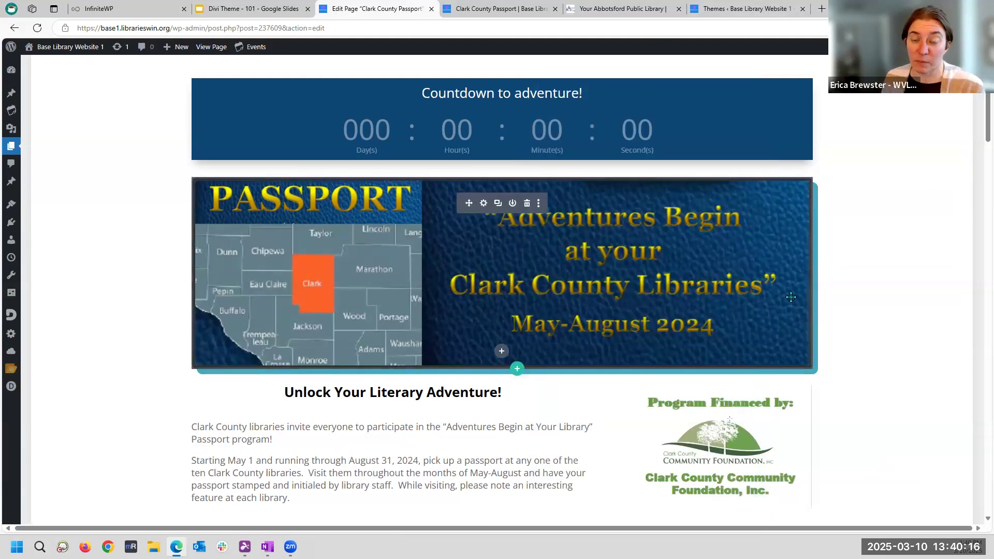
Review the banner image's content, design and advanced setting groups, including the CSS ID & Classes options.
{"action": "left_click", "coordinate": [483, 203]}
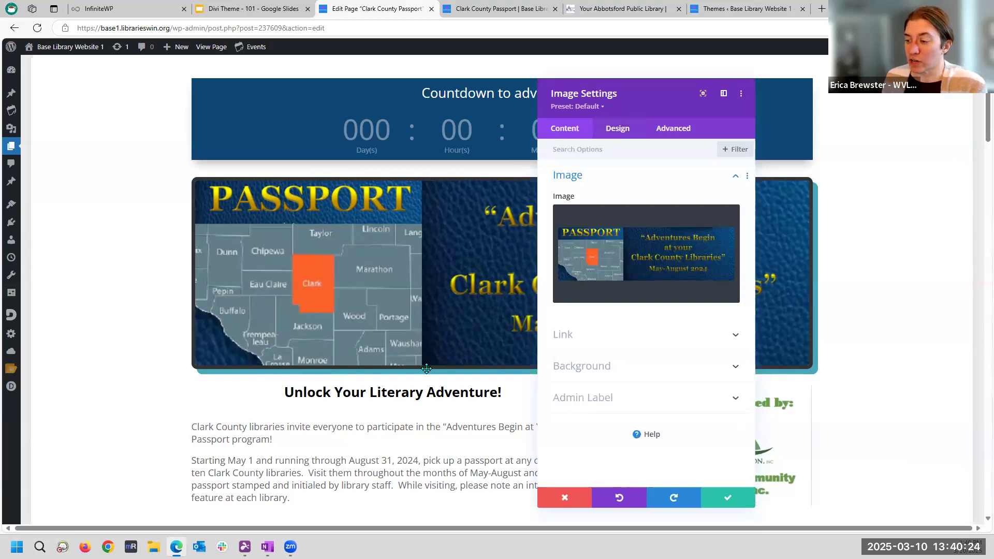
{"action": "left_click", "coordinate": [619, 130]}
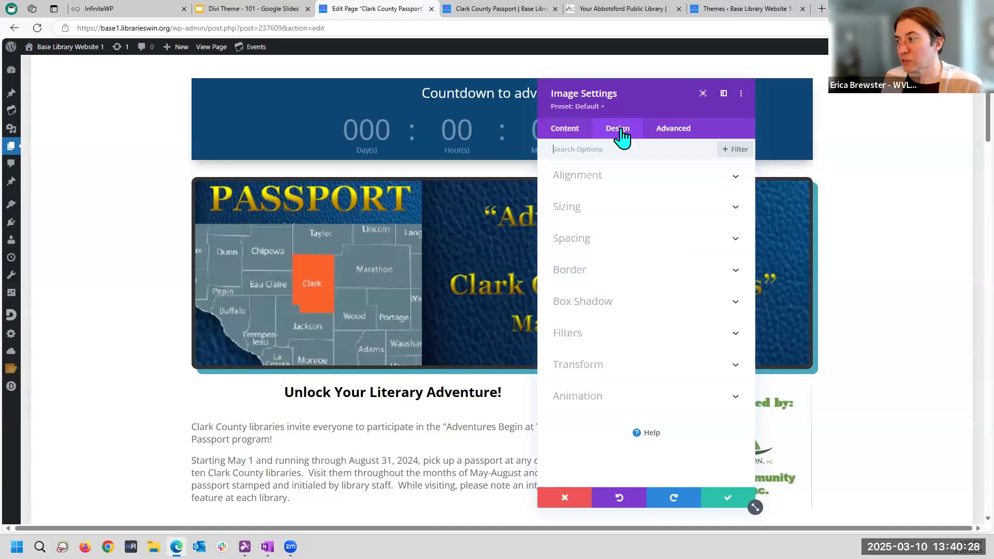
{"action": "left_click", "coordinate": [682, 139]}
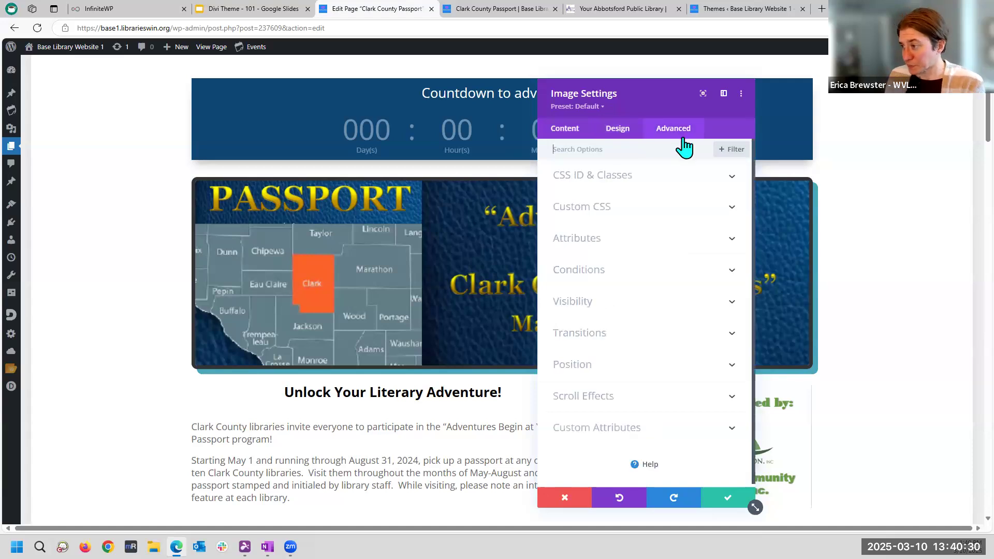
{"action": "left_click", "coordinate": [614, 180]}
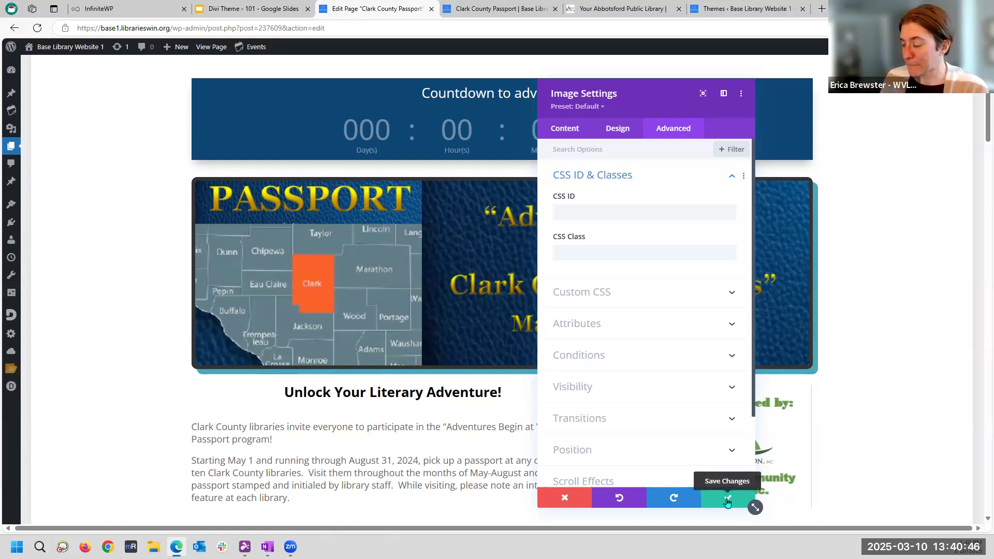
View the banner image's visibility options, switching Use Scheduled Element on to show its date and time calendar, and off again.
{"action": "left_click", "coordinate": [607, 388]}
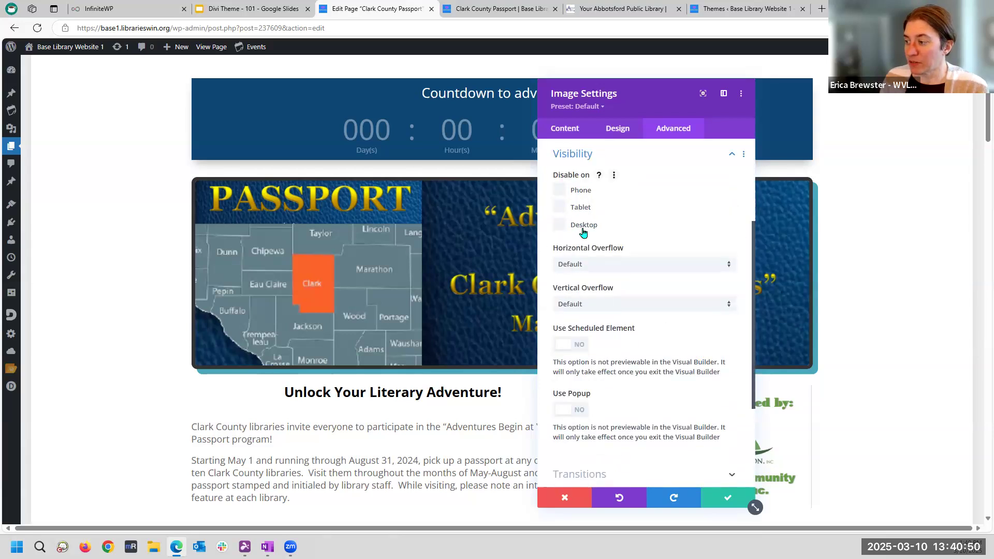
{"action": "left_click", "coordinate": [578, 345]}
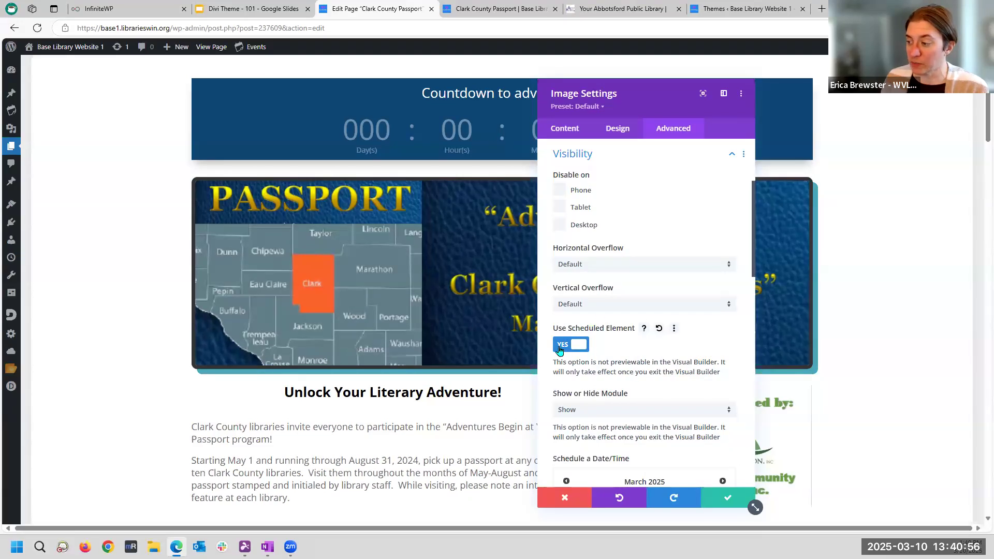
{"action": "scroll", "coordinate": [618, 351], "scroll_direction": "down", "scroll_amount": 2}
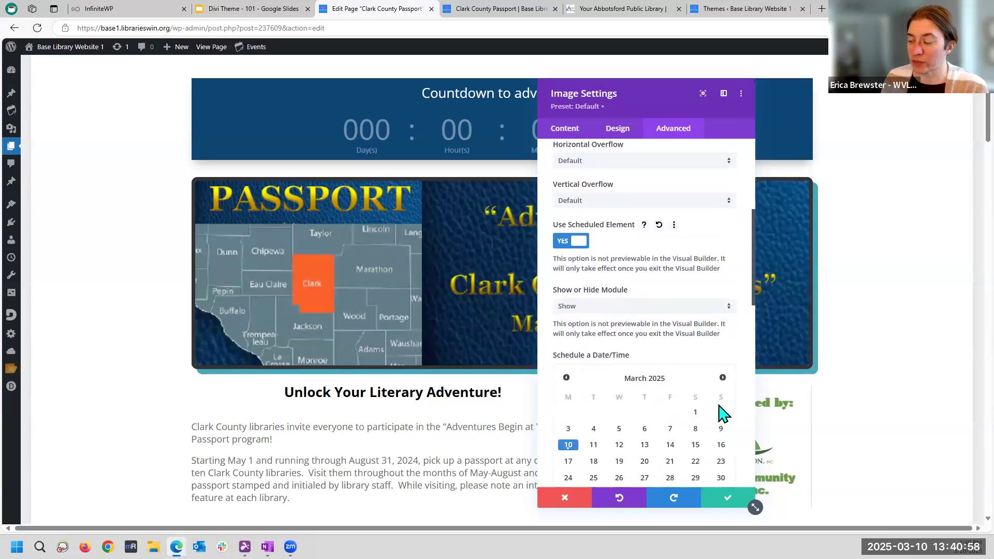
{"action": "left_click", "coordinate": [562, 241]}
View the banner image's Custom Attributes options by switching them on and off again, and revisit its design and content groups.
{"action": "left_click", "coordinate": [597, 426]}
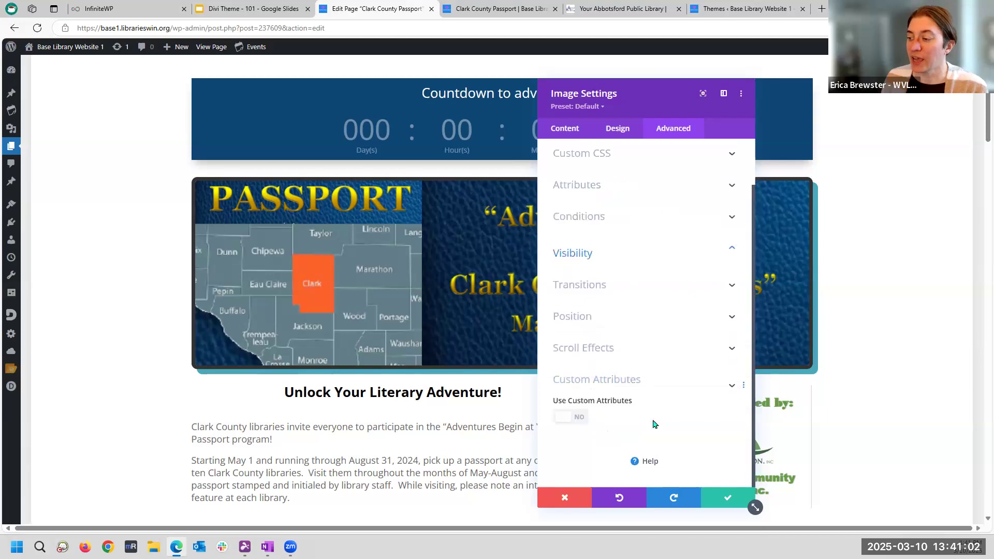
{"action": "left_click", "coordinate": [577, 423]}
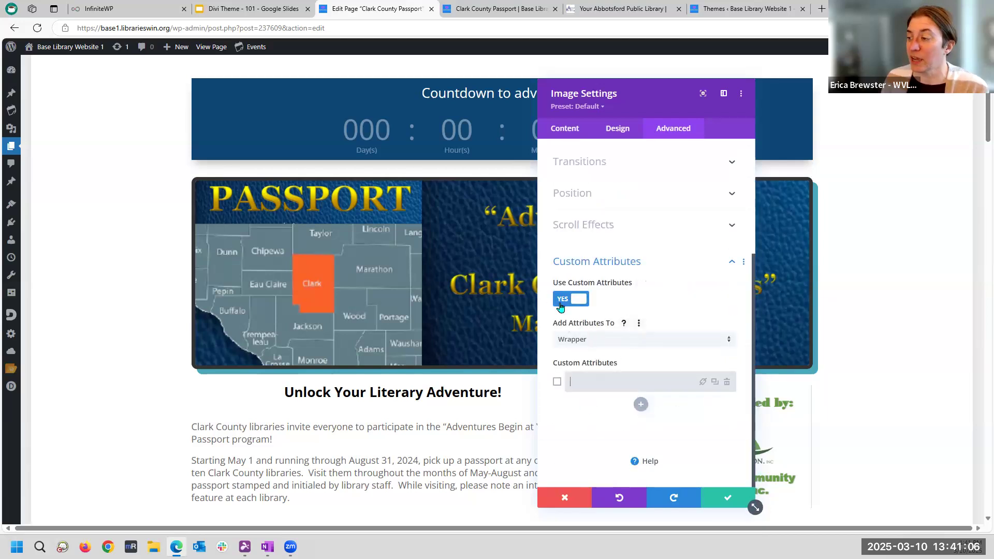
{"action": "left_click", "coordinate": [563, 300]}
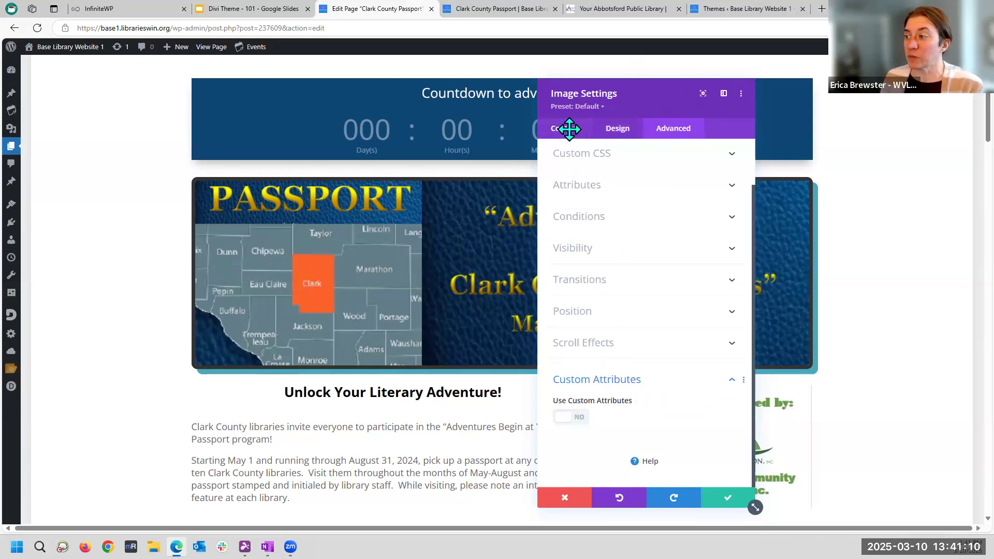
{"action": "left_click", "coordinate": [569, 128]}
{"action": "left_click", "coordinate": [620, 129]}
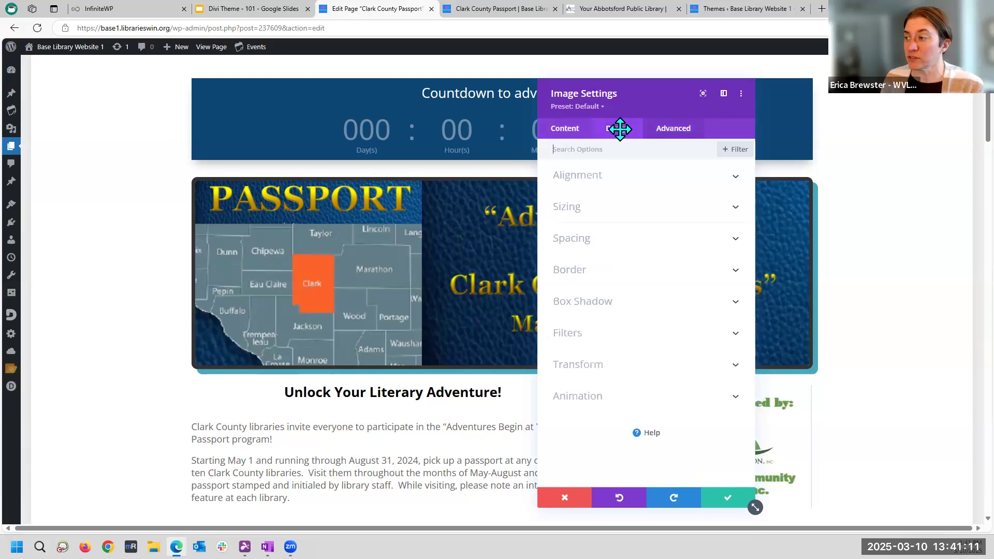
{"action": "left_click", "coordinate": [547, 129]}
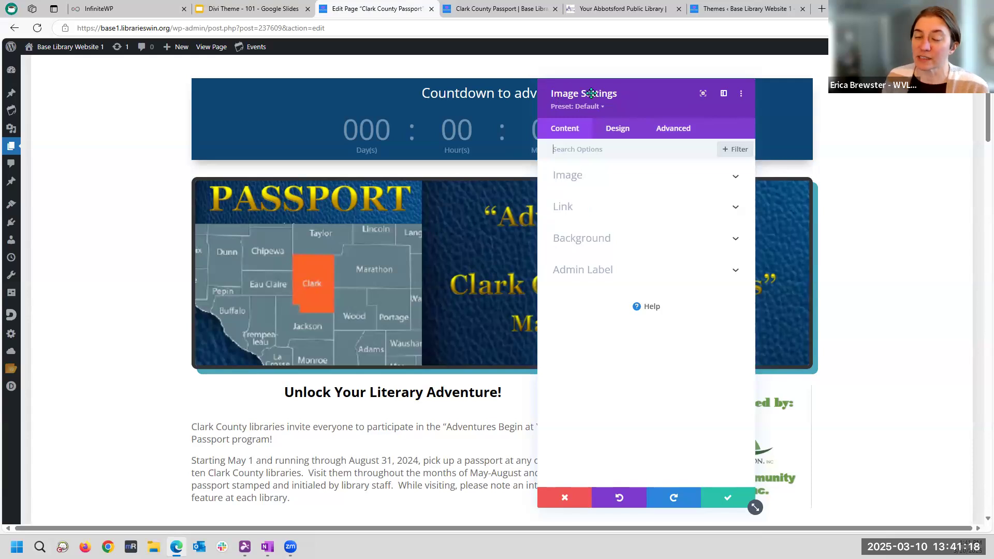
Save and close the banner image's settings and show the page in wireframe view.
{"action": "left_click", "coordinate": [727, 498]}
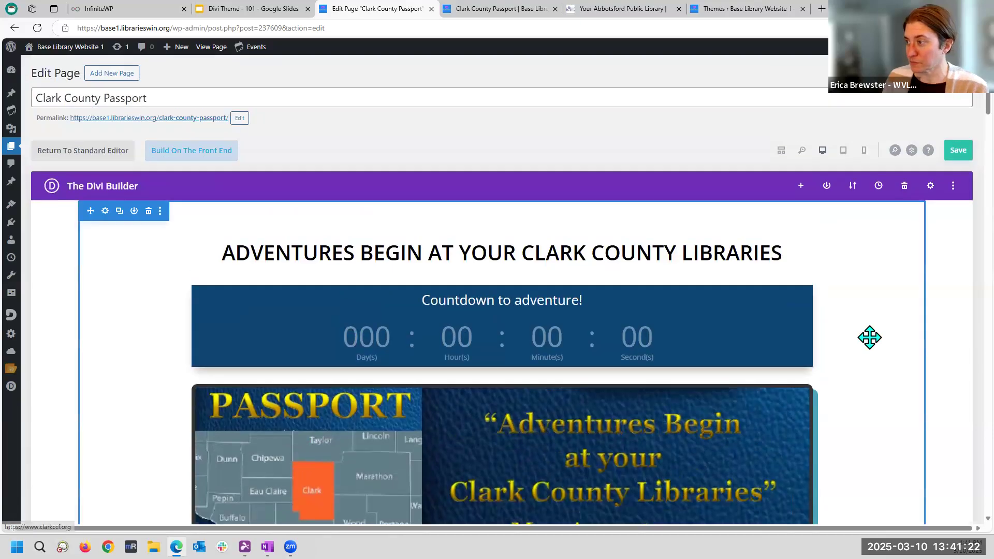
{"action": "left_click", "coordinate": [787, 154]}
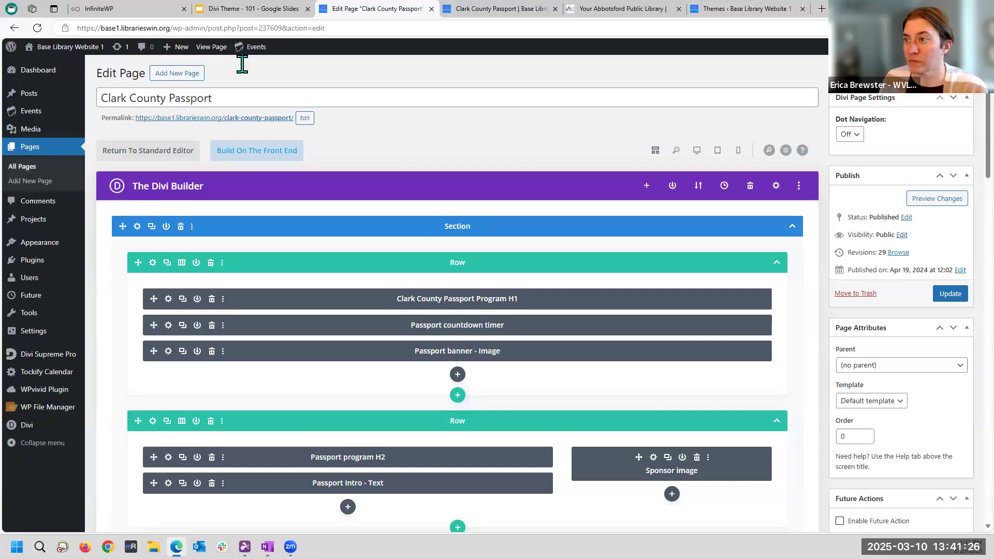
Switch to the Divi Theme - 101 presentation in Google Slides and present it from the Divi Modules slide.
{"action": "left_click", "coordinate": [243, 9]}
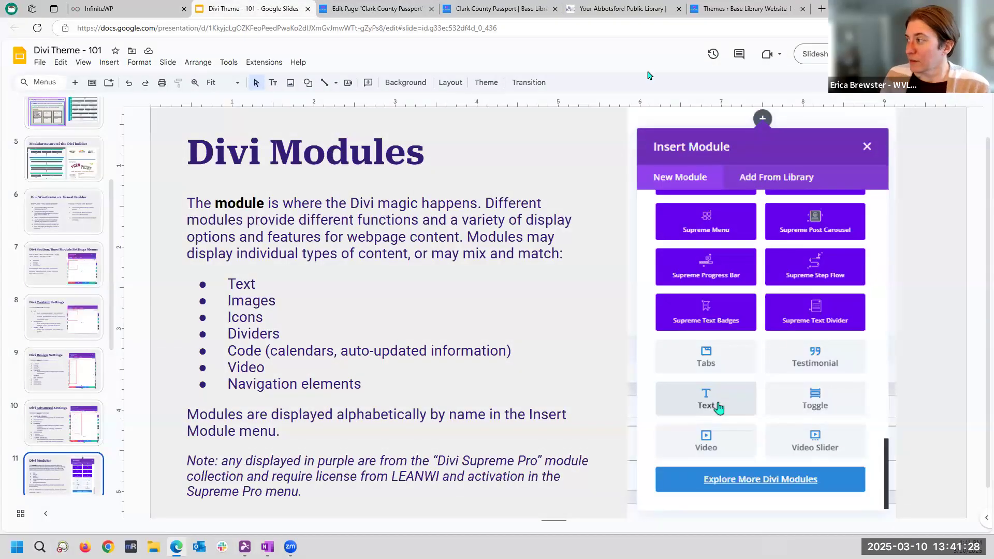
{"action": "left_click", "coordinate": [821, 55]}
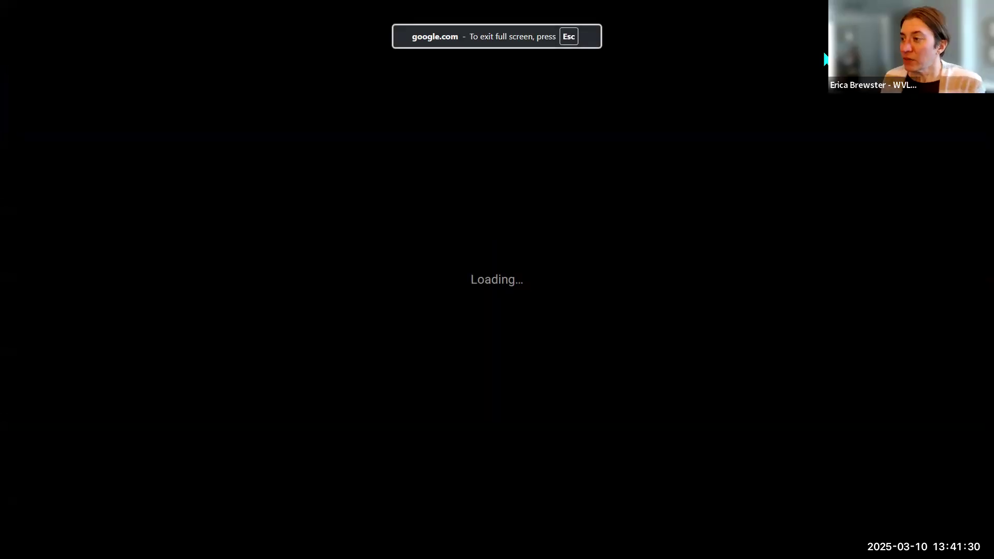
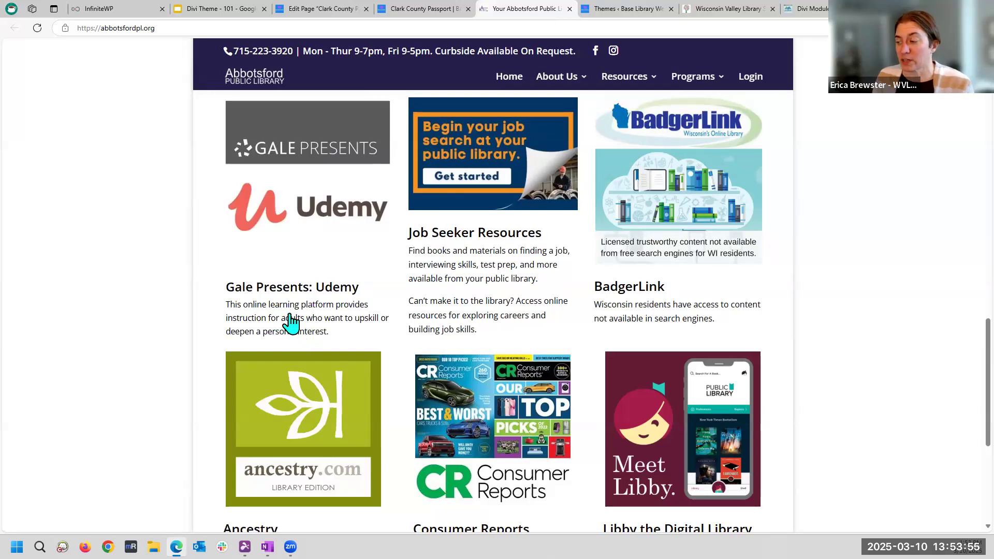
Examine the online resources blurbs with images and text on the Abbotsford Public Library homepage.
{"action": "scroll", "coordinate": [291, 322], "scroll_direction": "down", "scroll_amount": 4}
{"action": "scroll", "coordinate": [292, 321], "scroll_direction": "up", "scroll_amount": 3}
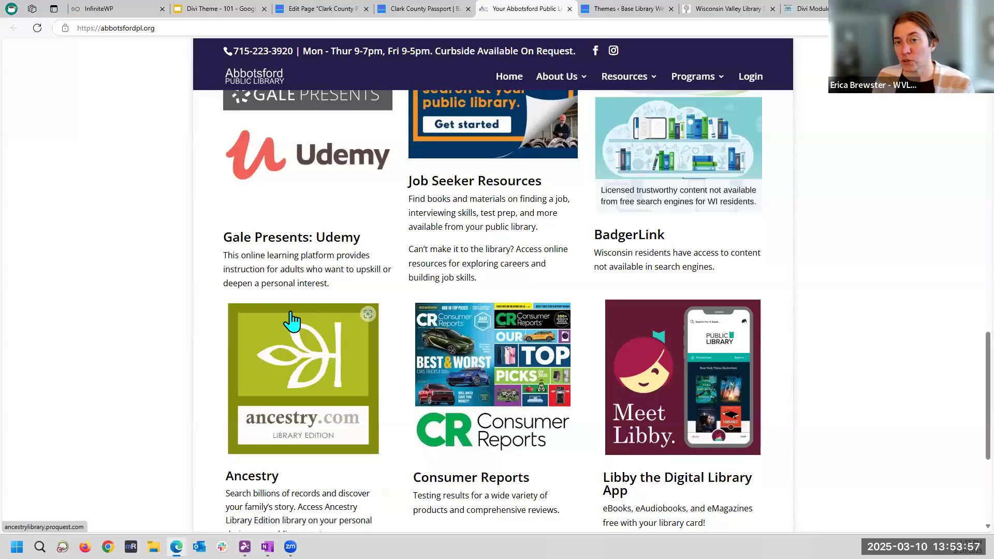
{"action": "scroll", "coordinate": [290, 321], "scroll_direction": "up", "scroll_amount": 2}
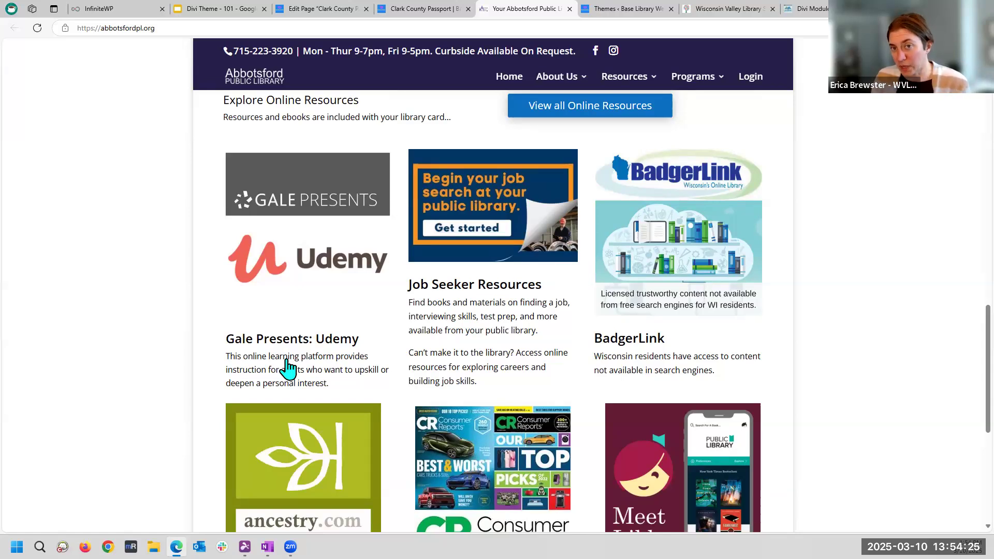
{"action": "scroll", "coordinate": [287, 369], "scroll_direction": "up", "scroll_amount": 1}
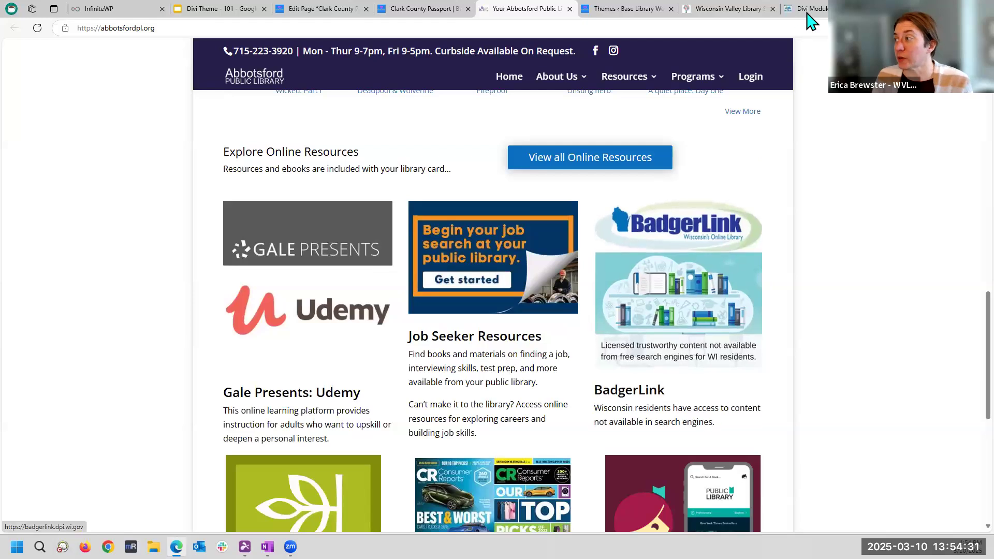
Return to the Divi Theme - 101 slides, present the slide on modules for displaying other media, and exit the slideshow.
{"action": "left_click", "coordinate": [220, 9]}
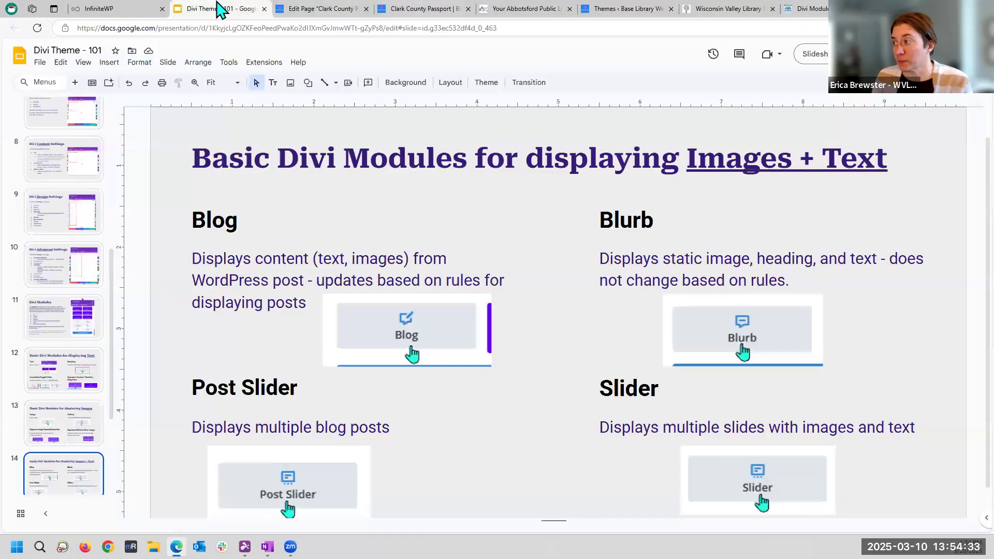
{"action": "left_click", "coordinate": [811, 56]}
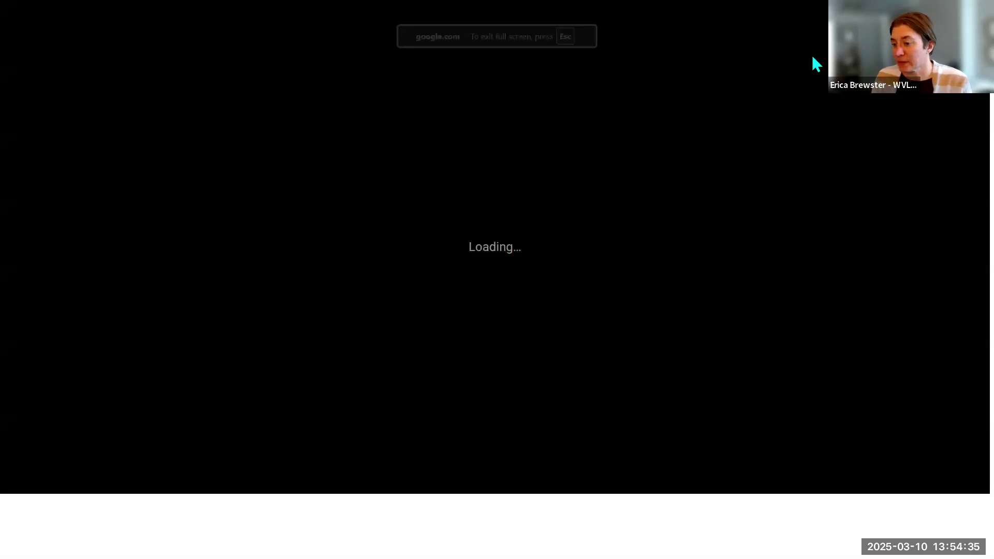
{"action": "key", "text": "Right"}
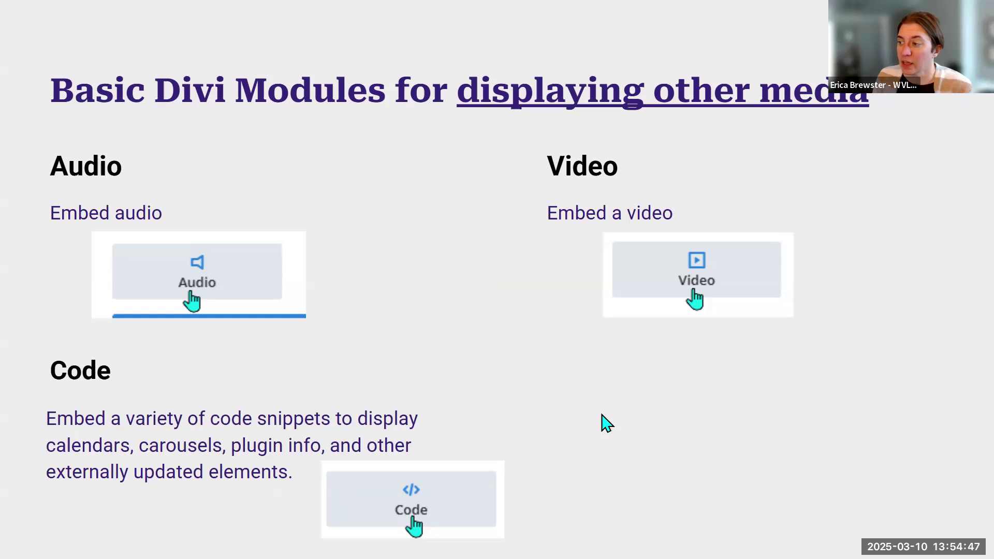
{"action": "key", "text": "Escape"}
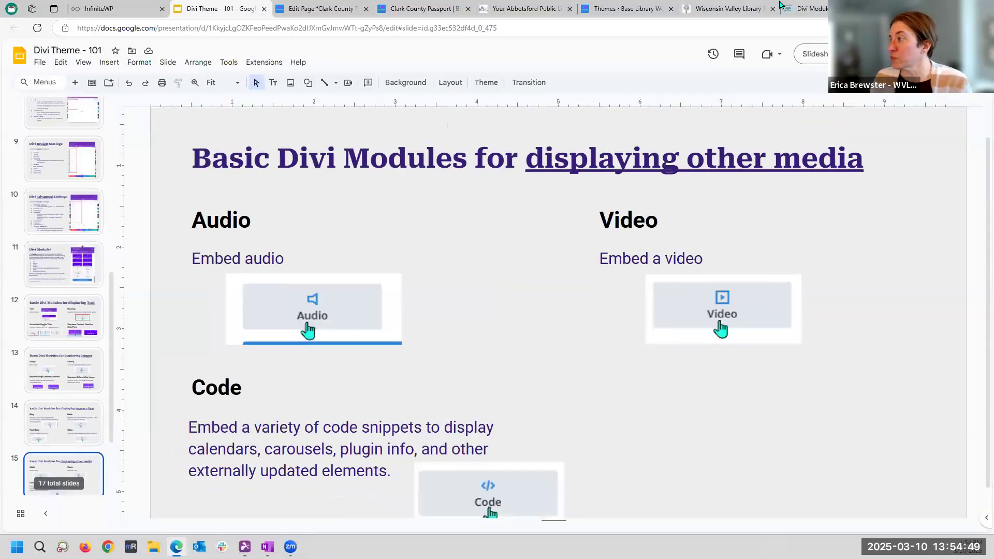
Go from the Divi modules demonstration page back to the Scheduled Elements tutorial and show its embedded video.
{"action": "left_click", "coordinate": [808, 7]}
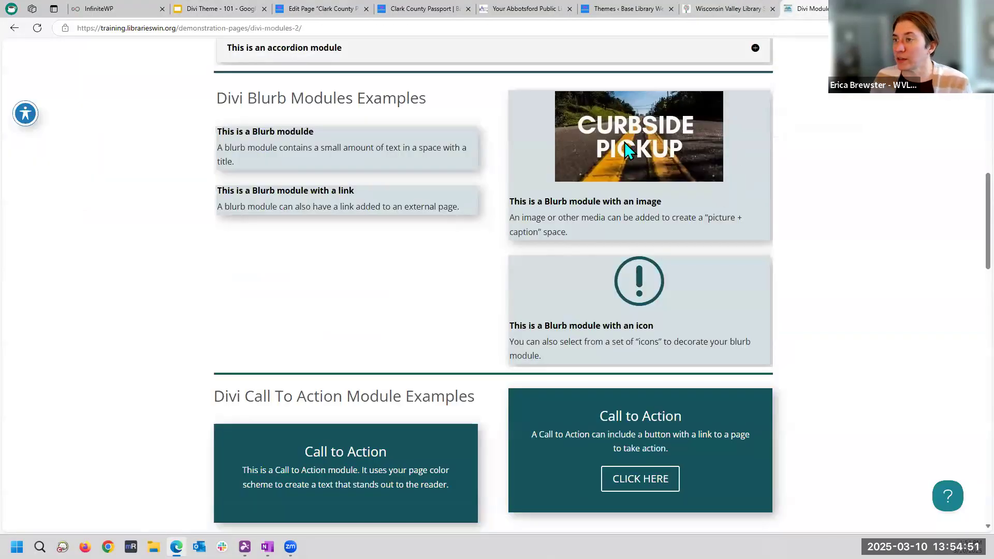
{"action": "scroll", "coordinate": [570, 125], "scroll_direction": "up", "scroll_amount": 4}
{"action": "left_click", "coordinate": [14, 28]}
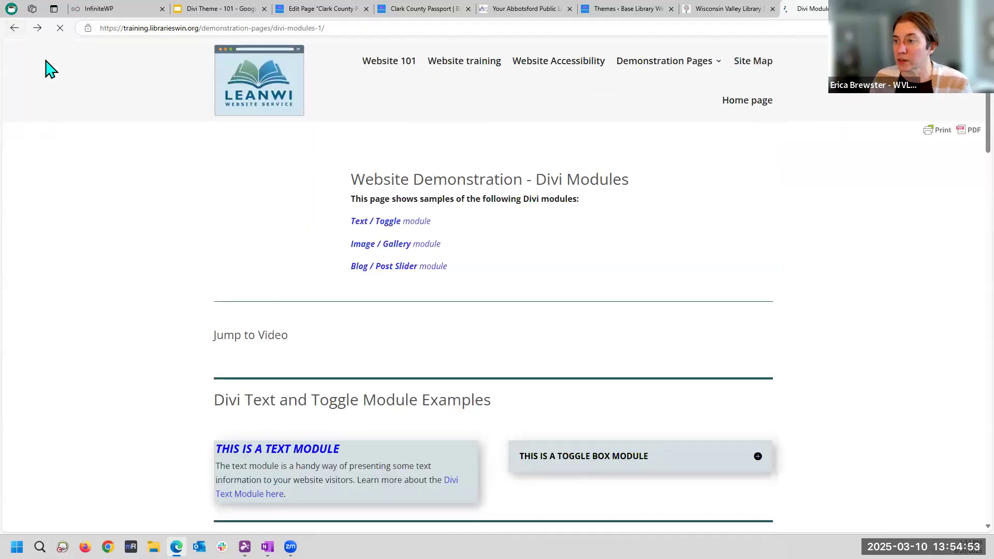
{"action": "left_click", "coordinate": [14, 28]}
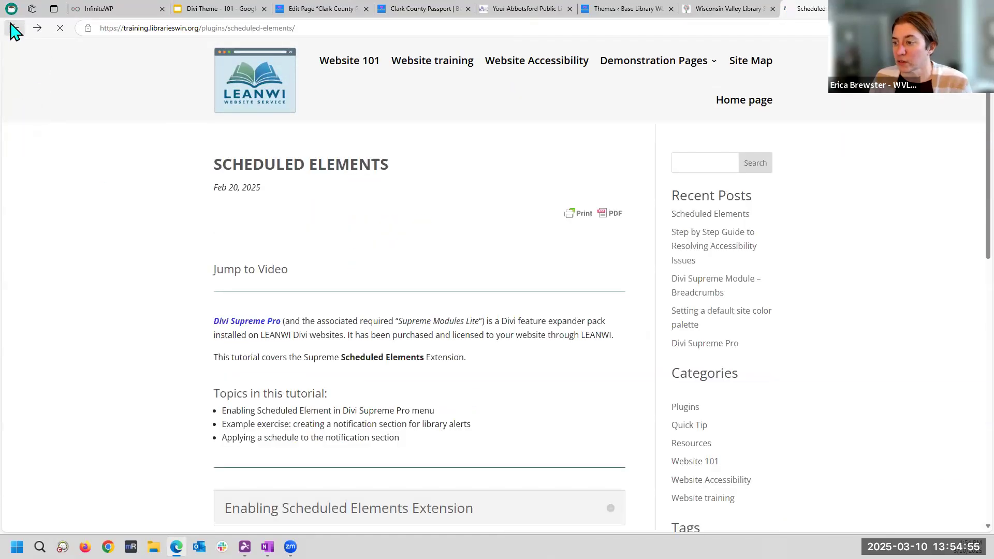
{"action": "left_click", "coordinate": [15, 29]}
{"action": "left_click", "coordinate": [37, 28]}
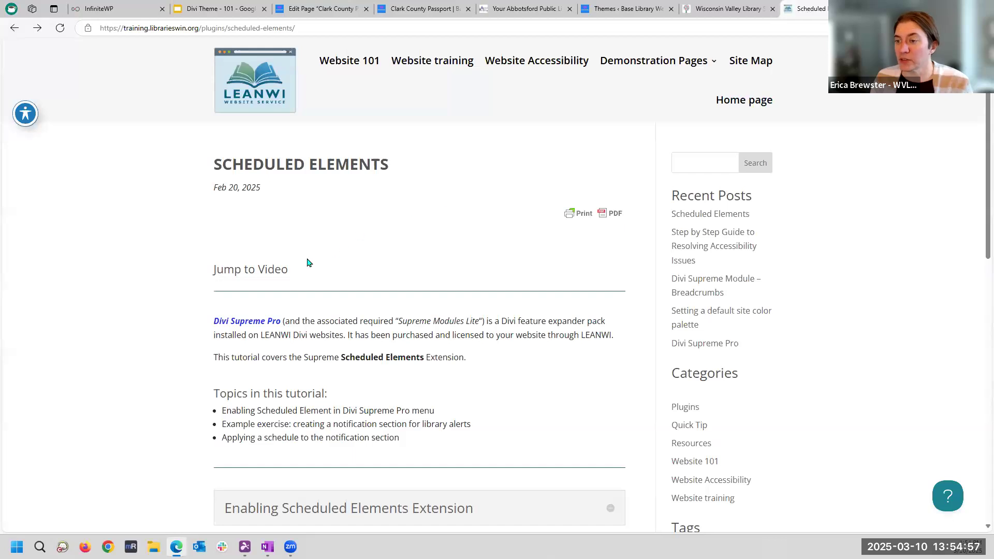
{"action": "left_click", "coordinate": [252, 271]}
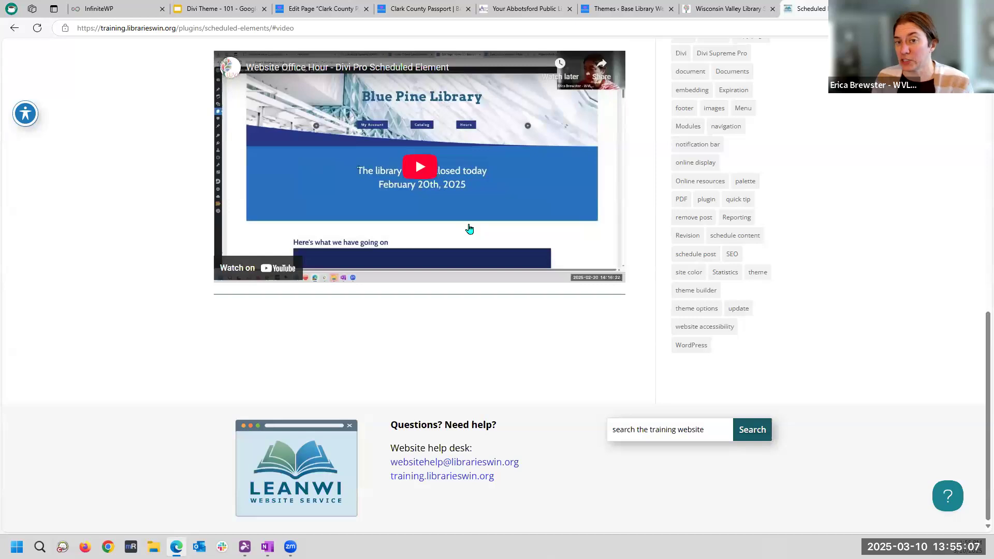
{"action": "scroll", "coordinate": [469, 229], "scroll_direction": "up", "scroll_amount": 1}
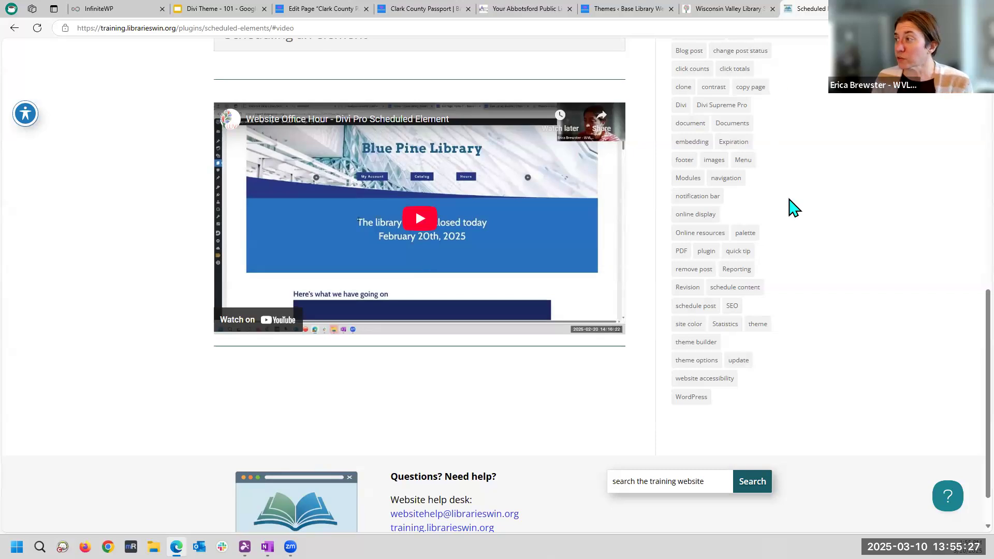
Enable the Visual Builder on the Clark County Passport preview page and bring up the libraries map.
{"action": "left_click", "coordinate": [389, 6]}
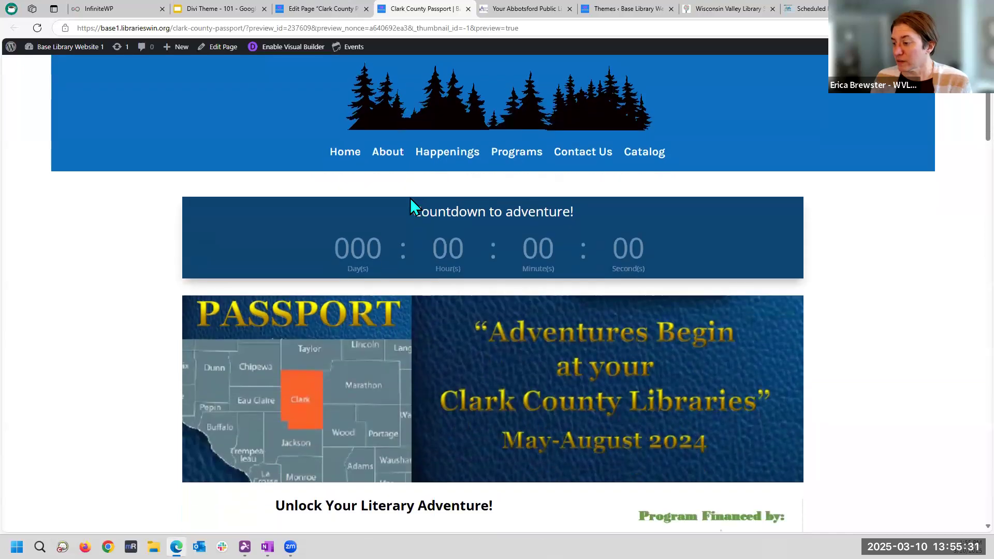
{"action": "scroll", "coordinate": [410, 198], "scroll_direction": "down", "scroll_amount": 8}
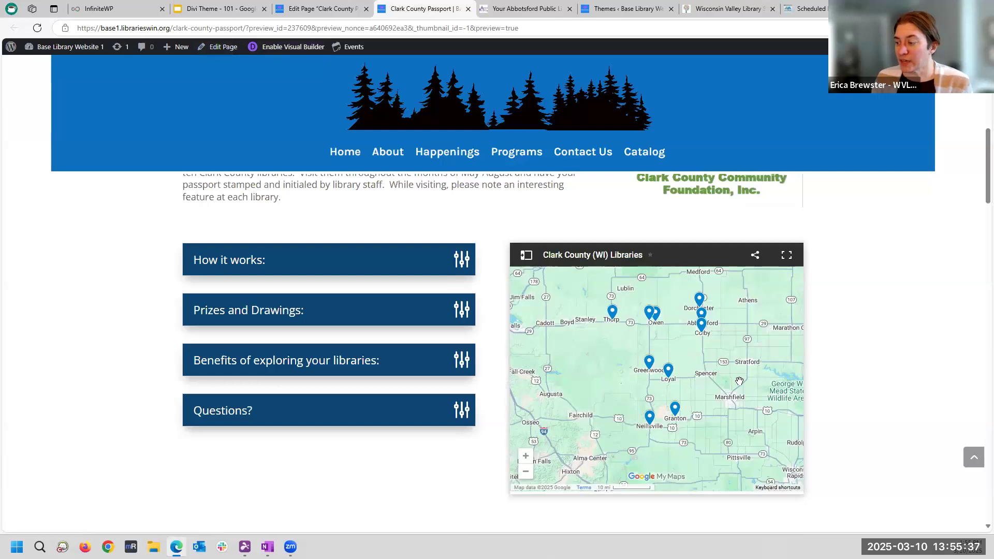
{"action": "left_click", "coordinate": [293, 47]}
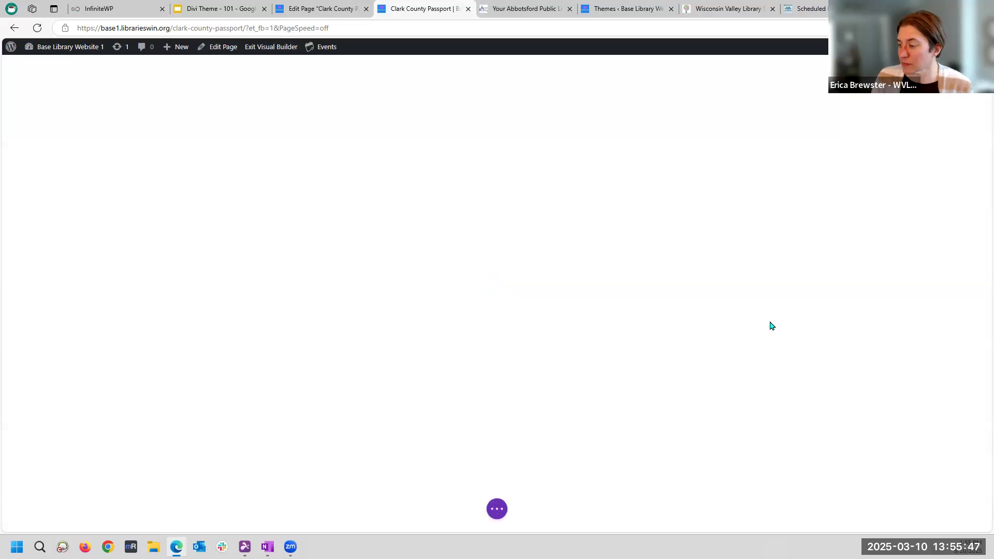
{"action": "scroll", "coordinate": [769, 325], "scroll_direction": "down", "scroll_amount": 10}
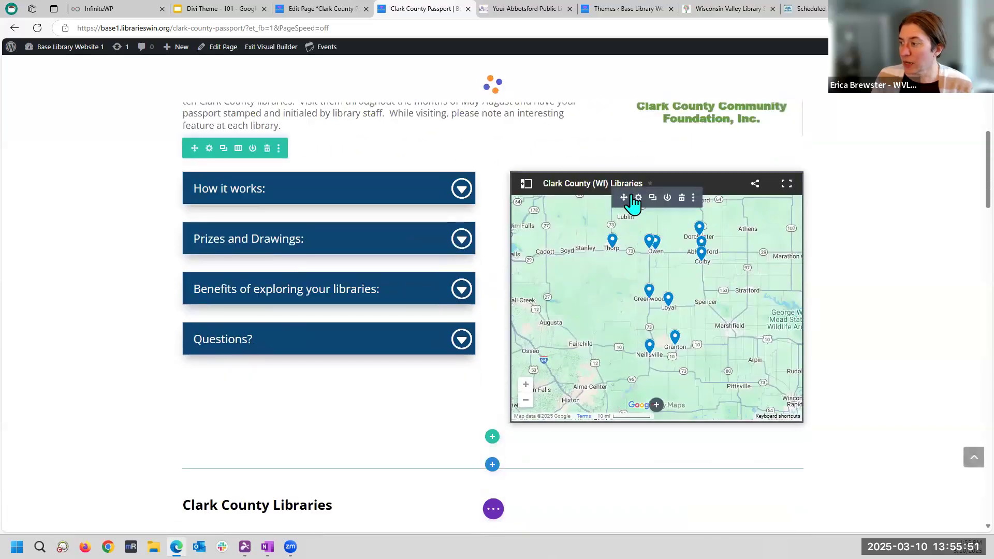
Inspect the iframe embed code in the libraries map's Code module, discard its settings changes, and exit the Visual Builder.
{"action": "left_click", "coordinate": [638, 198]}
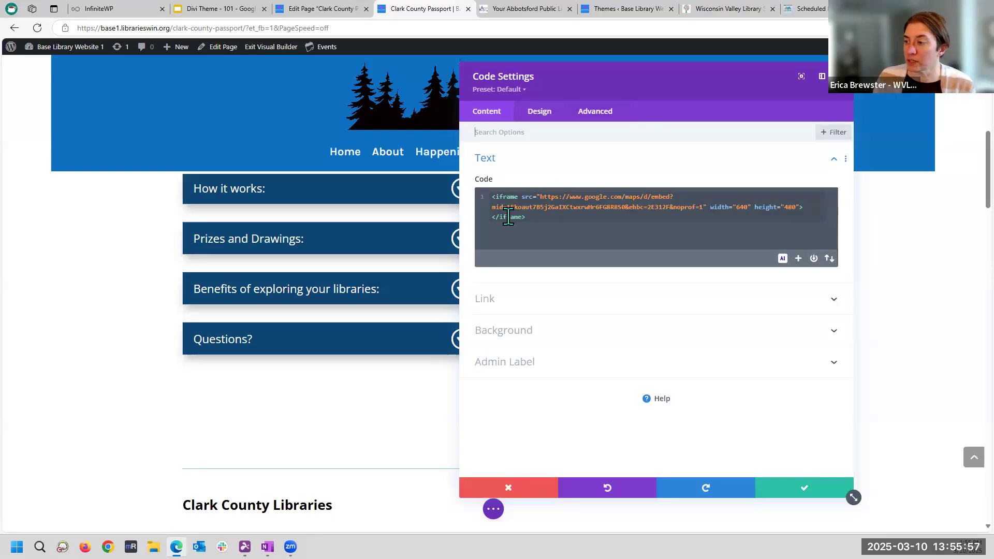
{"action": "triple_click", "coordinate": [492, 197]}
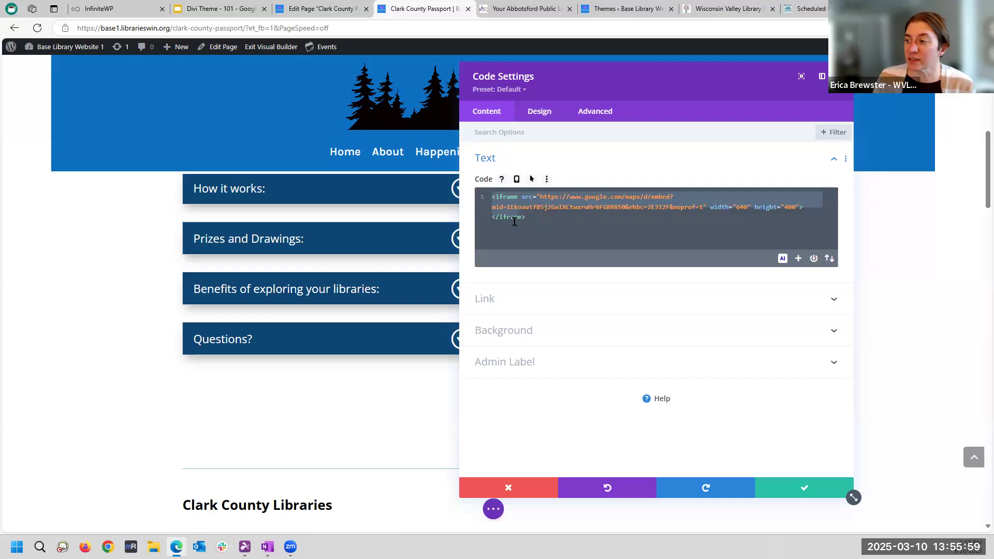
{"action": "left_click", "coordinate": [540, 216]}
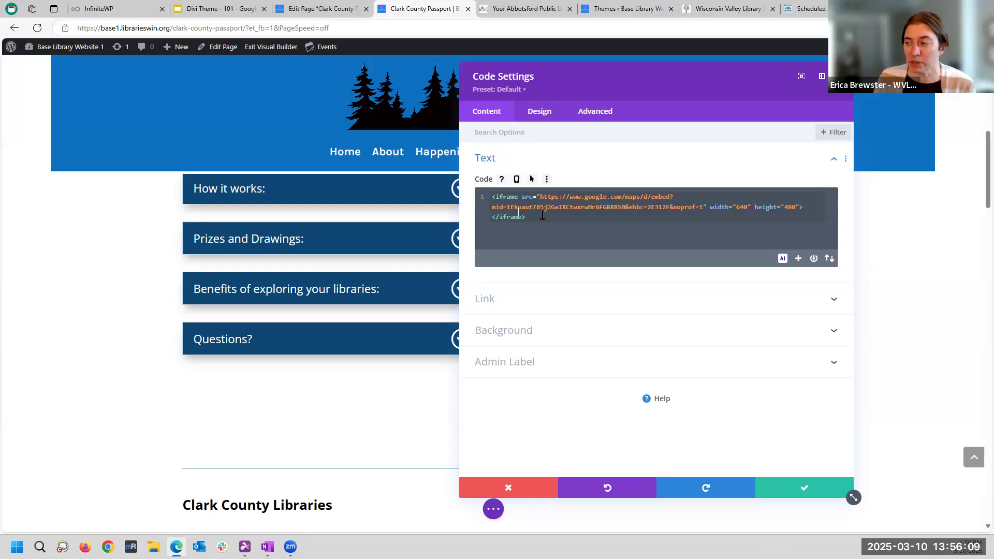
{"action": "left_click", "coordinate": [506, 491]}
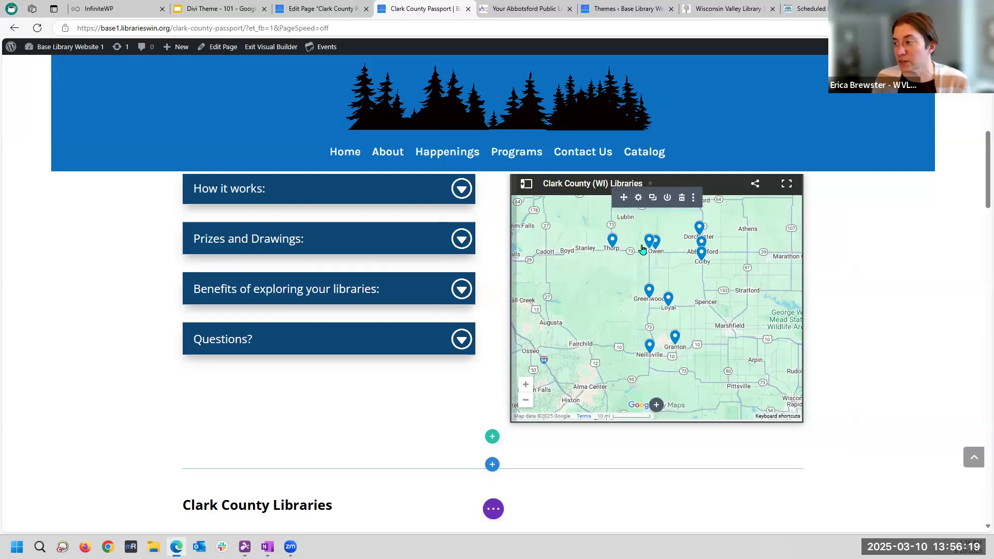
{"action": "left_click", "coordinate": [276, 47]}
{"action": "left_click", "coordinate": [474, 348]}
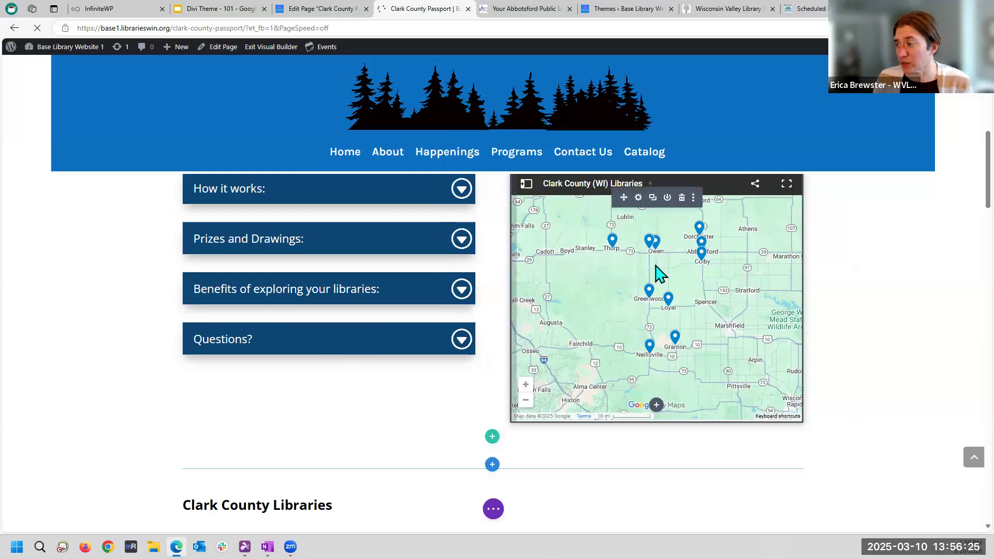
Show the embedded Clark County libraries map on the published passport page, zooming within the map.
{"action": "scroll", "coordinate": [641, 362], "scroll_direction": "down", "scroll_amount": 7}
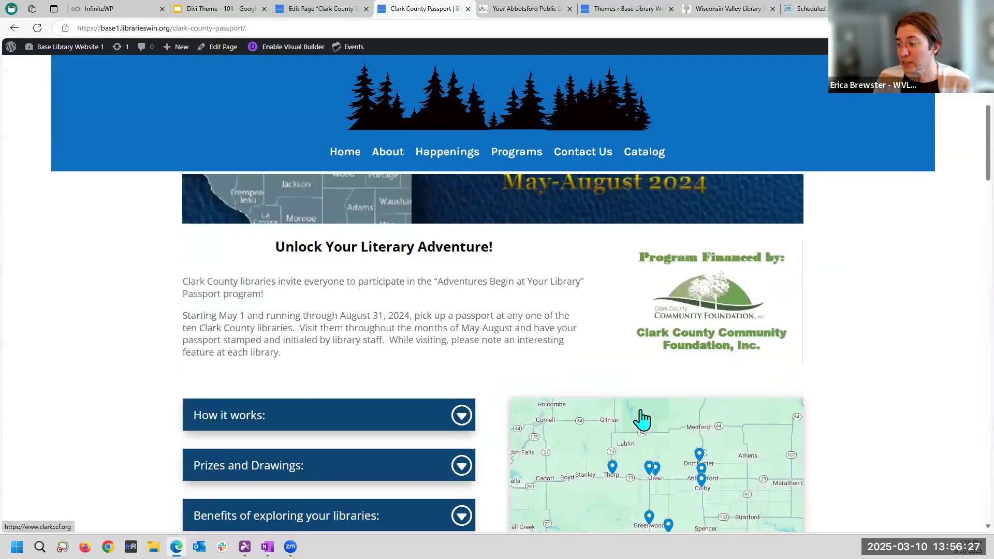
{"action": "scroll", "coordinate": [642, 418], "scroll_direction": "down", "scroll_amount": 4}
{"action": "double_click", "coordinate": [651, 305]}
{"action": "scroll", "coordinate": [651, 306], "scroll_direction": "up", "scroll_amount": 3}
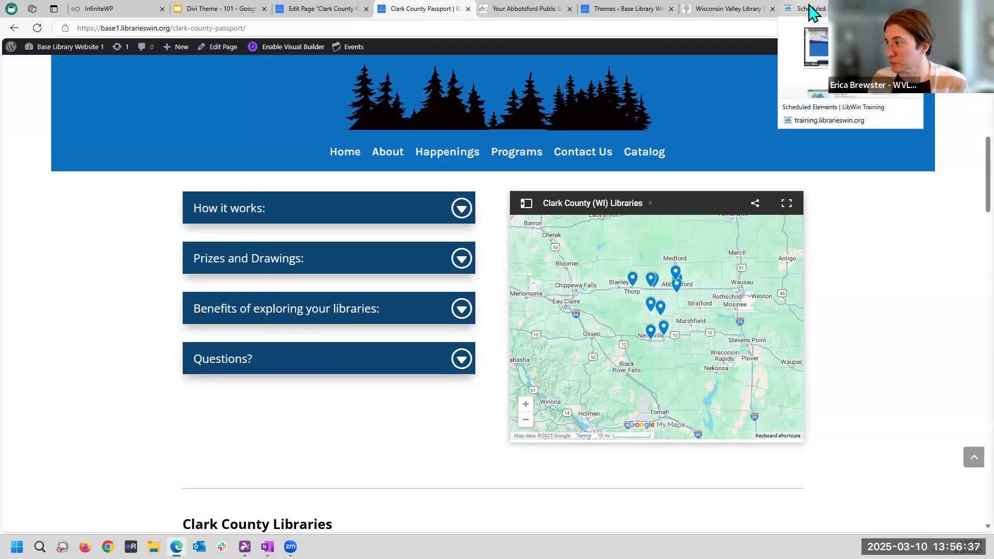
Return to the Divi Theme - 101 slides, present the slide on modules for website navigation, and exit the slideshow.
{"action": "left_click", "coordinate": [236, 9]}
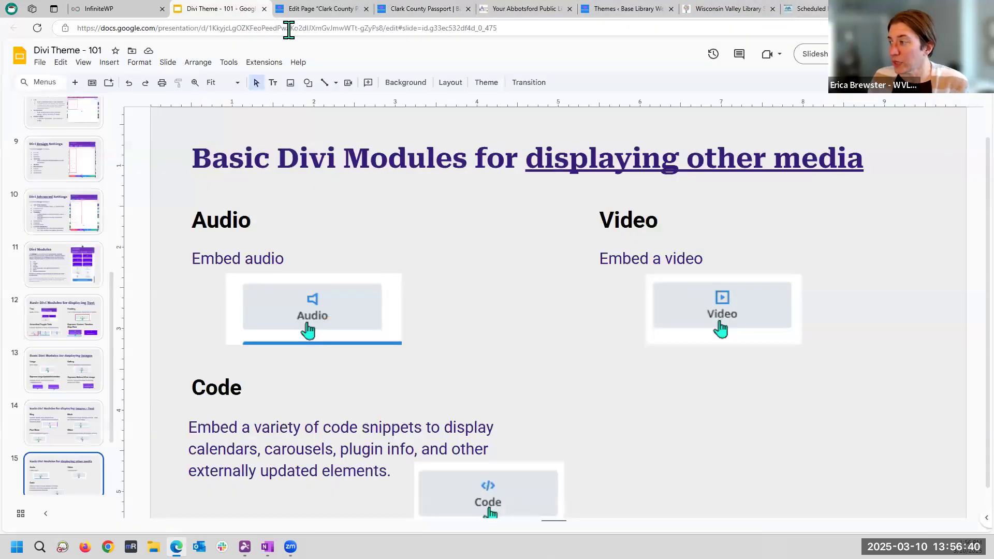
{"action": "left_click", "coordinate": [815, 53]}
{"action": "key", "text": "Right"}
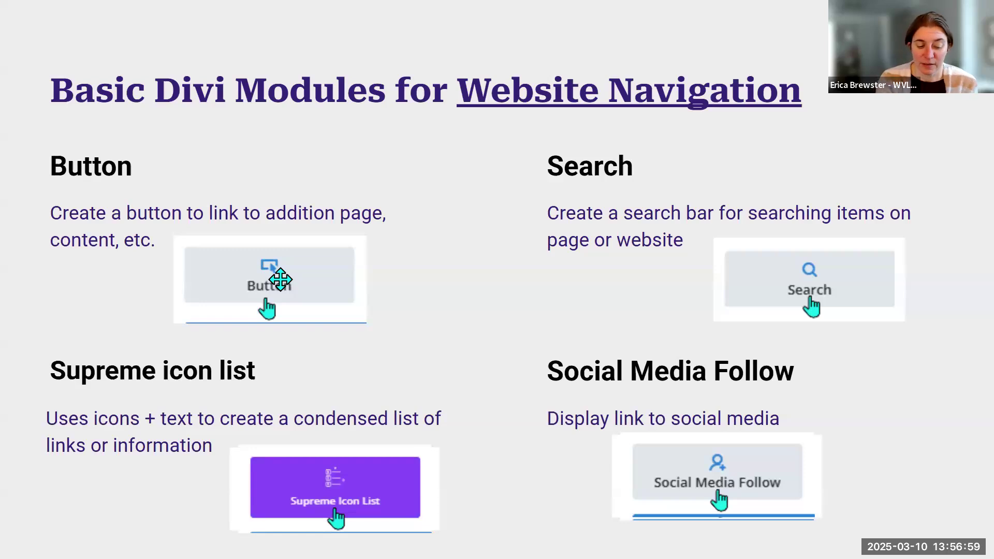
{"action": "key", "text": "Escape"}
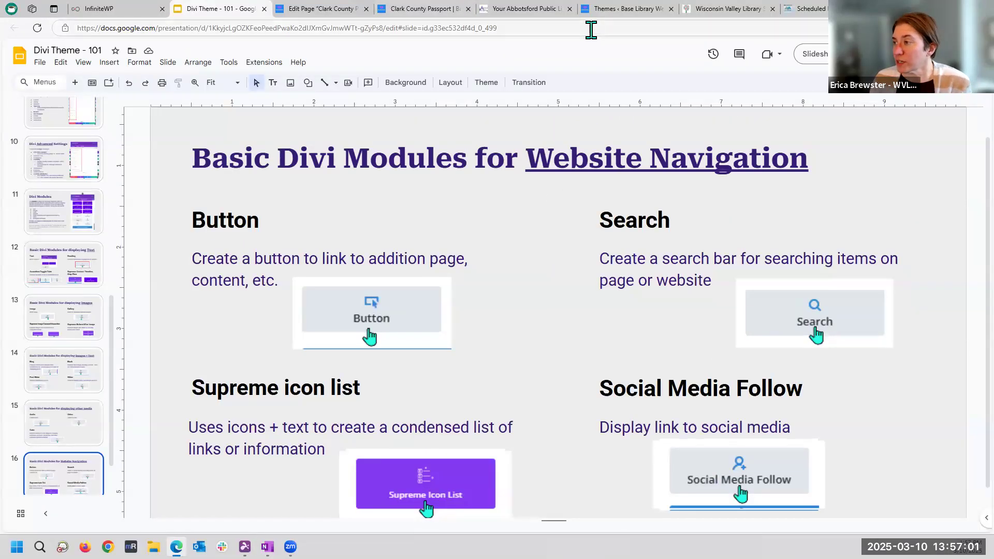
On the Abbotsford Public Library site, follow the View all Online Resources button and review the Online Resources page's category buttons and search bar.
{"action": "left_click", "coordinate": [525, 9]}
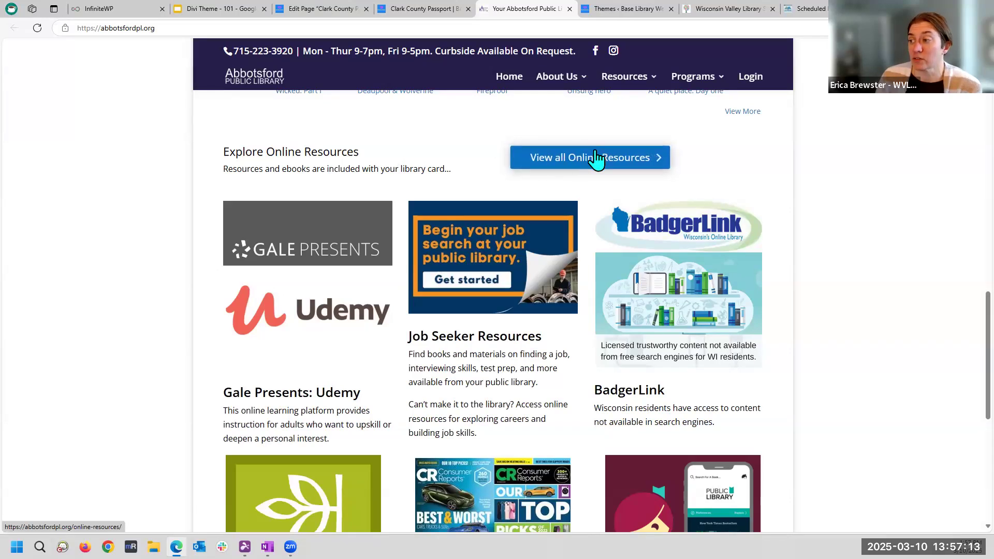
{"action": "left_click", "coordinate": [571, 158]}
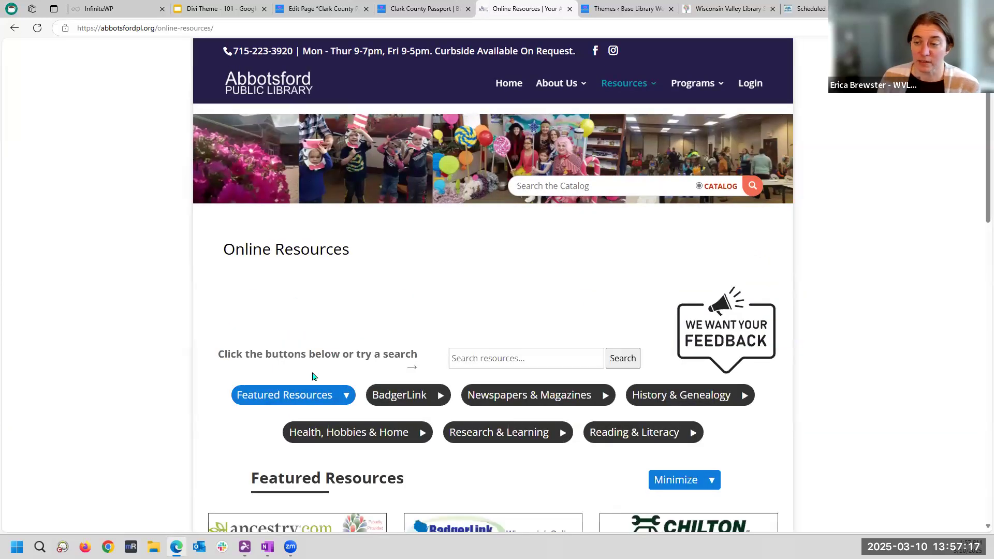
{"action": "scroll", "coordinate": [313, 376], "scroll_direction": "down", "scroll_amount": 5}
{"action": "scroll", "coordinate": [312, 376], "scroll_direction": "up", "scroll_amount": 5}
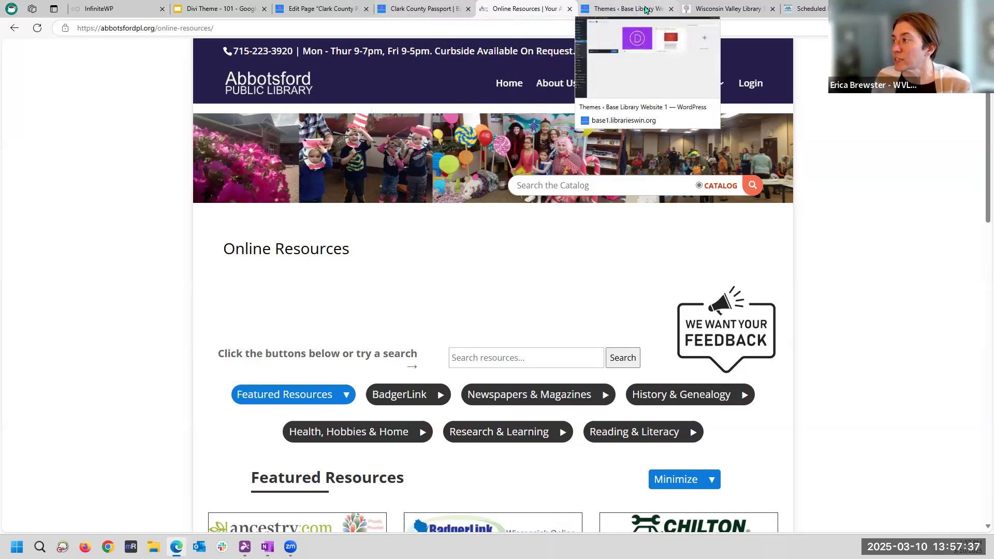
Check the website navigation slide again, and show the popular resources and buttons on the Wisconsin Valley Library Service home page.
{"action": "left_click", "coordinate": [228, 9]}
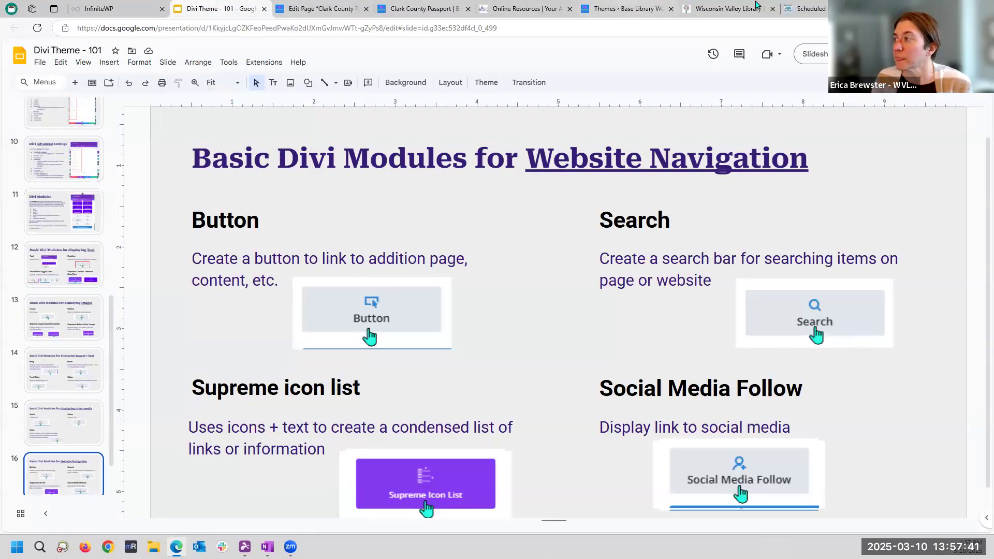
{"action": "left_click", "coordinate": [739, 7]}
{"action": "scroll", "coordinate": [961, 337], "scroll_direction": "down", "scroll_amount": 15}
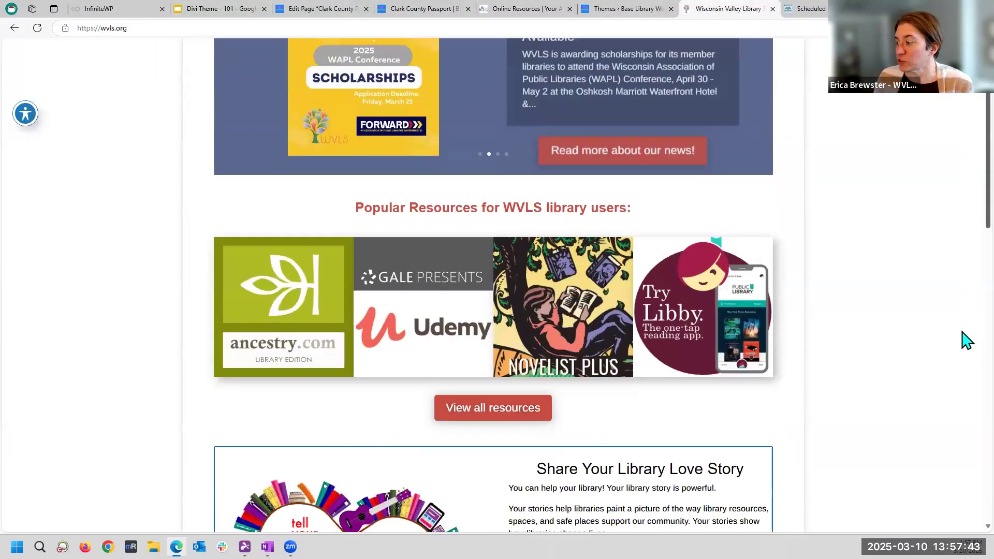
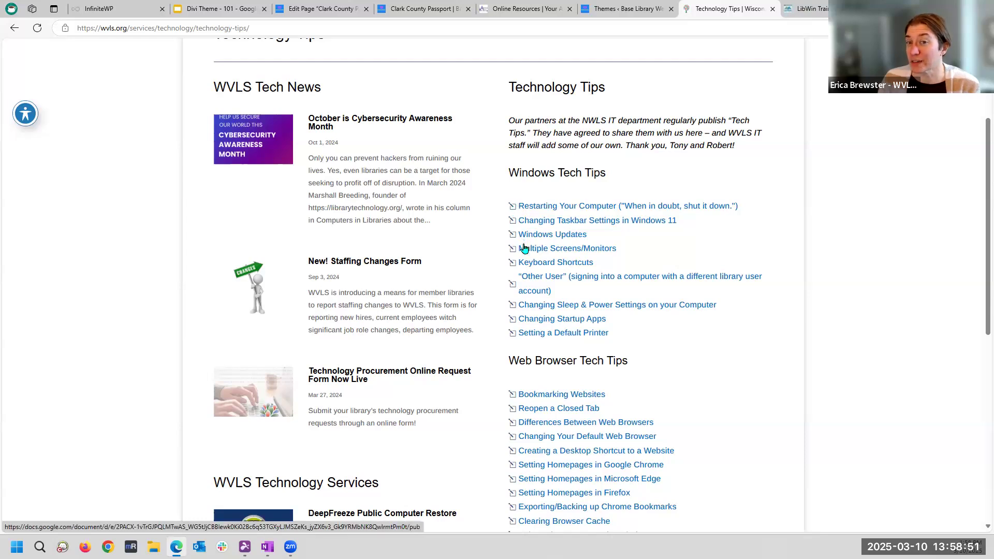
Examine the icon lists of tech tip links on the WVLS Technology Tips page.
{"action": "scroll", "coordinate": [656, 330], "scroll_direction": "down", "scroll_amount": 3}
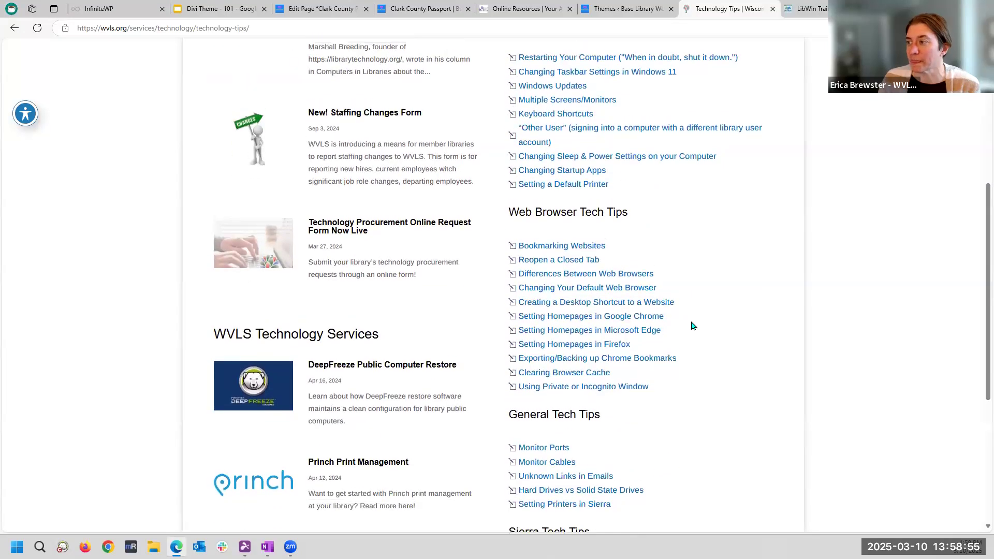
{"action": "scroll", "coordinate": [693, 325], "scroll_direction": "up", "scroll_amount": 1}
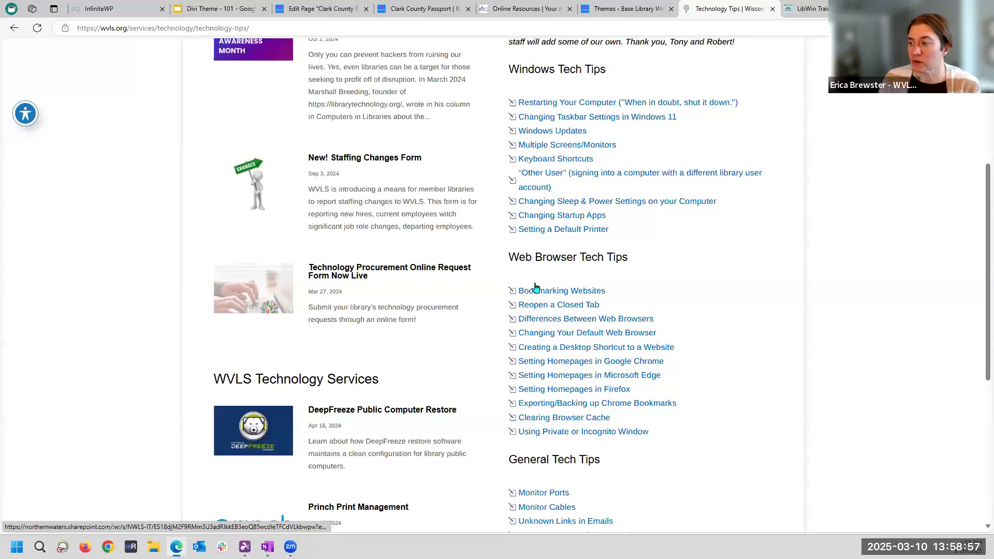
{"action": "scroll", "coordinate": [543, 409], "scroll_direction": "down", "scroll_amount": 2}
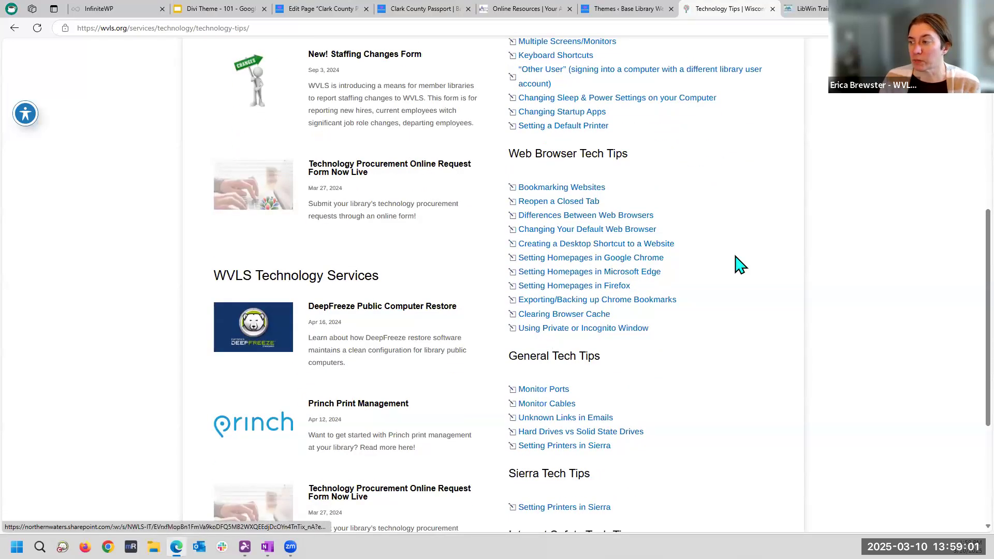
Show the search bar on the LibWin Training home page, and bring up the slide on modules for content organization.
{"action": "left_click", "coordinate": [809, 9]}
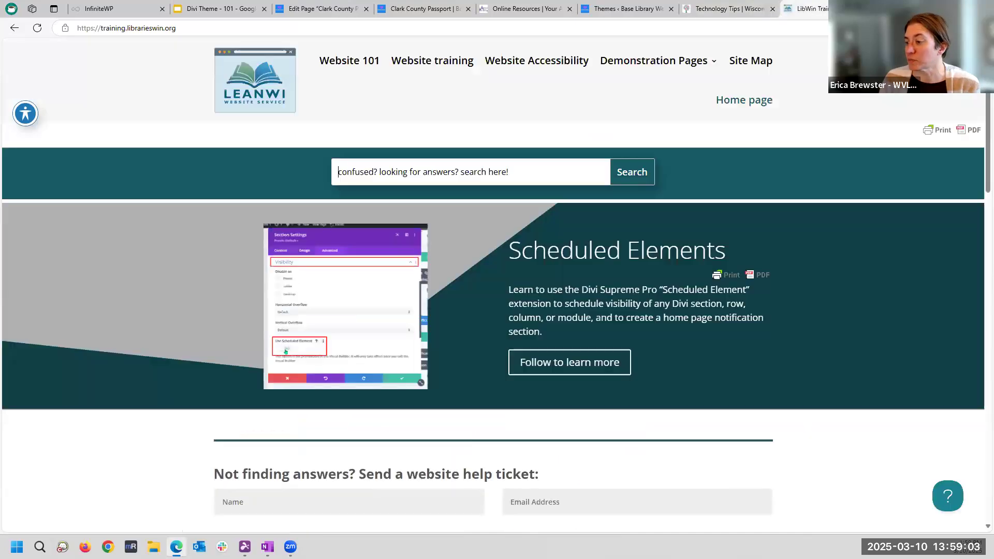
{"action": "left_click", "coordinate": [251, 9]}
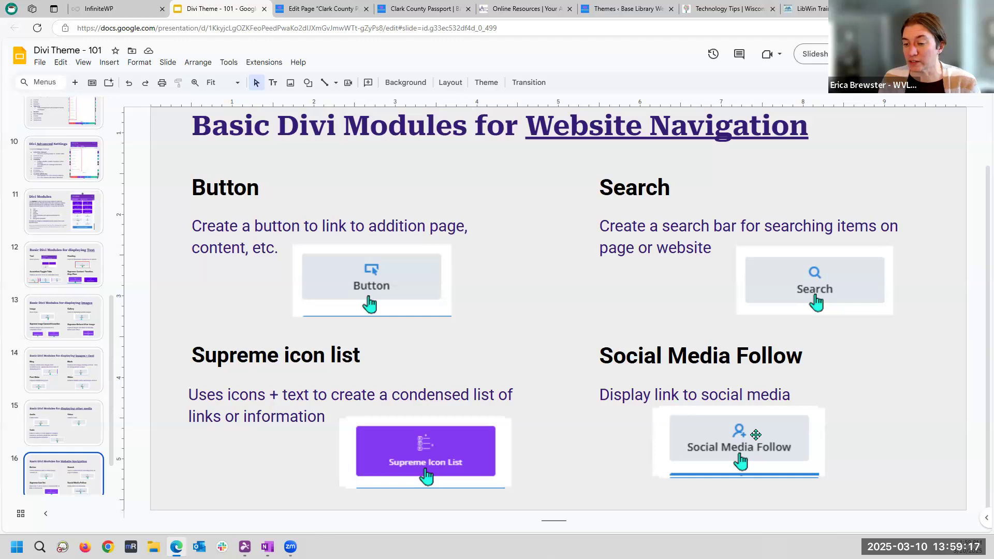
{"action": "scroll", "coordinate": [756, 435], "scroll_direction": "down", "scroll_amount": 3}
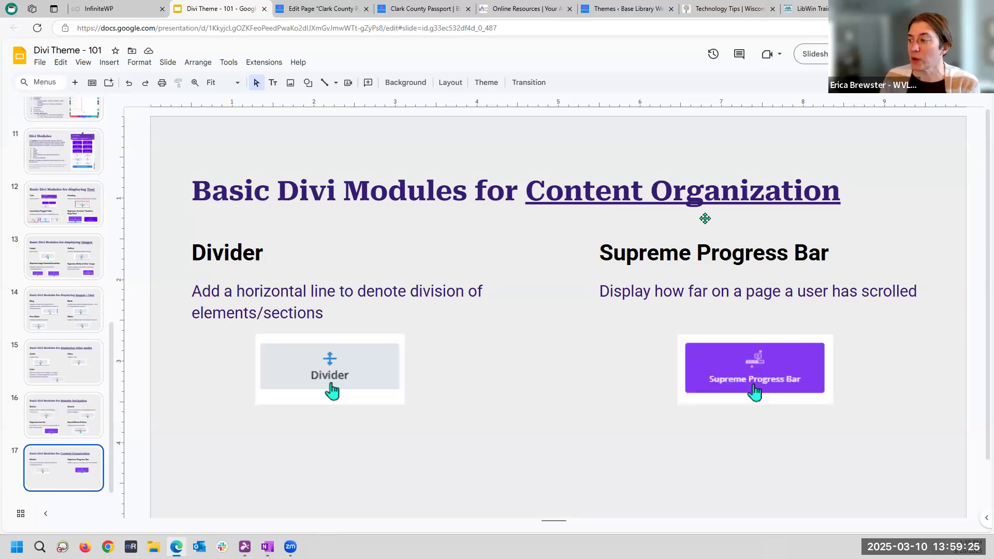
Return to the WVLS Technology Tips page and examine its divider lines from the page title down to the footer.
{"action": "key", "text": "ctrl+7"}
{"action": "scroll", "coordinate": [438, 279], "scroll_direction": "up", "scroll_amount": 5}
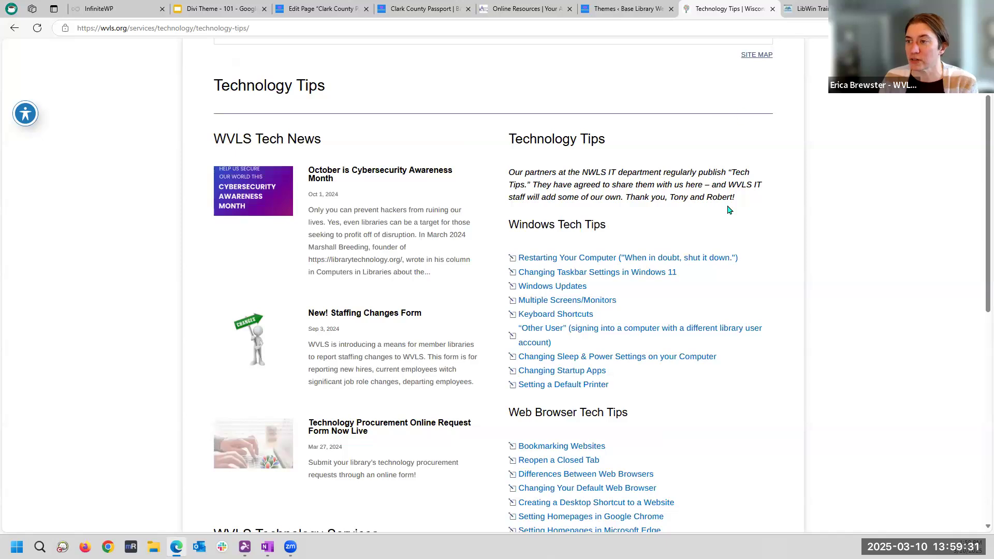
{"action": "scroll", "coordinate": [728, 209], "scroll_direction": "up", "scroll_amount": 2}
{"action": "scroll", "coordinate": [726, 224], "scroll_direction": "down", "scroll_amount": 10}
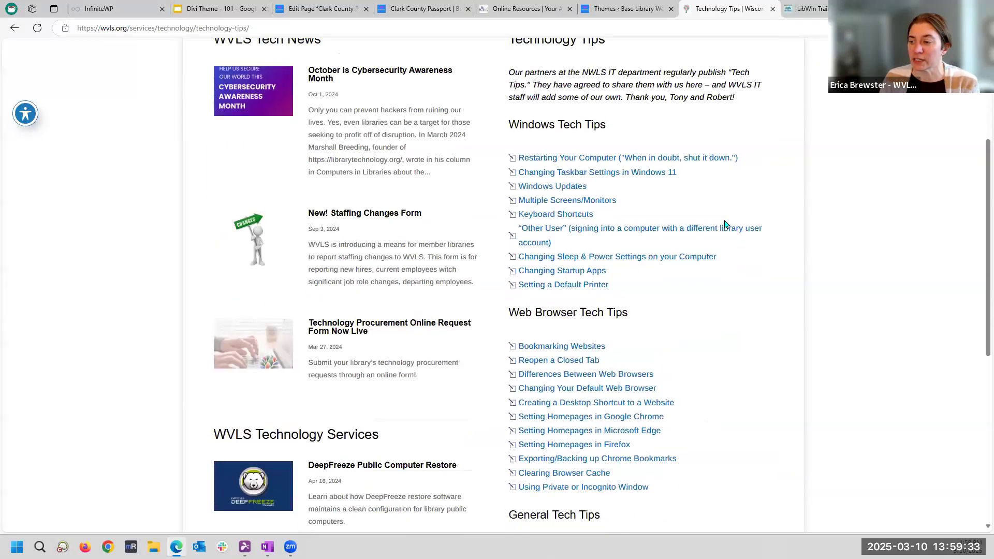
{"action": "scroll", "coordinate": [724, 222], "scroll_direction": "up", "scroll_amount": 10}
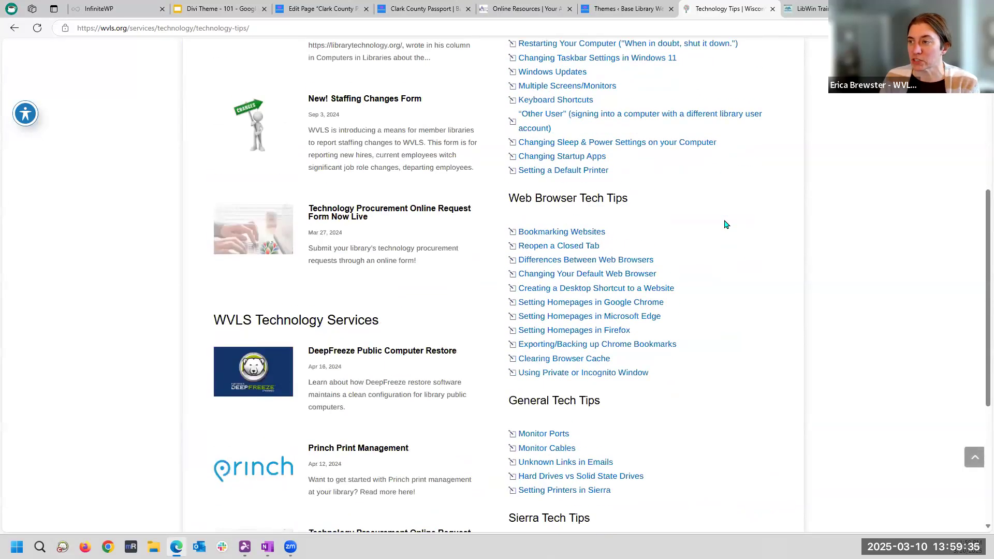
{"action": "scroll", "coordinate": [724, 225], "scroll_direction": "down", "scroll_amount": 10}
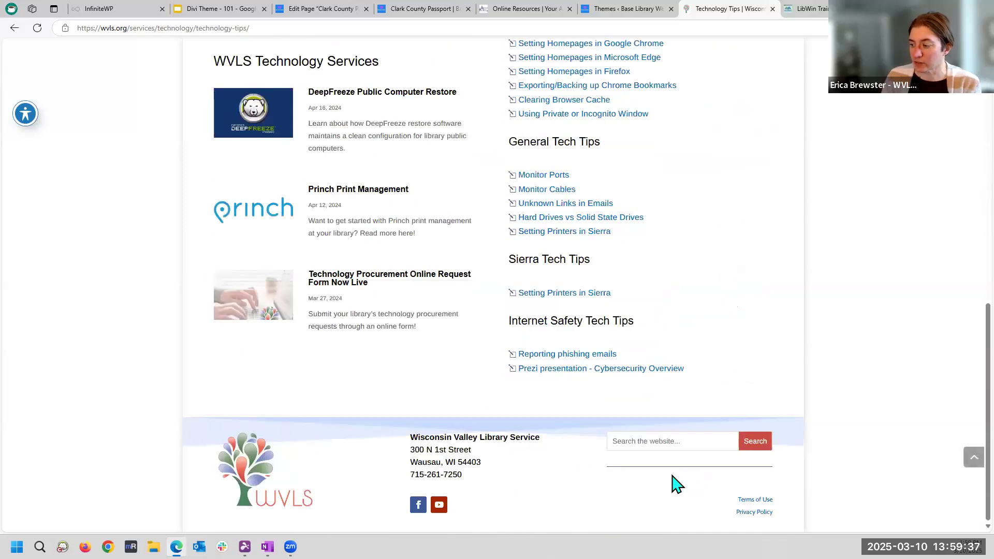
{"action": "scroll", "coordinate": [693, 140], "scroll_direction": "up", "scroll_amount": 4}
{"action": "scroll", "coordinate": [694, 141], "scroll_direction": "up", "scroll_amount": 8}
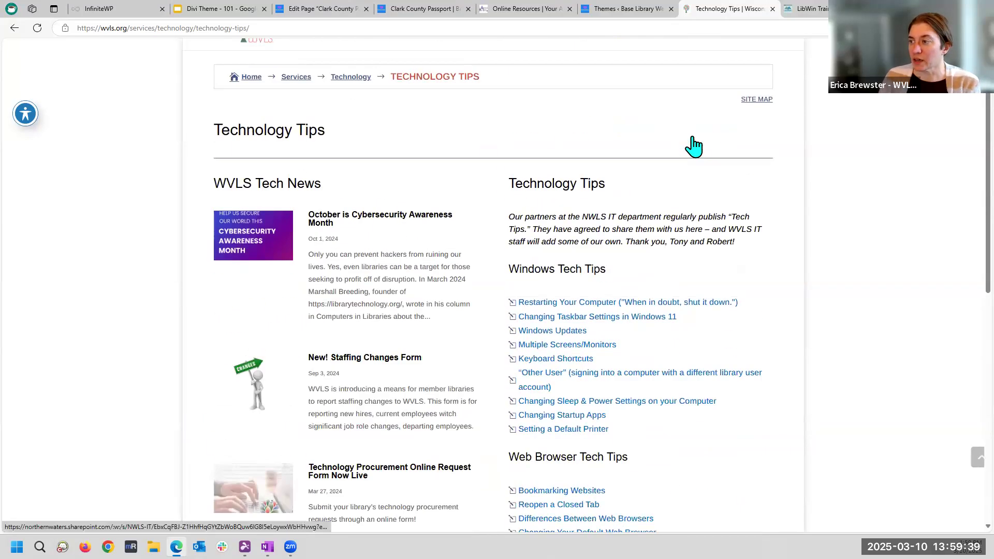
Open the Makerspace and Equipment page under Services, examine its scroll progress bar down through the Memory Kits, and return to the page top.
{"action": "mouse_move", "coordinate": [470, 84]}
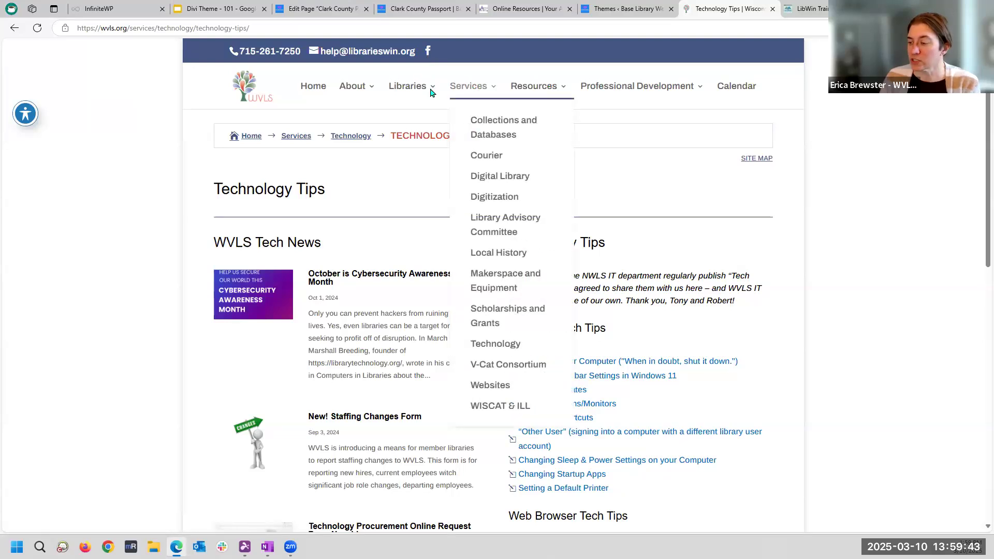
{"action": "mouse_move", "coordinate": [508, 94]}
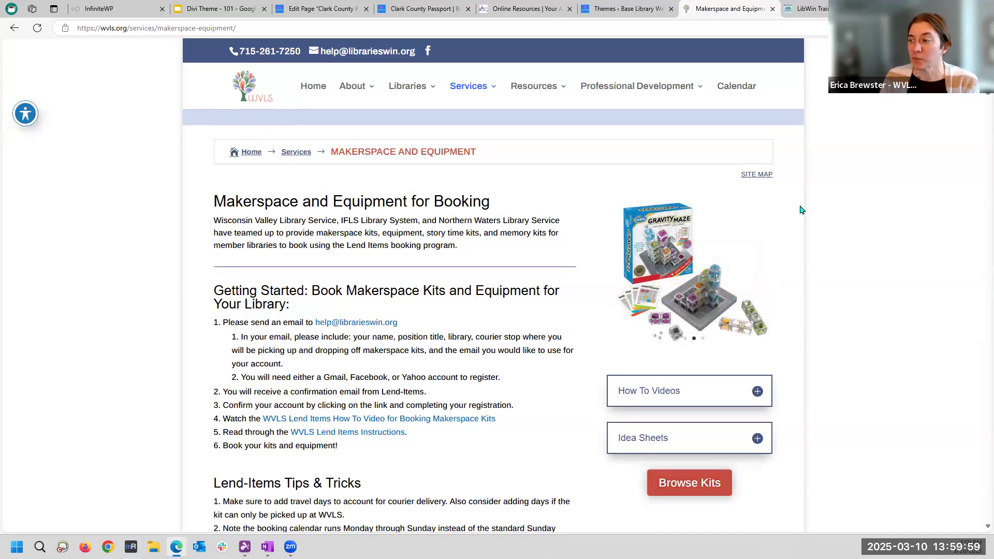
{"action": "scroll", "coordinate": [870, 202], "scroll_direction": "down", "scroll_amount": 5}
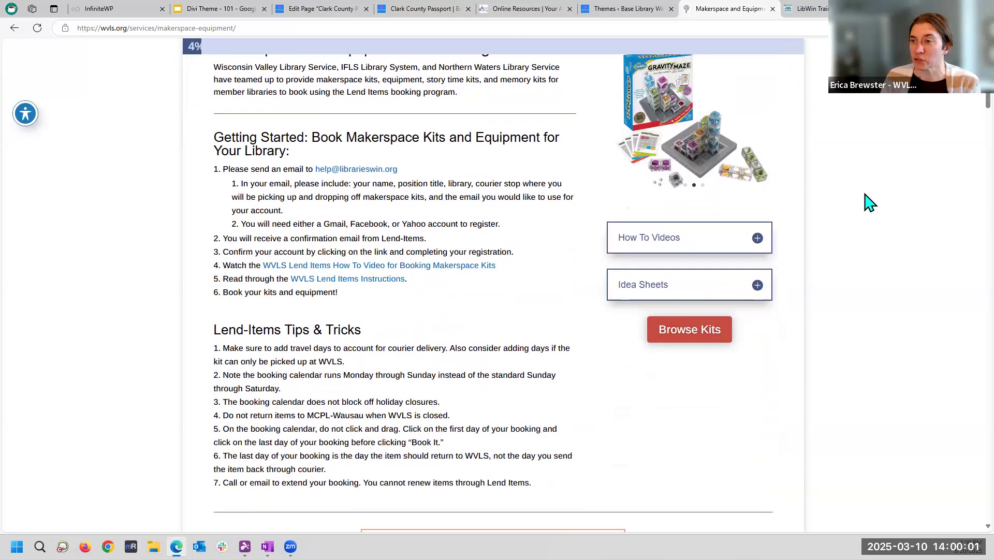
{"action": "scroll", "coordinate": [931, 181], "scroll_direction": "down", "scroll_amount": 4}
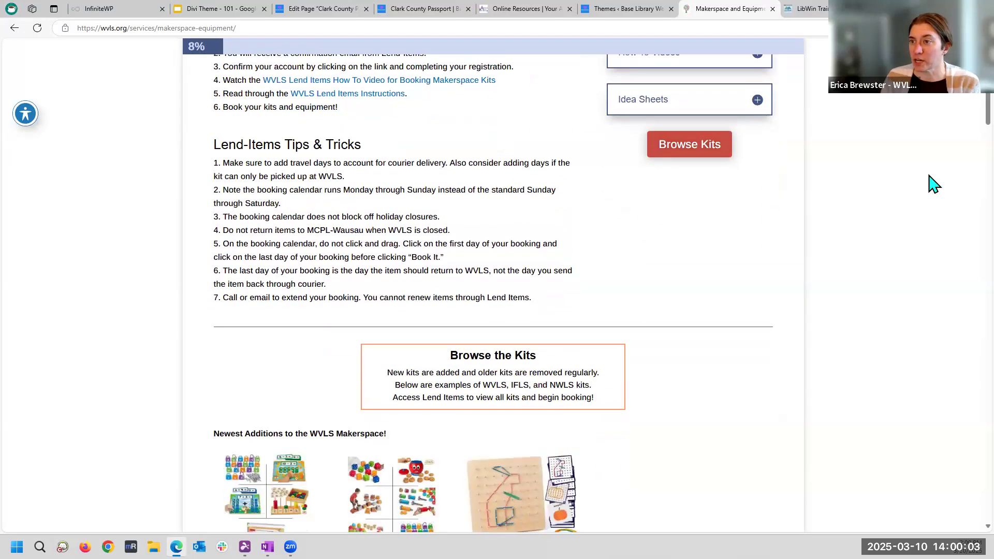
{"action": "scroll", "coordinate": [931, 180], "scroll_direction": "down", "scroll_amount": 9}
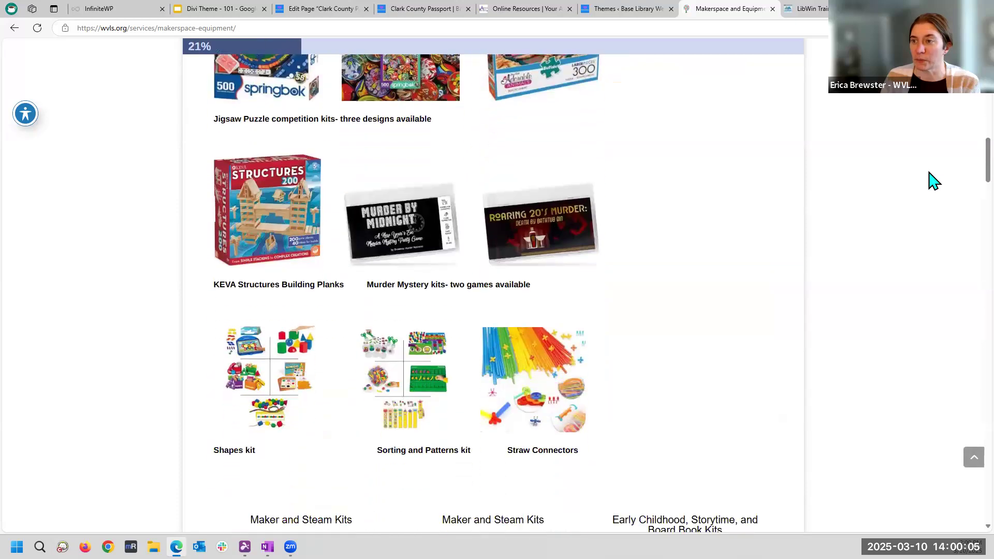
{"action": "scroll", "coordinate": [932, 180], "scroll_direction": "down", "scroll_amount": 7}
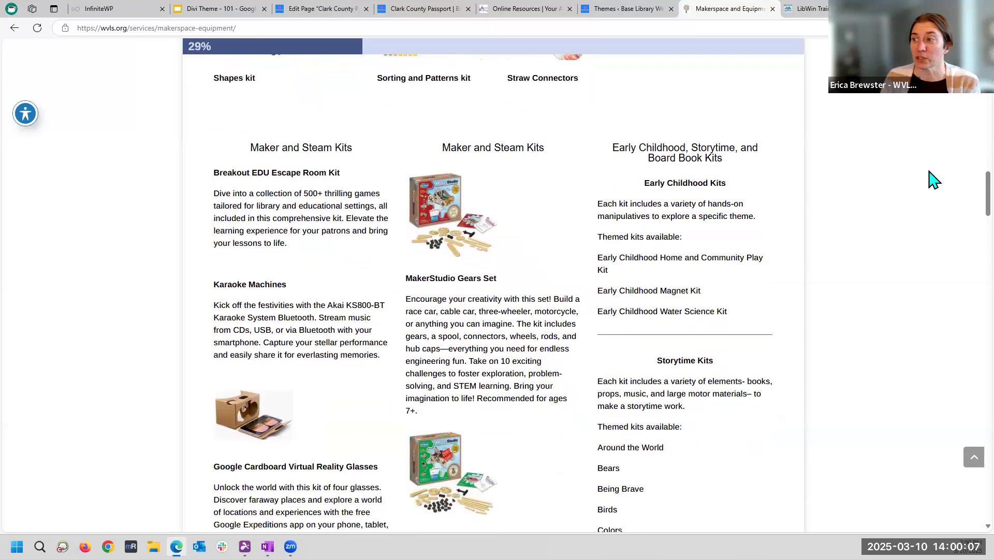
{"action": "scroll", "coordinate": [931, 180], "scroll_direction": "down", "scroll_amount": 4}
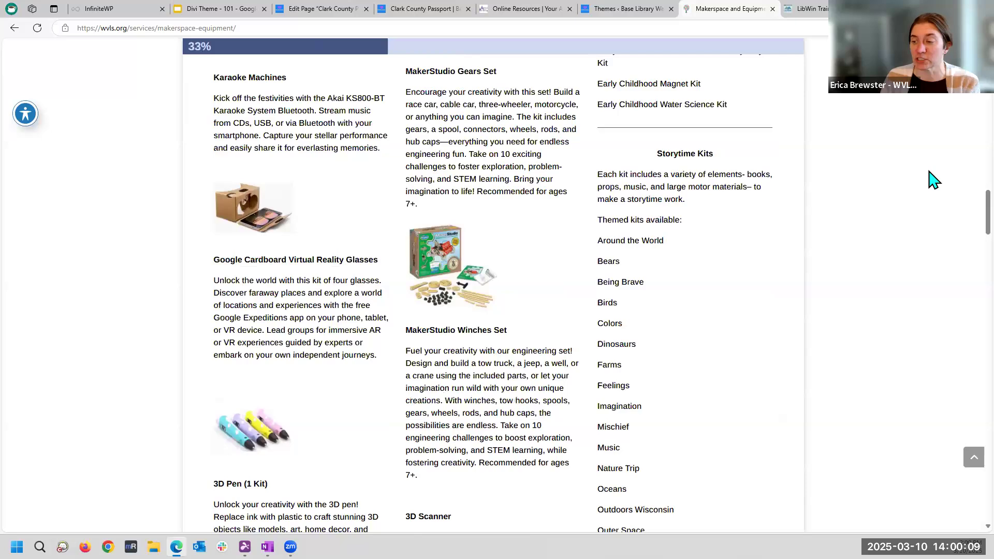
{"action": "scroll", "coordinate": [932, 180], "scroll_direction": "down", "scroll_amount": 12}
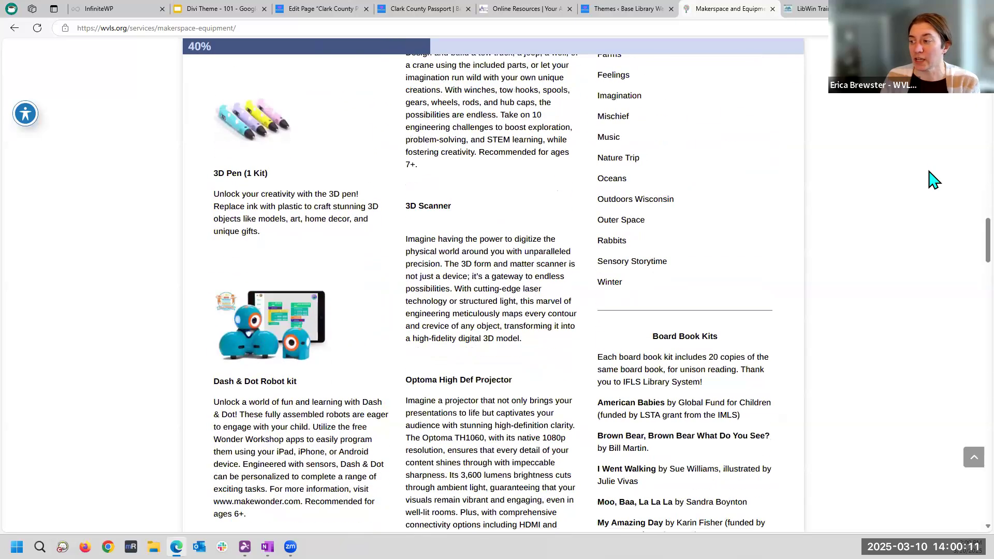
{"action": "scroll", "coordinate": [932, 180], "scroll_direction": "down", "scroll_amount": 10}
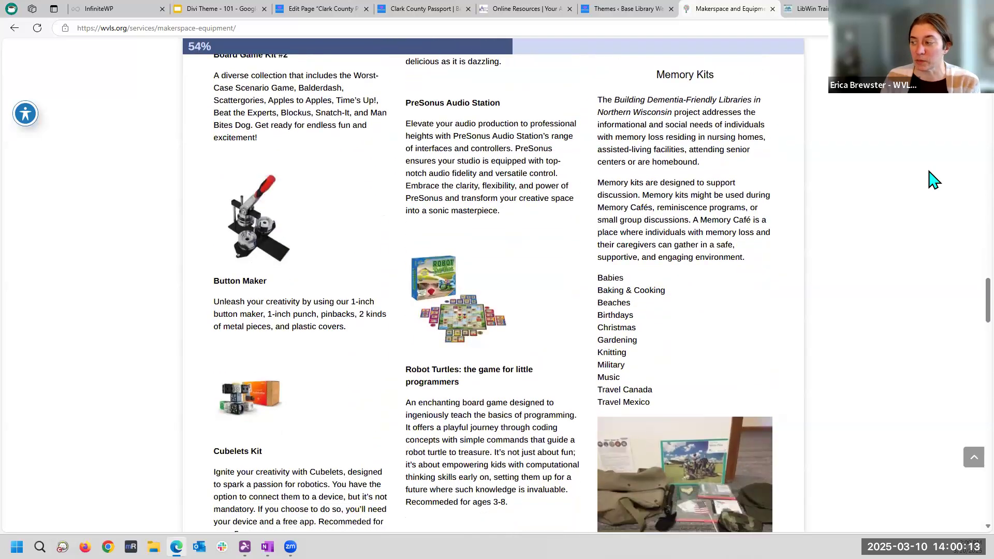
{"action": "left_click", "coordinate": [973, 459]}
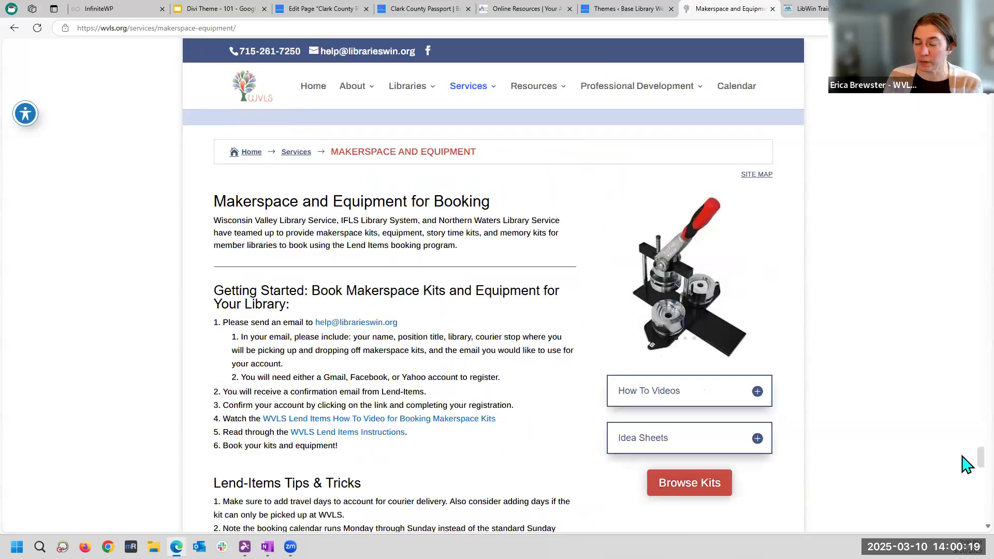
Demonstrate the Makerspace page's progress bar again down to the Maker and Steam Kits and Storytime Kits.
{"action": "scroll", "coordinate": [857, 380], "scroll_direction": "down", "scroll_amount": 5}
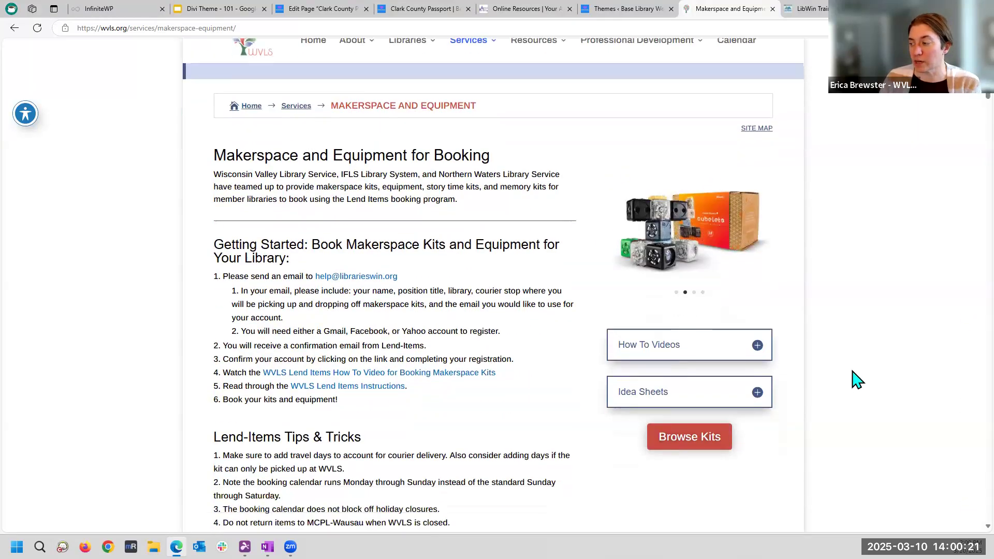
{"action": "scroll", "coordinate": [856, 381], "scroll_direction": "down", "scroll_amount": 10}
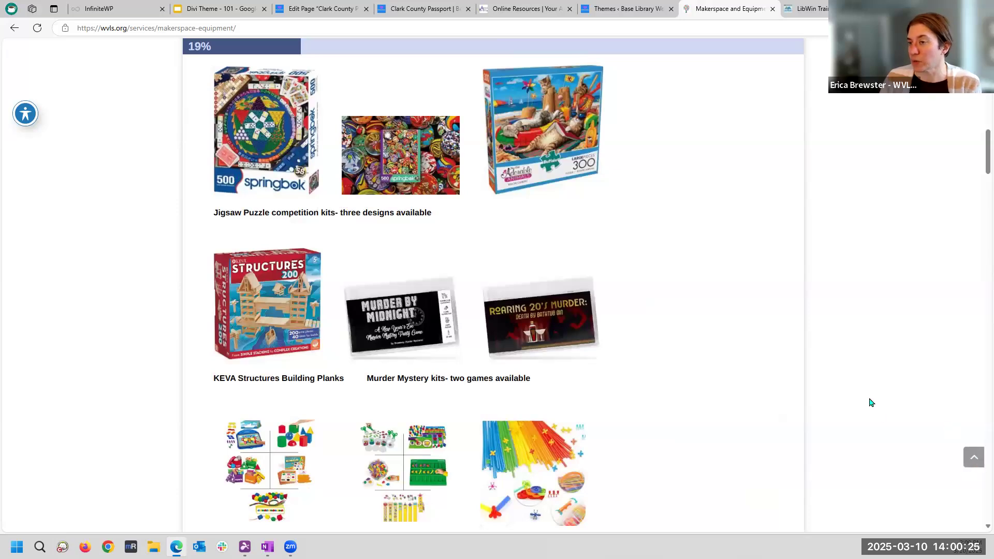
{"action": "scroll", "coordinate": [871, 402], "scroll_direction": "down", "scroll_amount": 10}
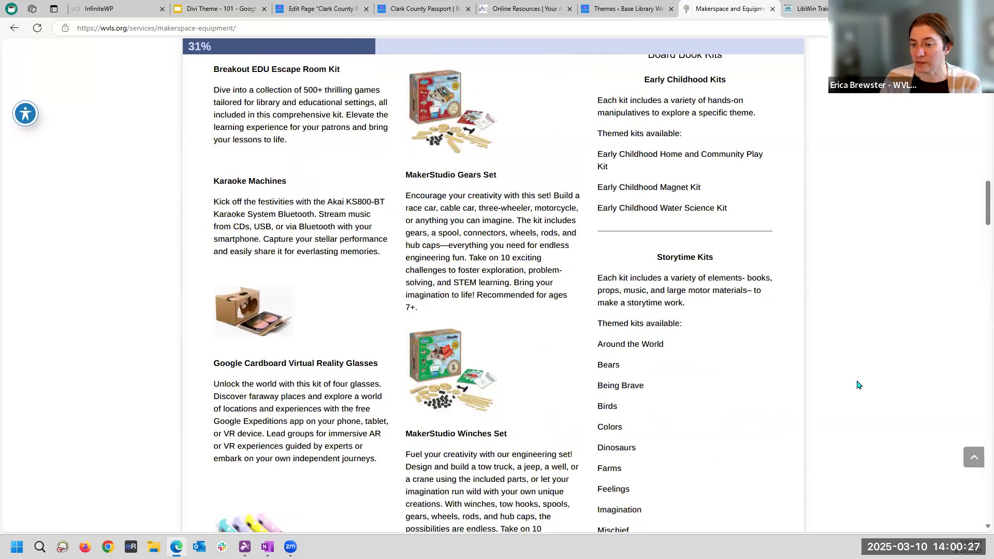
Follow the Makerspace page's progress bar further down to the Board Book Kits.
{"action": "scroll", "coordinate": [857, 385], "scroll_direction": "down", "scroll_amount": 10}
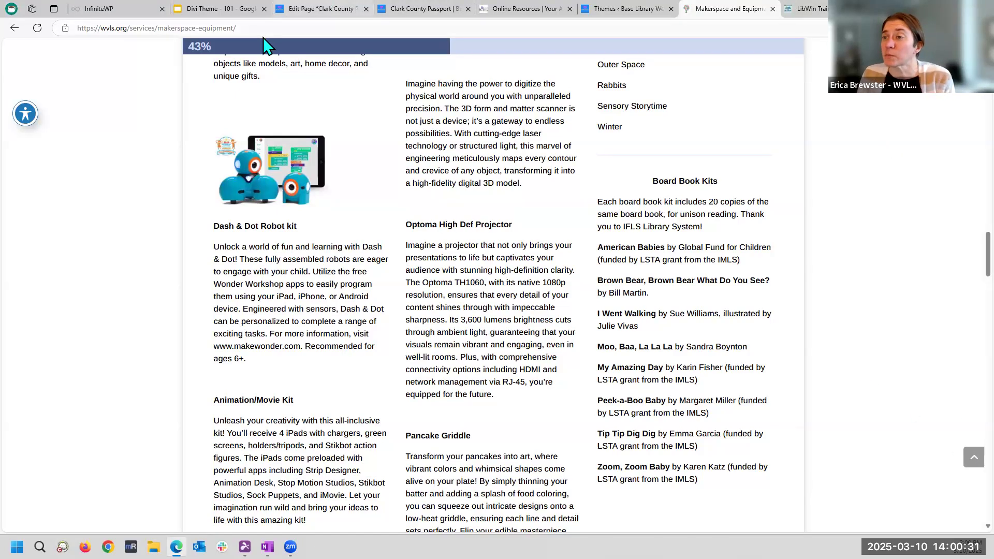
{"action": "mouse_move", "coordinate": [218, 4]}
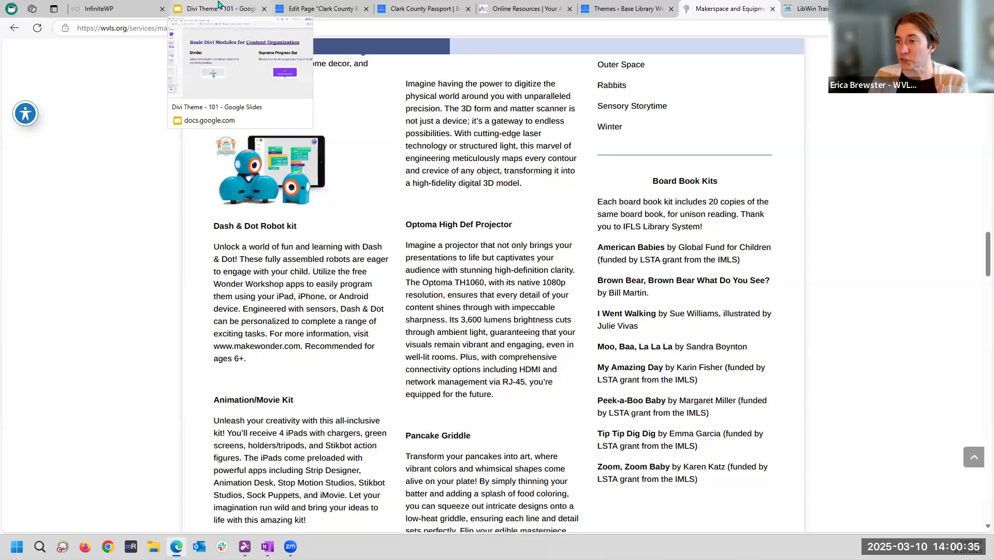
Return to the Clark County Passport page editor and rename the Abbotsford blurb module as "Abbotsford Library - Blurb".
{"action": "left_click", "coordinate": [412, 8]}
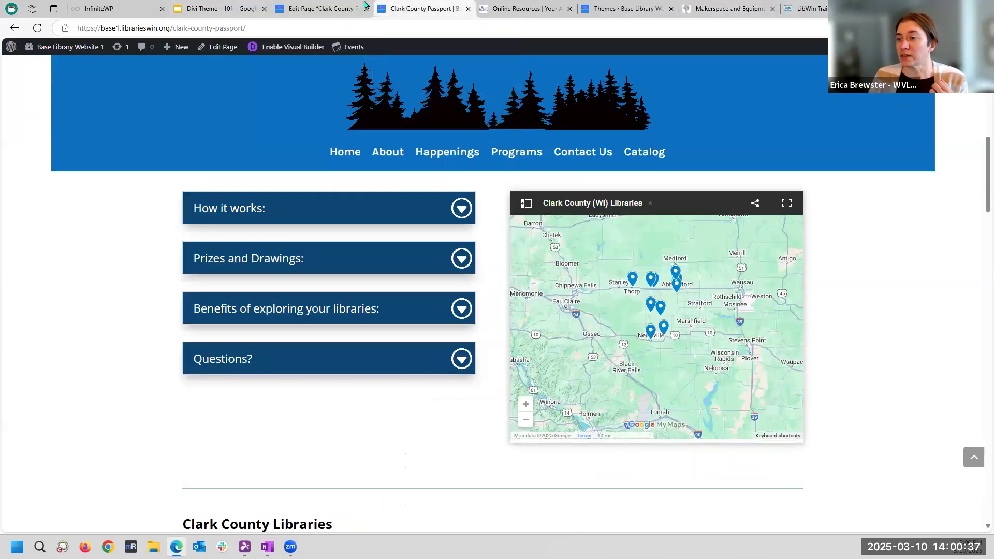
{"action": "left_click", "coordinate": [305, 7]}
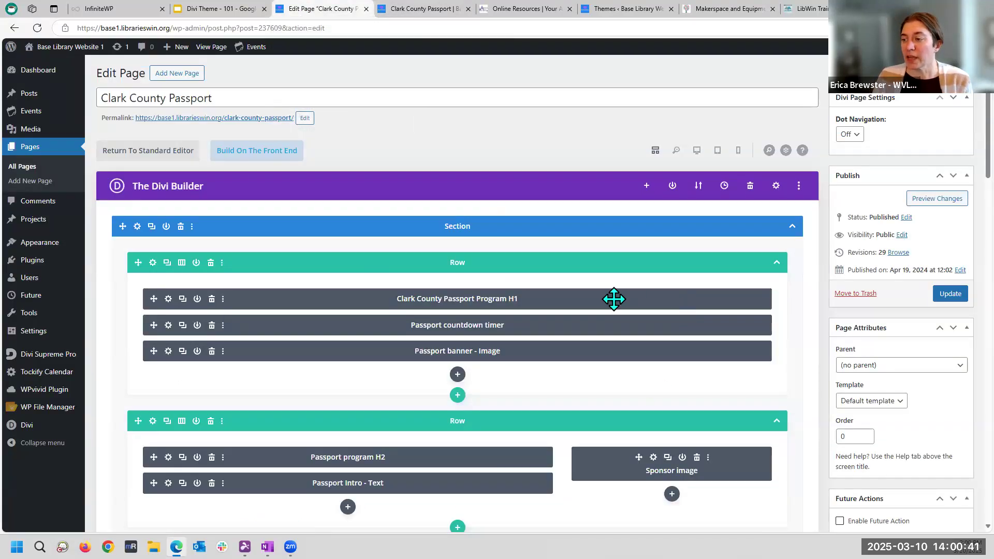
{"action": "scroll", "coordinate": [612, 297], "scroll_direction": "down", "scroll_amount": 2}
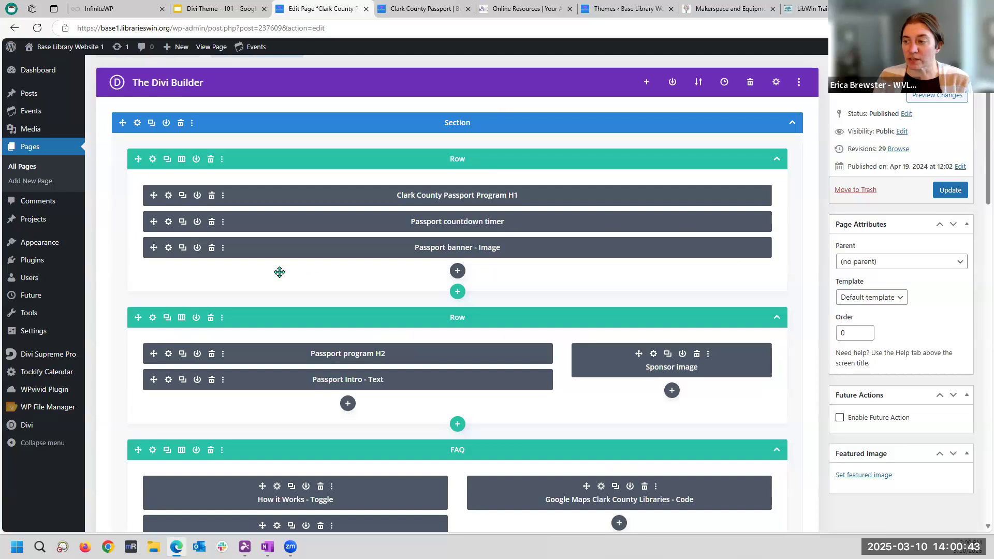
{"action": "scroll", "coordinate": [621, 356], "scroll_direction": "down", "scroll_amount": 6}
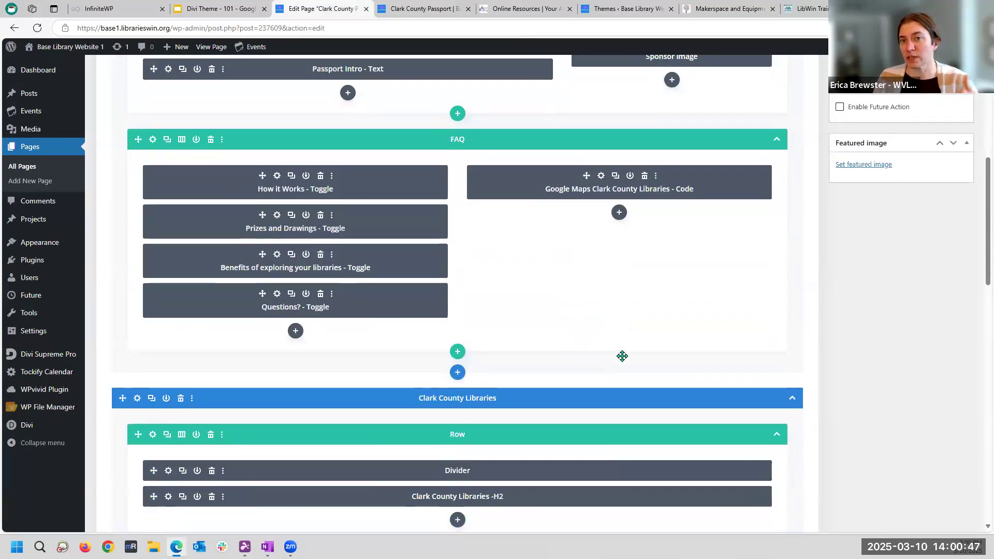
{"action": "scroll", "coordinate": [621, 356], "scroll_direction": "down", "scroll_amount": 3}
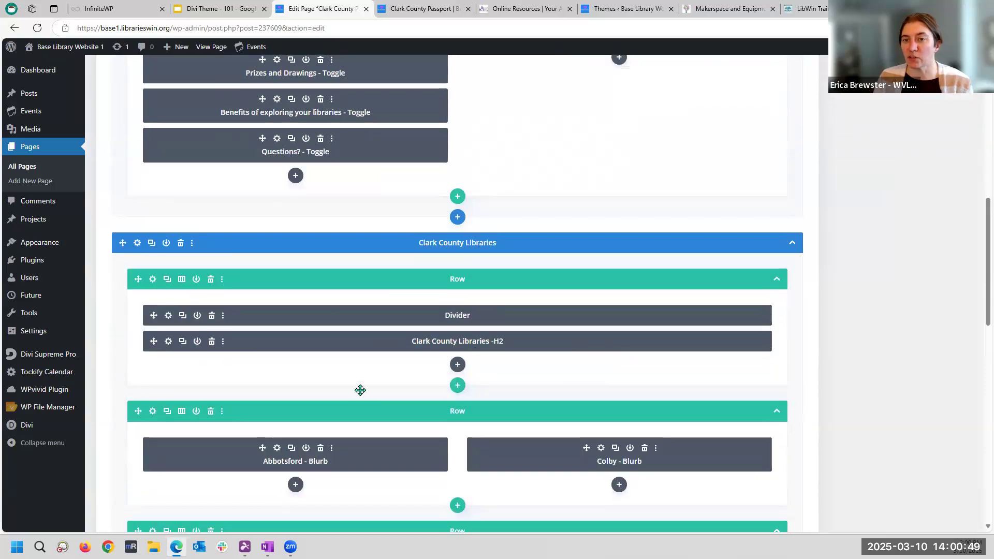
{"action": "scroll", "coordinate": [526, 404], "scroll_direction": "down", "scroll_amount": 6}
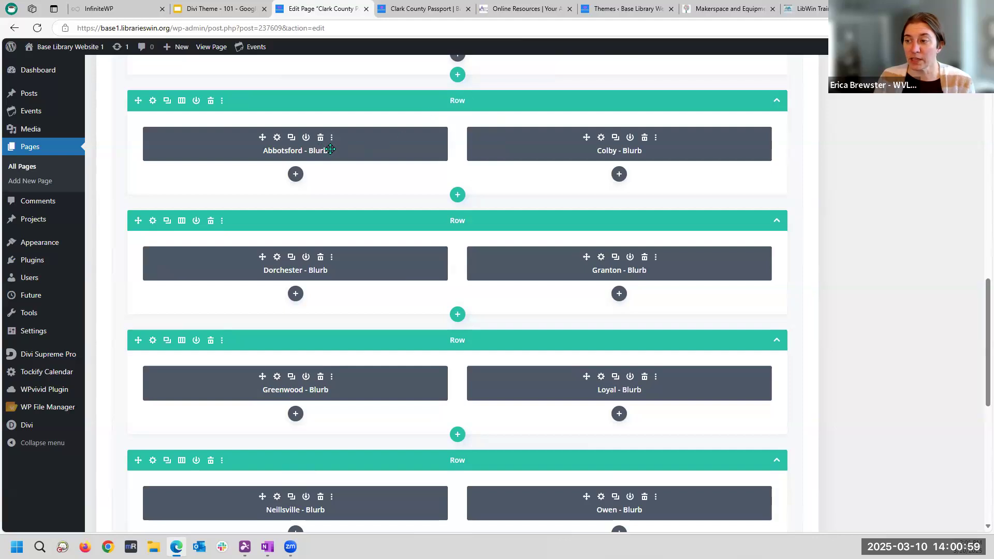
{"action": "type", "text": "Library"}
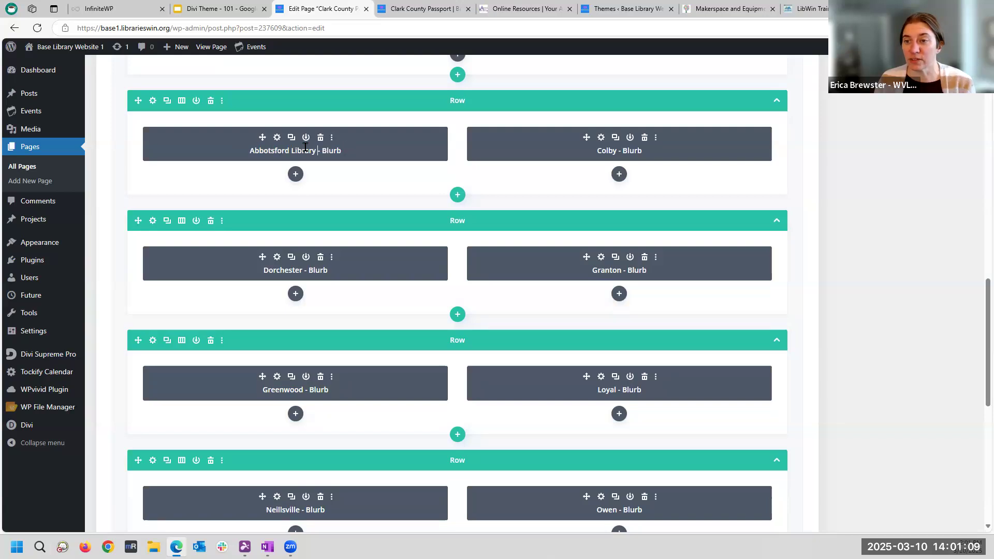
Switch to the live Clark County Passport page, examine the library blurbs from Abbotsford down to Withee, and return to the page top.
{"action": "scroll", "coordinate": [644, 174], "scroll_direction": "up", "scroll_amount": 5}
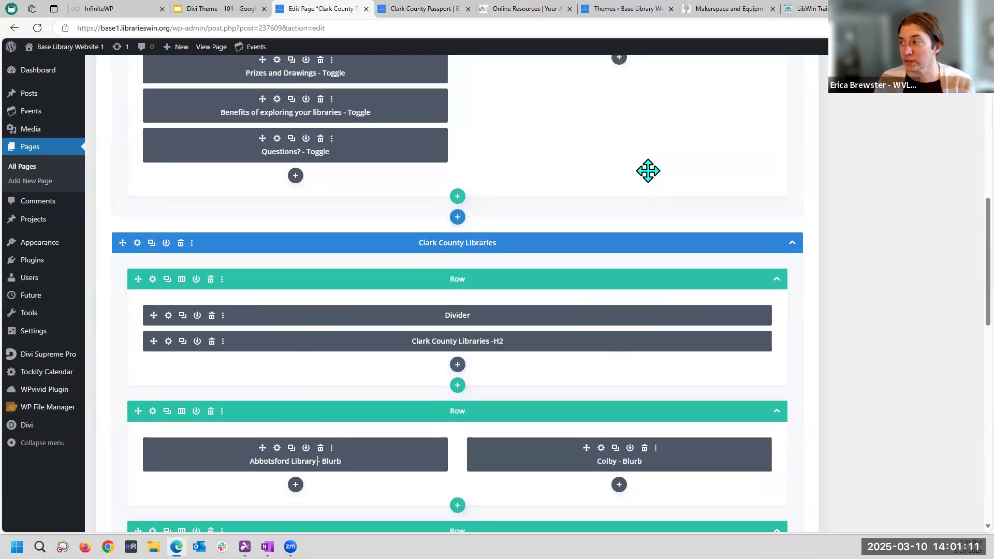
{"action": "scroll", "coordinate": [647, 171], "scroll_direction": "up", "scroll_amount": 10}
{"action": "left_click", "coordinate": [442, 8]}
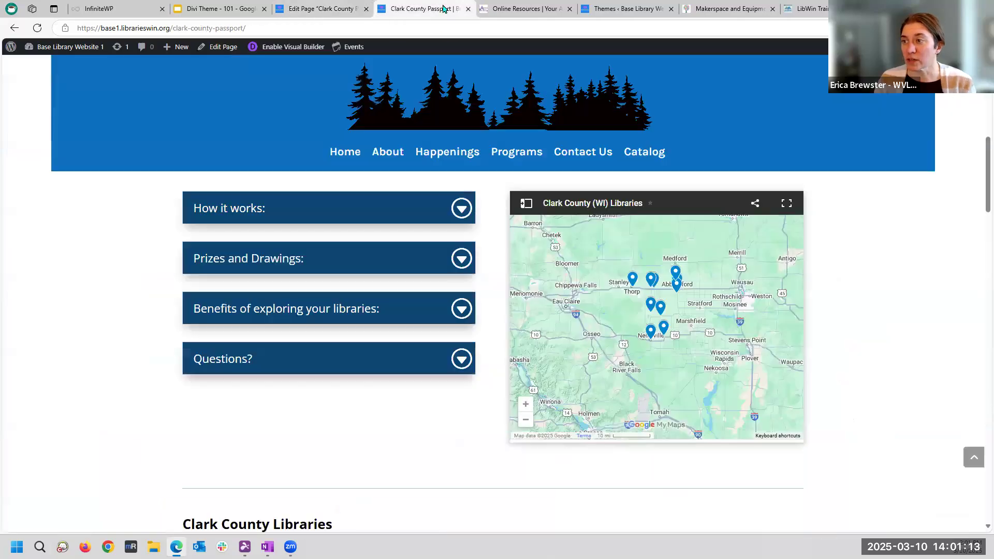
{"action": "scroll", "coordinate": [275, 197], "scroll_direction": "down", "scroll_amount": 8}
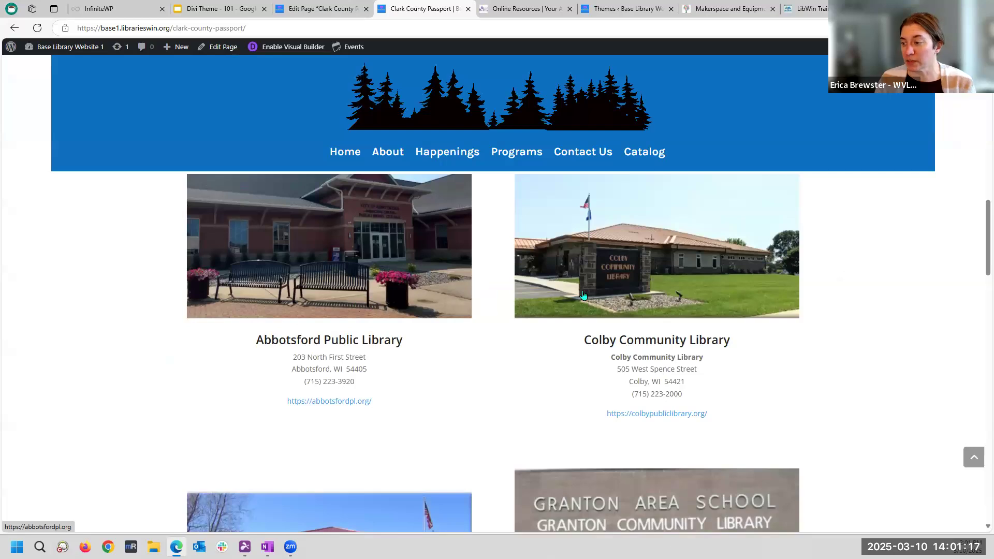
{"action": "scroll", "coordinate": [585, 297], "scroll_direction": "down", "scroll_amount": 5}
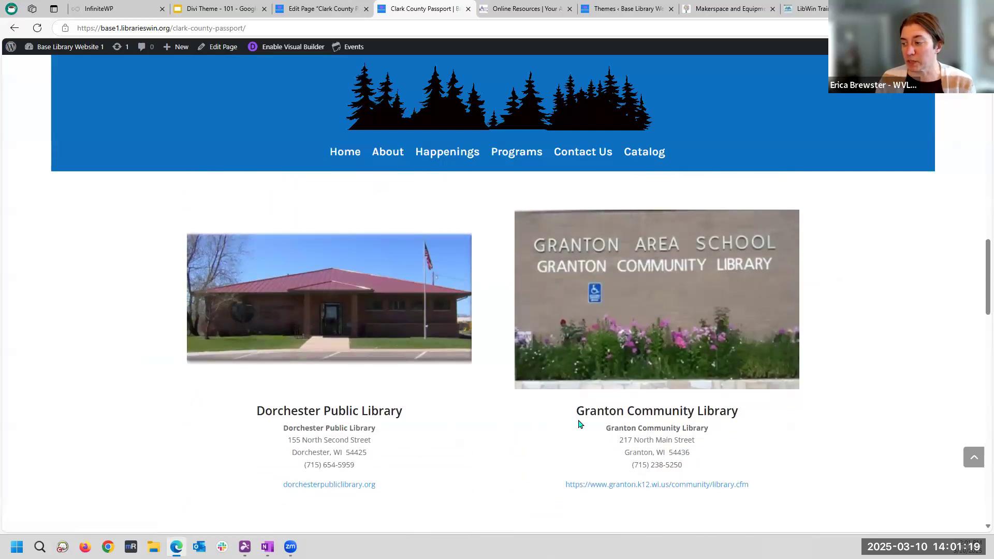
{"action": "scroll", "coordinate": [576, 421], "scroll_direction": "down", "scroll_amount": 10}
{"action": "scroll", "coordinate": [289, 404], "scroll_direction": "down", "scroll_amount": 3}
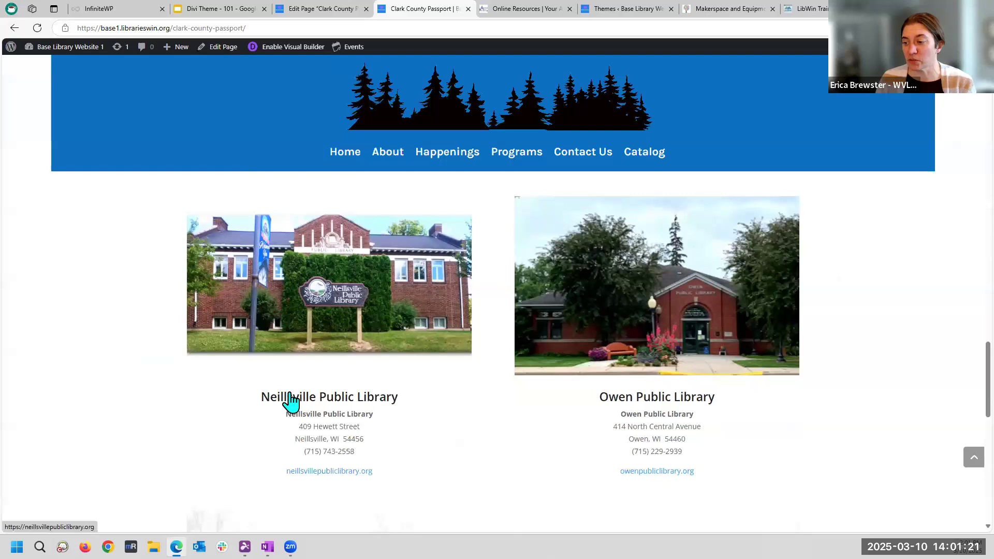
{"action": "scroll", "coordinate": [280, 403], "scroll_direction": "down", "scroll_amount": 6}
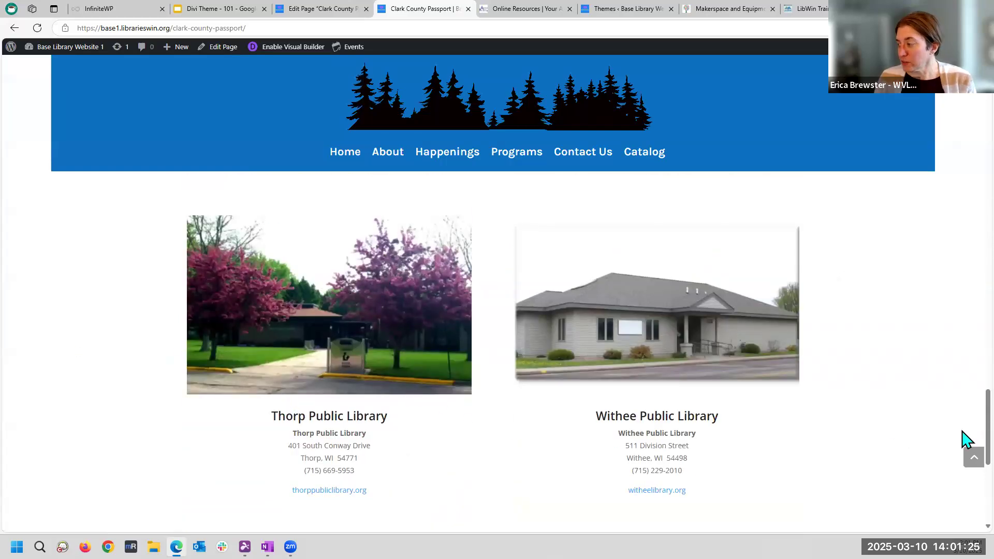
{"action": "left_click_drag", "start_coordinate": [987, 429], "coordinate": [987, 99]}
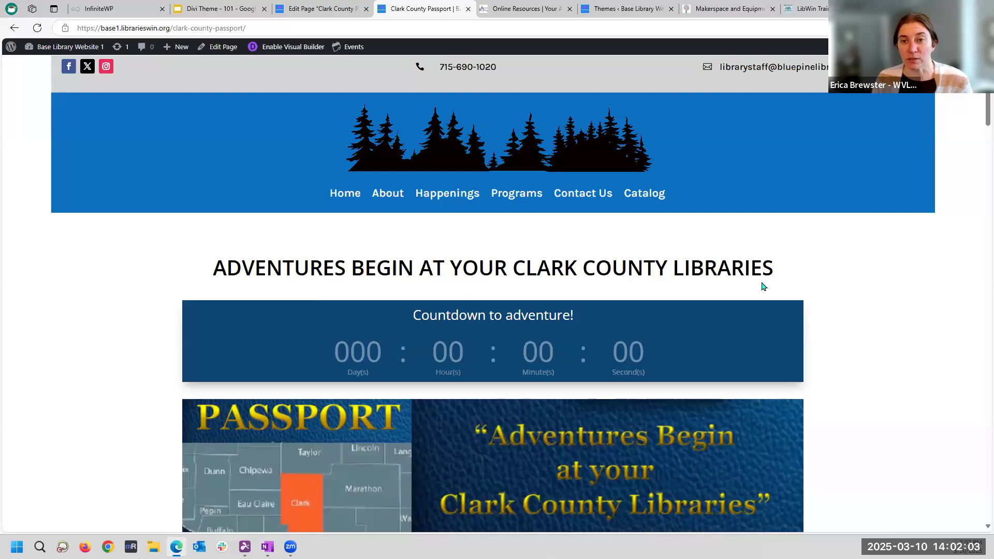
Enable the Visual Builder on the Clark County Passport page, then view and close the Text Settings of the introductory paragraph module.
{"action": "scroll", "coordinate": [761, 287], "scroll_direction": "down", "scroll_amount": 5}
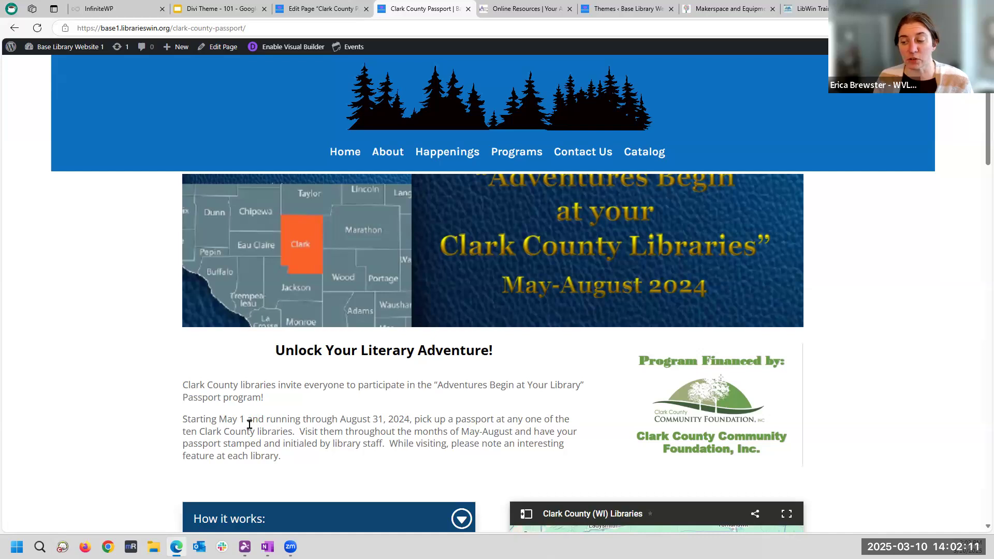
{"action": "left_click", "coordinate": [288, 47]}
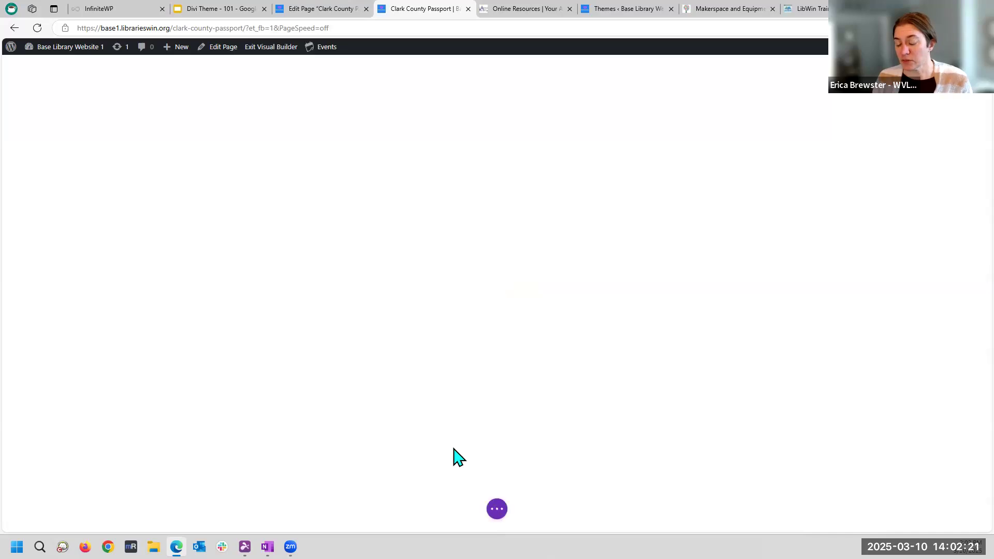
{"action": "scroll", "coordinate": [453, 448], "scroll_direction": "down", "scroll_amount": 5}
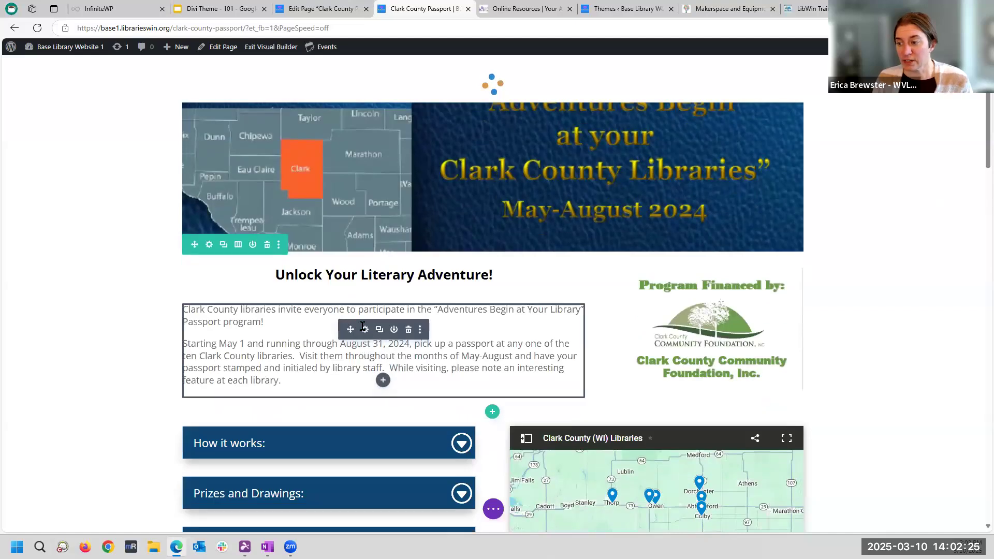
{"action": "left_click", "coordinate": [364, 329]}
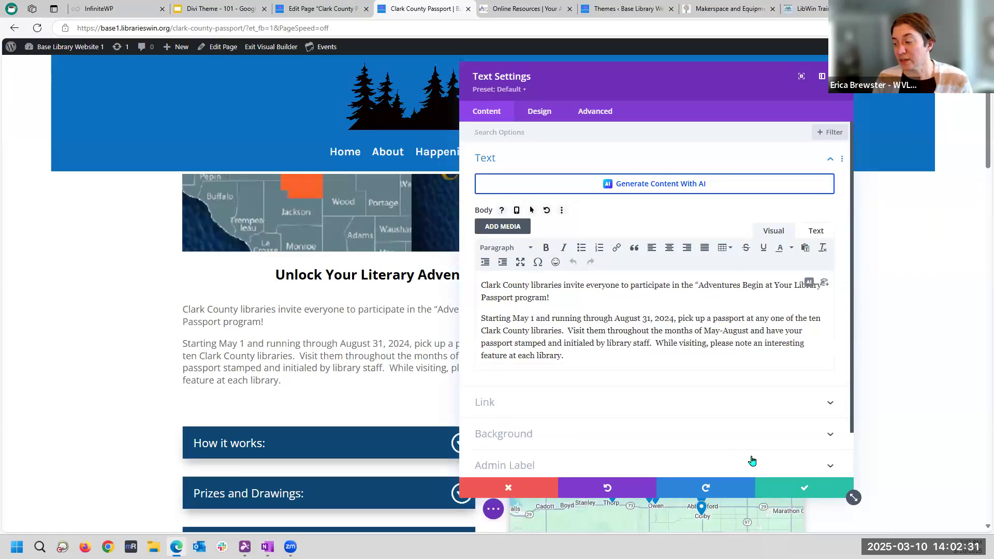
{"action": "left_click", "coordinate": [795, 479]}
Show the sponsor image's module controls in the Visual Builder and return to the Clark County Passport back-end page editor.
{"action": "mouse_move", "coordinate": [435, 376]}
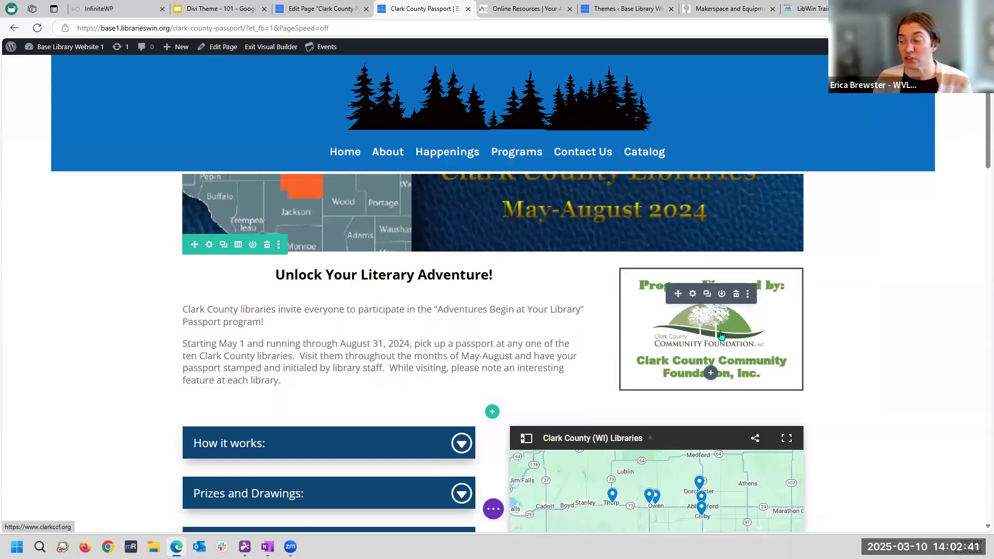
{"action": "scroll", "coordinate": [506, 387], "scroll_direction": "up", "scroll_amount": 6}
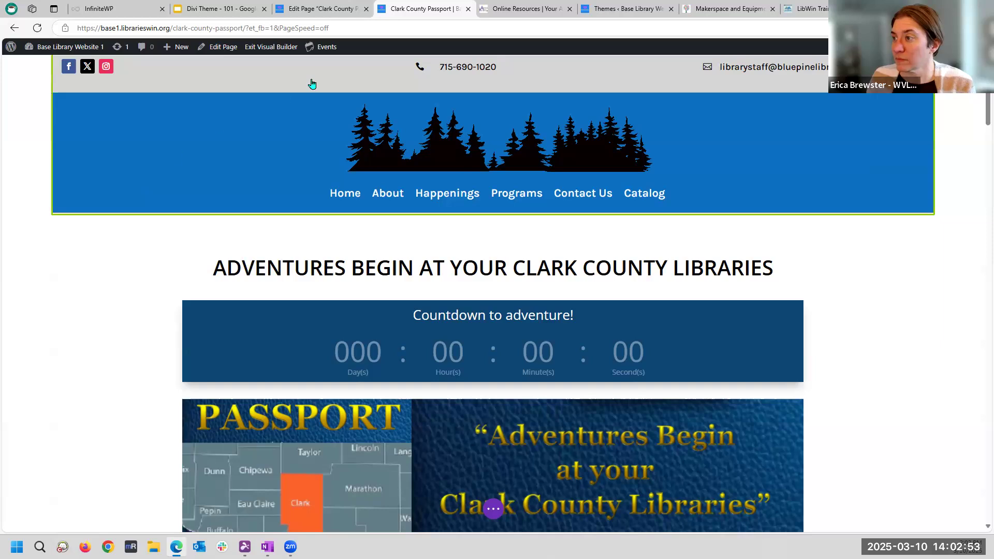
{"action": "left_click", "coordinate": [332, 8]}
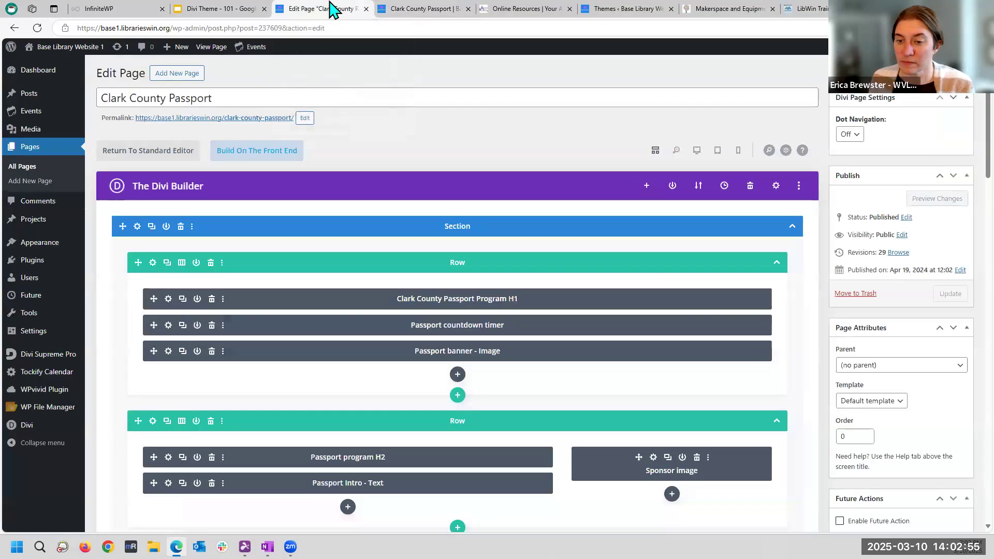